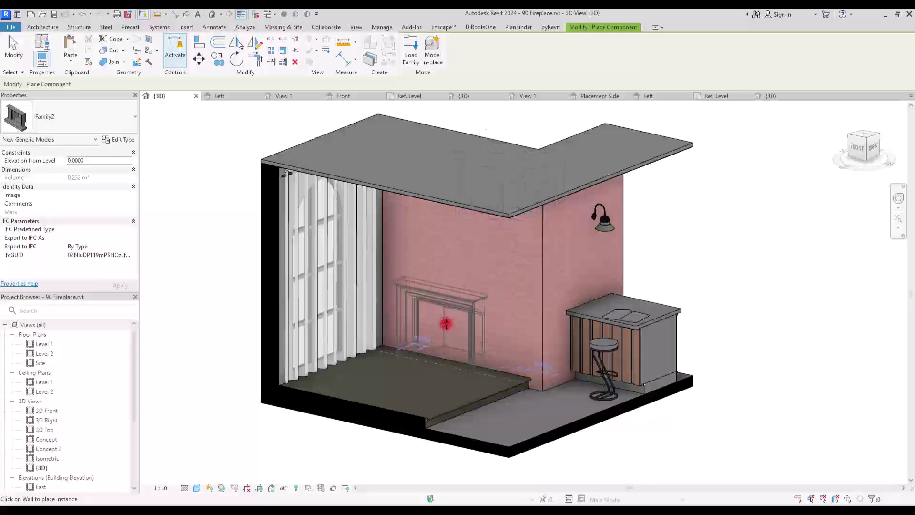
Finish placing the fireplace against the brick wall and set its elevation from the level to 0.15.
key("Escape")
middle_click_drag(485, 350, 428, 343, "shift")
scroll(426, 343, "up", 2)
left_click(424, 243)
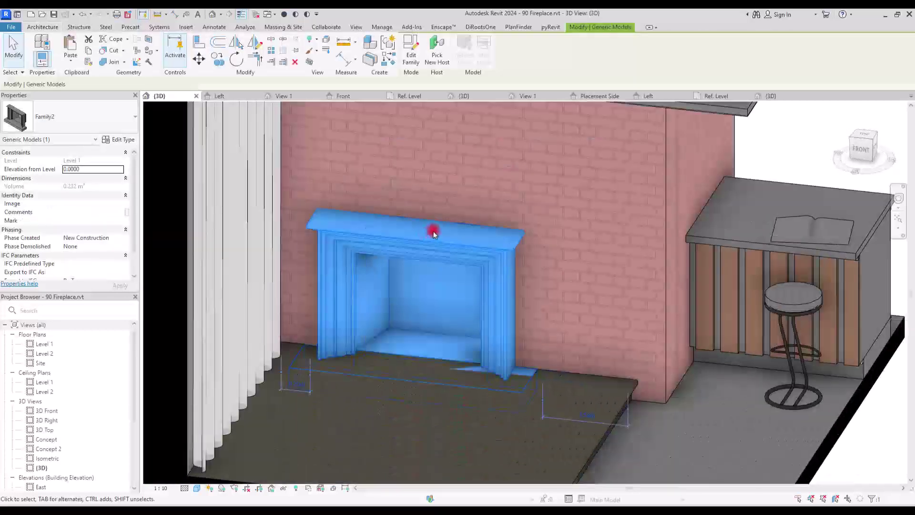
middle_click_drag(433, 230, 473, 327, "shift")
scroll(431, 263, "up", 3)
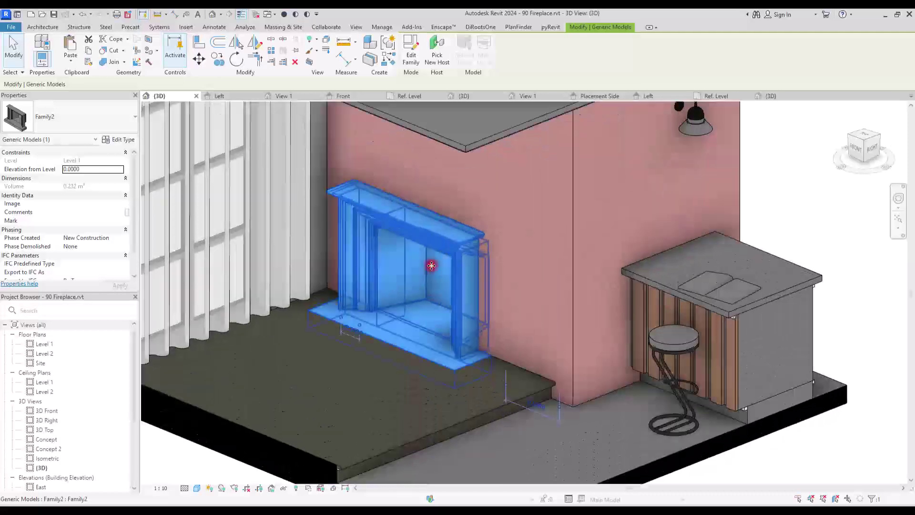
middle_click_drag(431, 263, 531, 268, "shift")
left_click(102, 170)
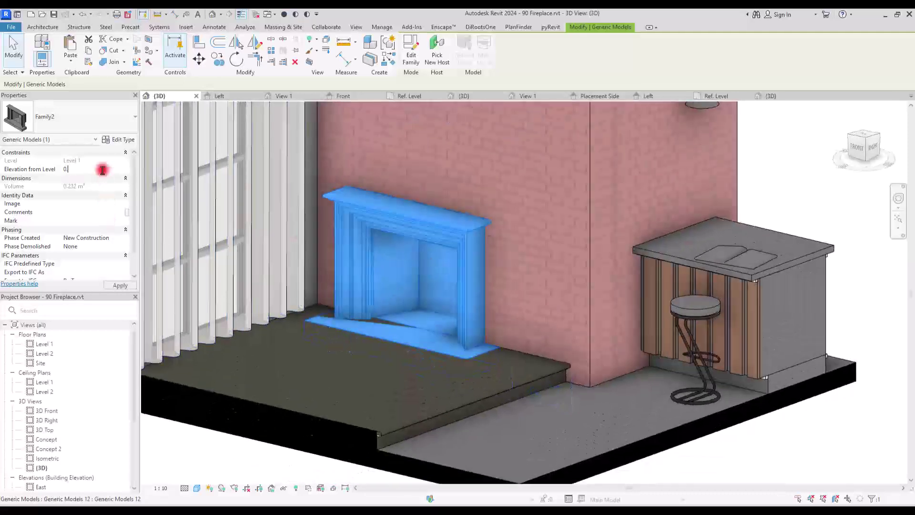
type("0.15")
left_click(775, 207)
scroll(376, 324, "down", 3)
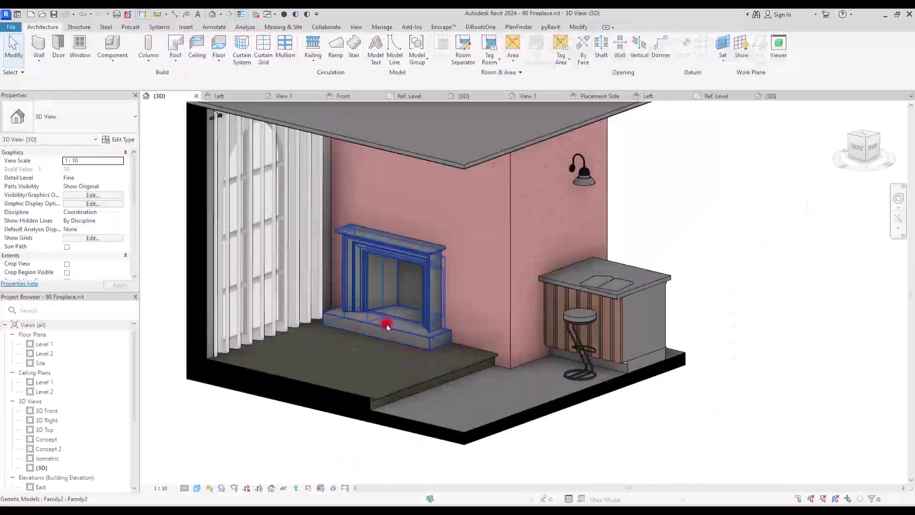
Select the fireplace and open its distance to the raised floor's edge for editing.
left_click(385, 342)
middle_click_drag(385, 343, 484, 376, "shift")
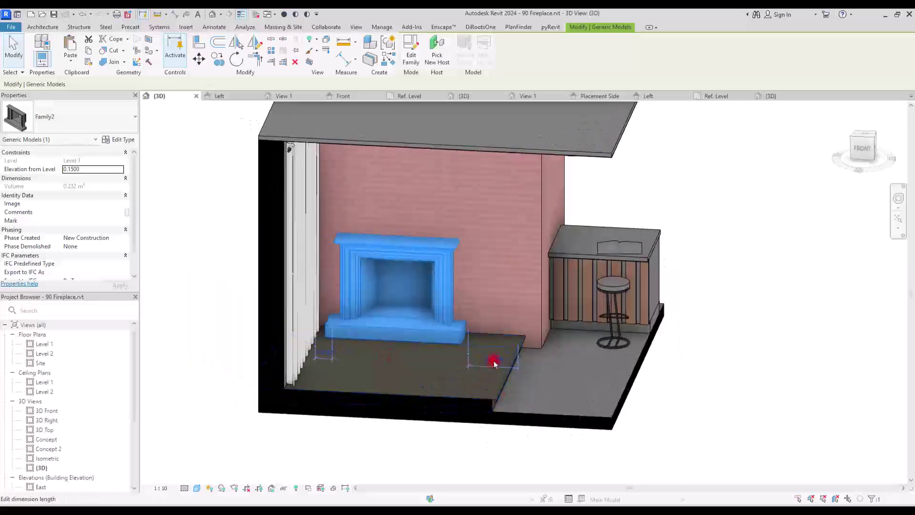
left_click(493, 359)
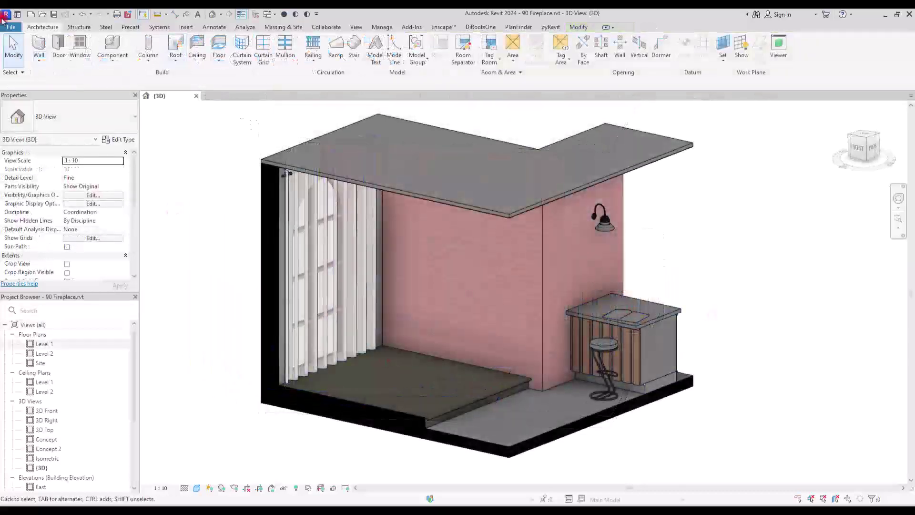
Create a new family from the generic model template.
left_click(6, 29)
mouse_move(29, 88)
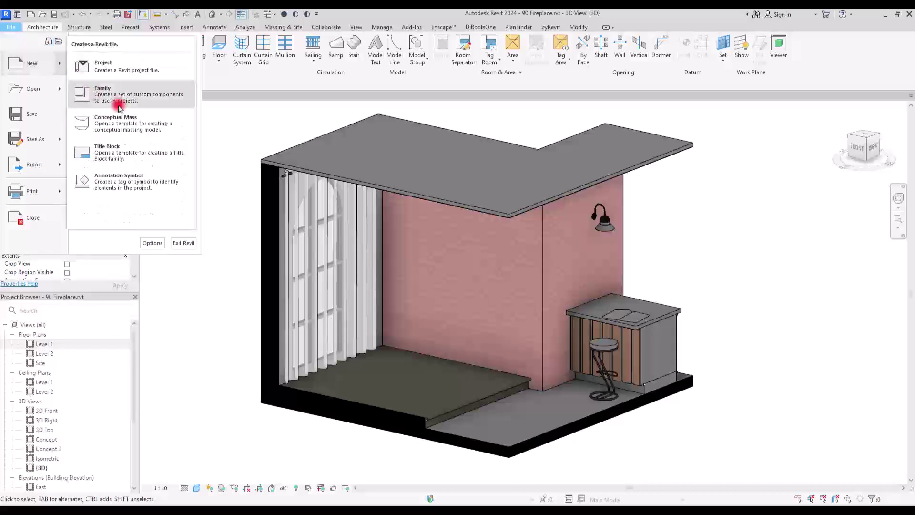
left_click(95, 89)
double_click(471, 88)
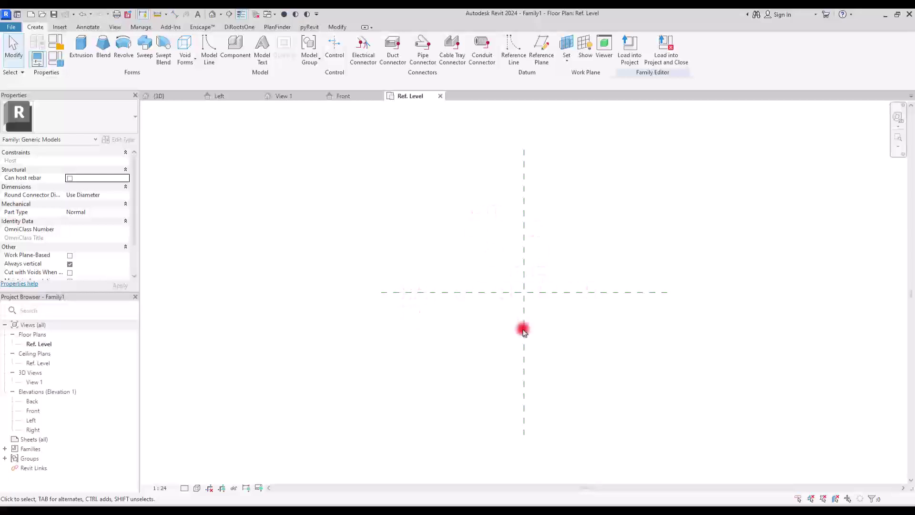
Draw one horizontal reference plane below the centre plane and one vertical reference plane on each side of the vertical centre plane.
left_click(544, 56)
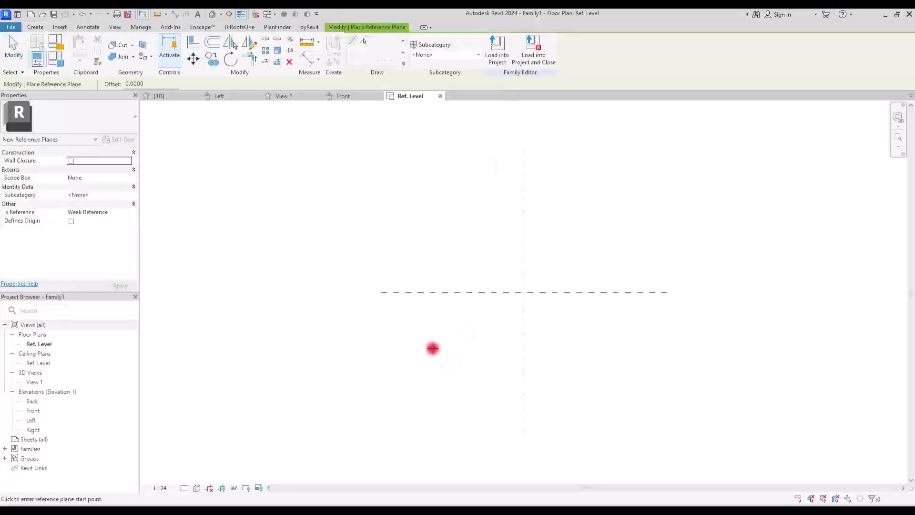
left_click(376, 322)
left_click(698, 324)
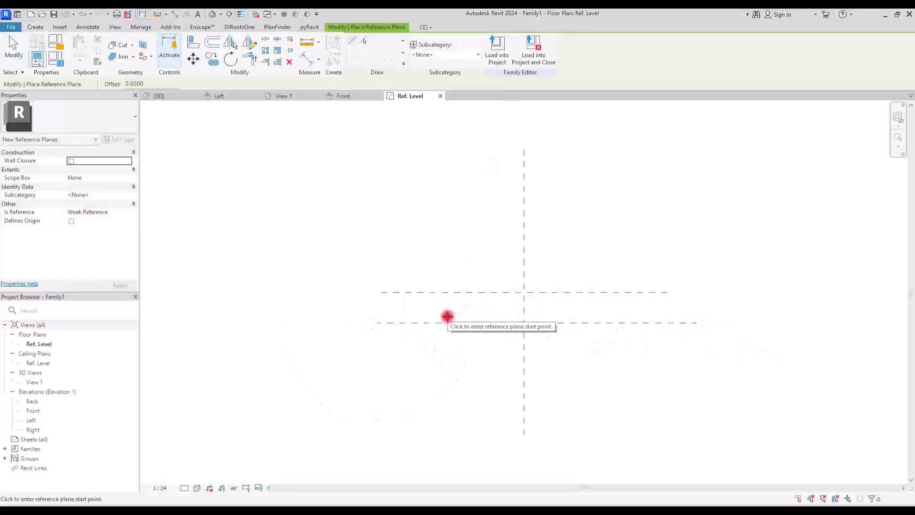
left_click(447, 204)
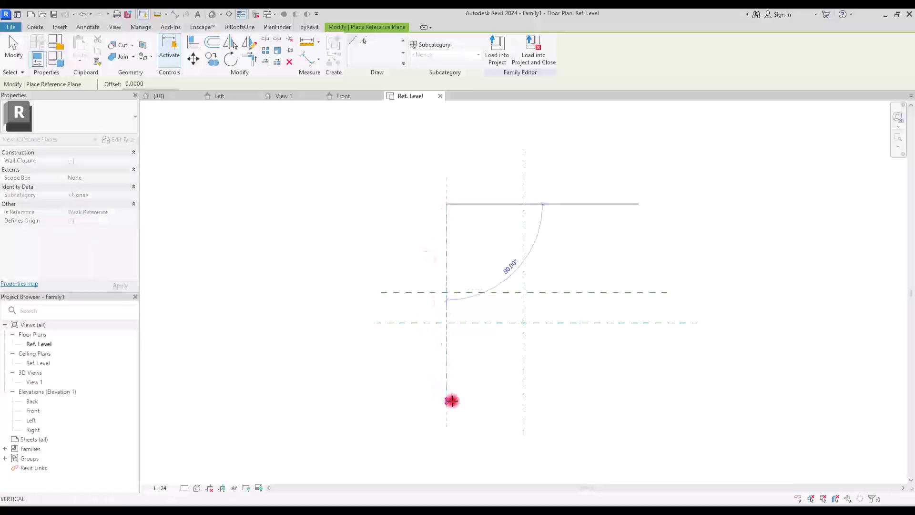
left_click(448, 401)
left_click(625, 210)
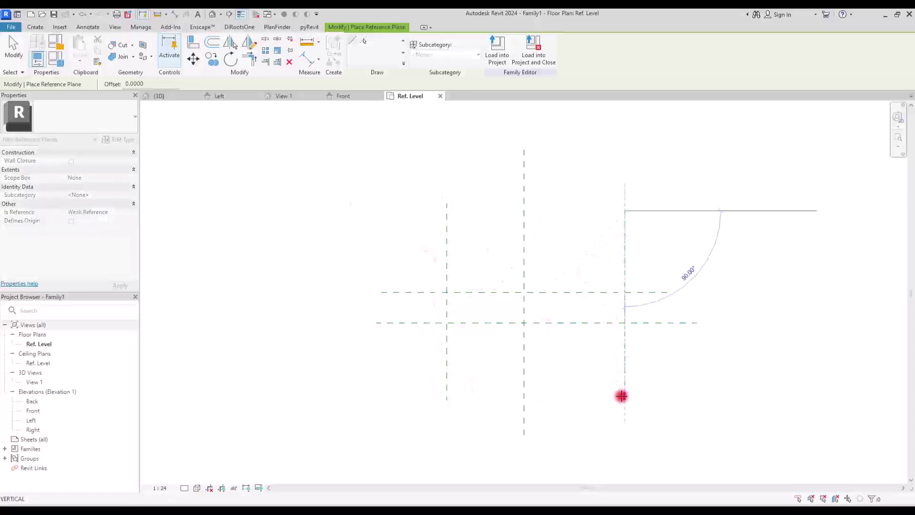
left_click(622, 394)
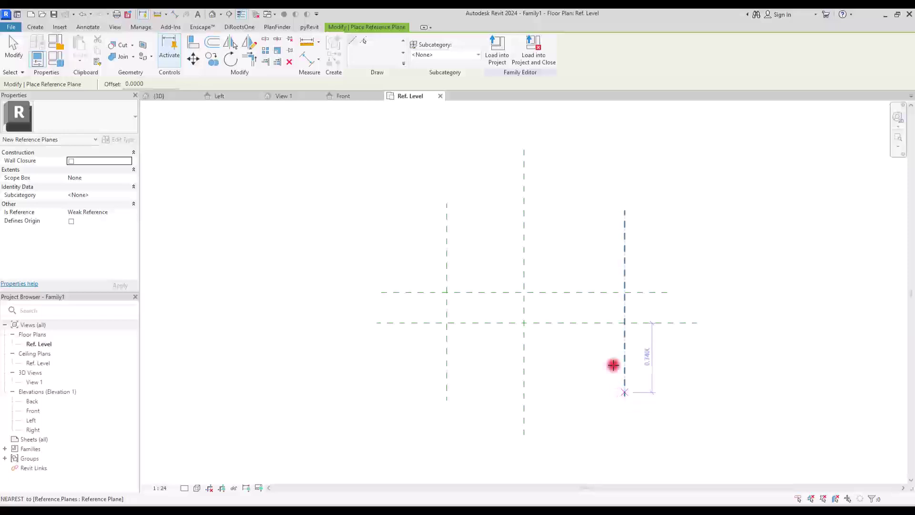
Dimension the three vertical reference planes in one aligned chain and make the two spacings equal.
left_click(307, 59)
left_click(446, 249)
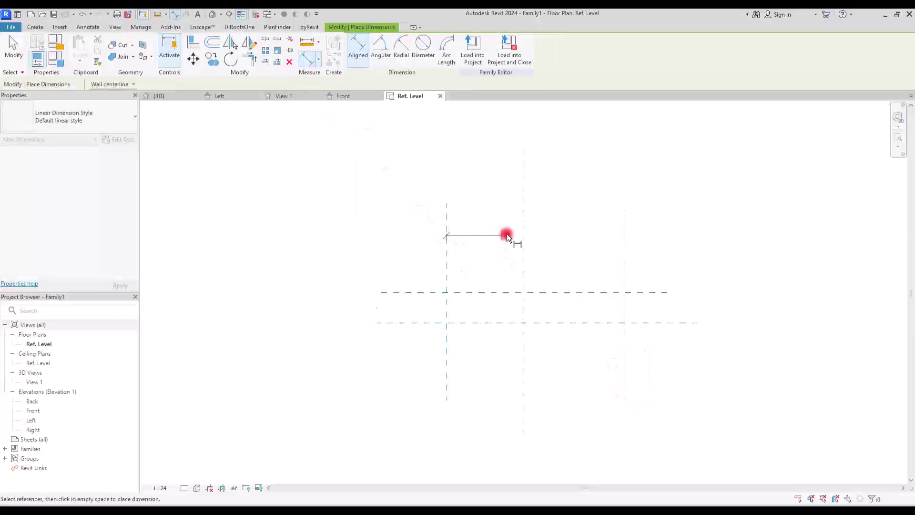
left_click(523, 229)
left_click(625, 249)
left_click(679, 256)
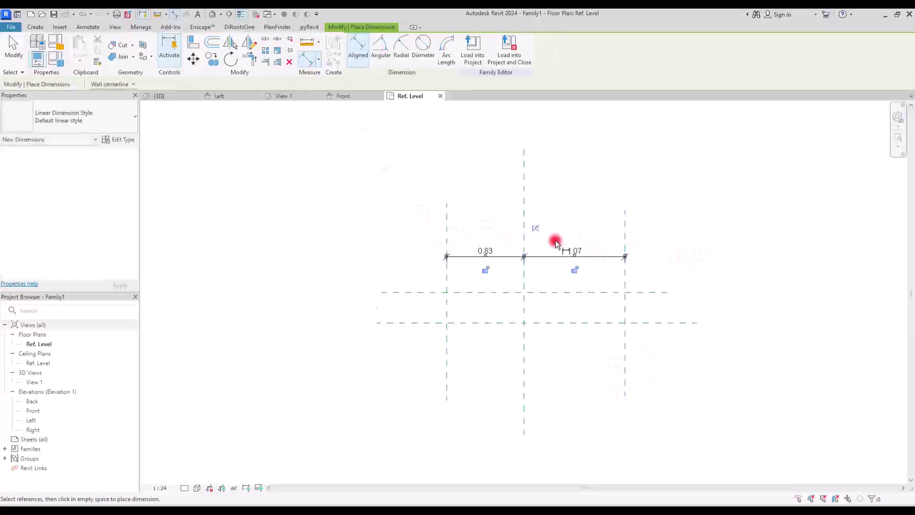
left_click(535, 228)
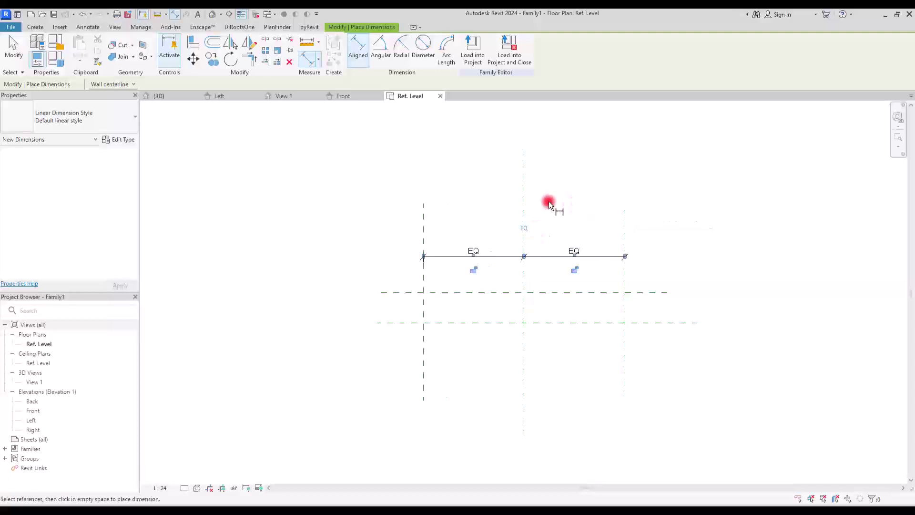
Dimension the overall width between the outer vertical reference planes and the spacing between the two horizontal reference planes.
left_click(423, 224)
left_click(625, 238)
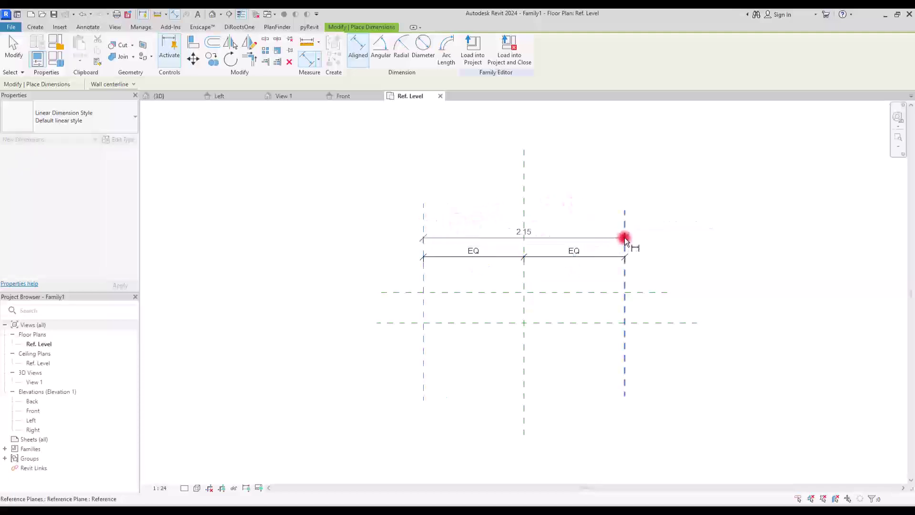
left_click(679, 241)
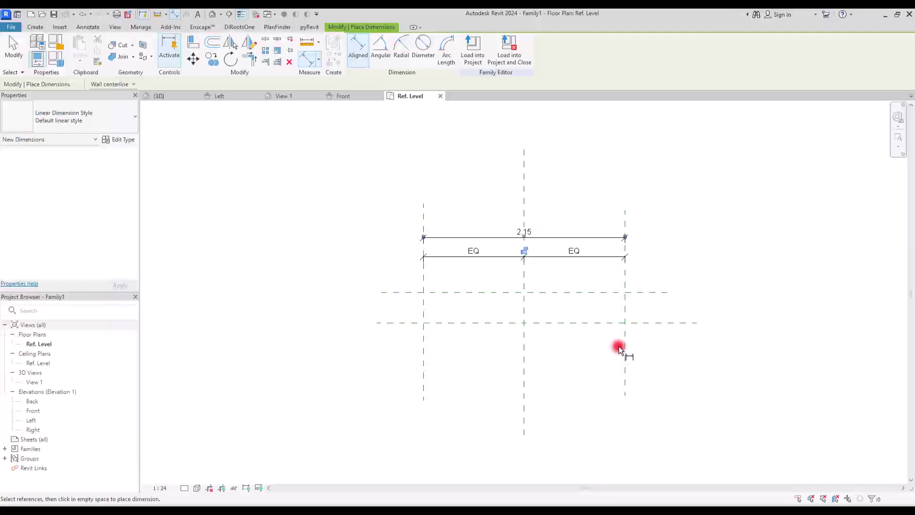
left_click(400, 292)
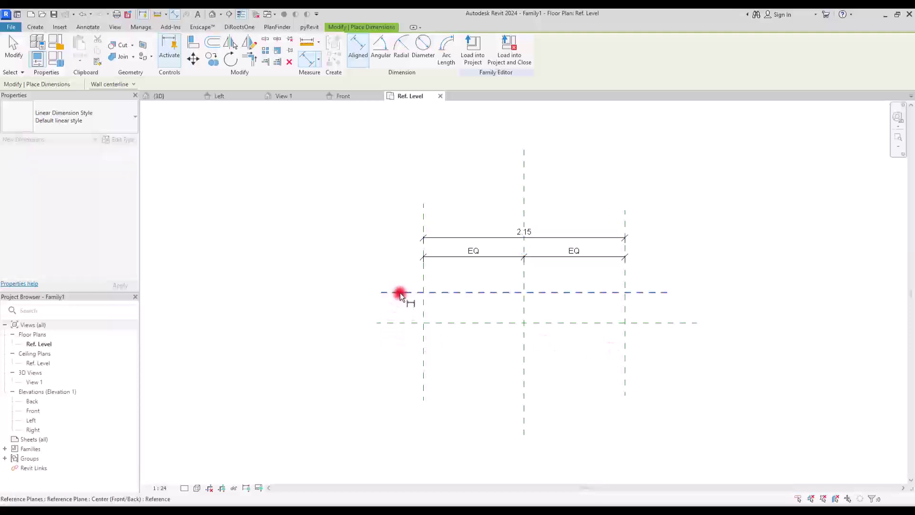
left_click(386, 323)
left_click(371, 373)
key("Escape")
Move the lower horizontal reference plane to a distance of 0.4 from the centre plane.
left_click(396, 323)
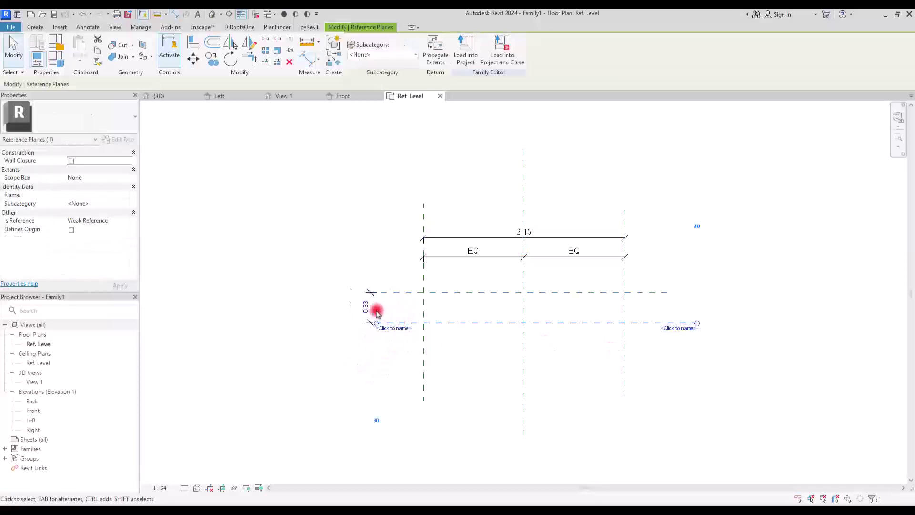
left_click(365, 308)
type("0.4")
key("Return")
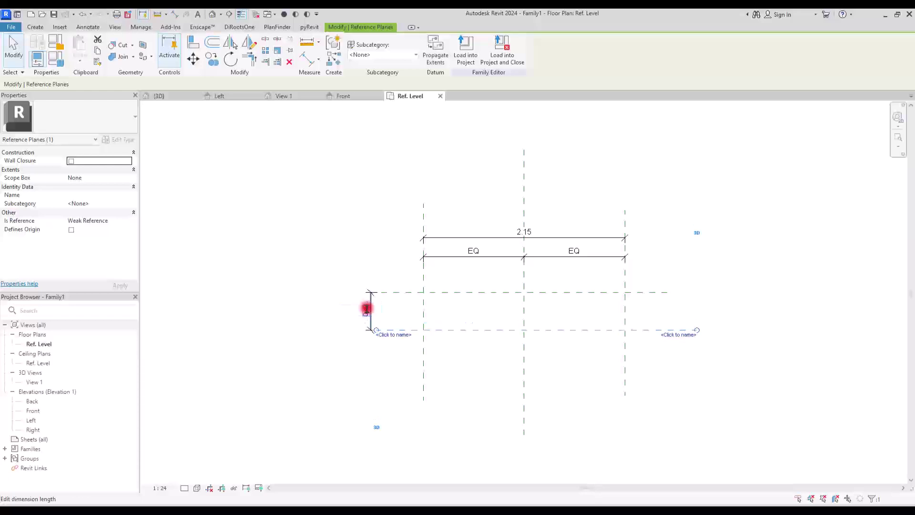
left_click(381, 248)
Set the left vertical reference plane's distance from the centre plane to 0.8.
left_click(424, 311)
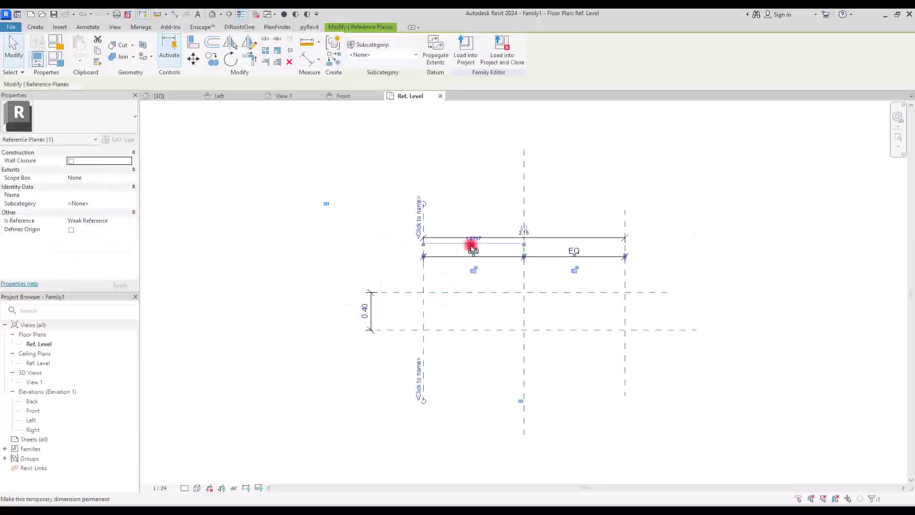
left_click(470, 237)
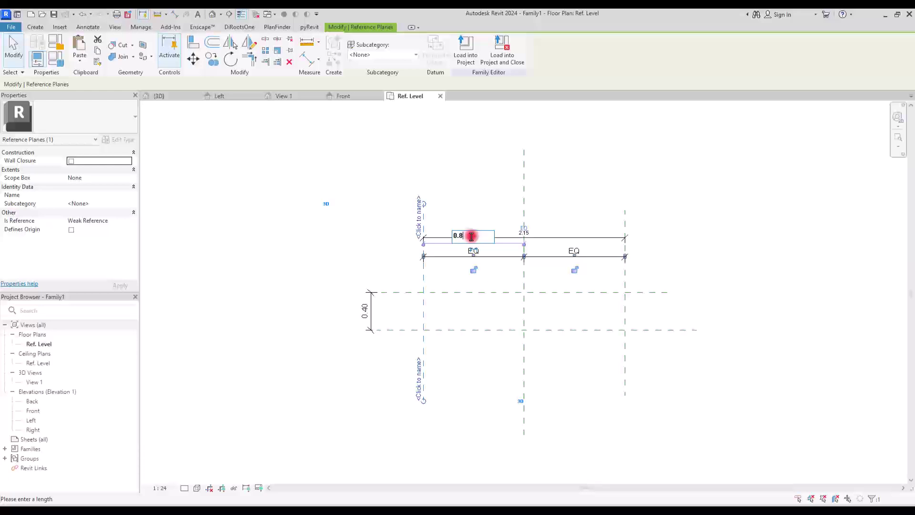
type("0.8")
key("Return")
left_click(510, 174)
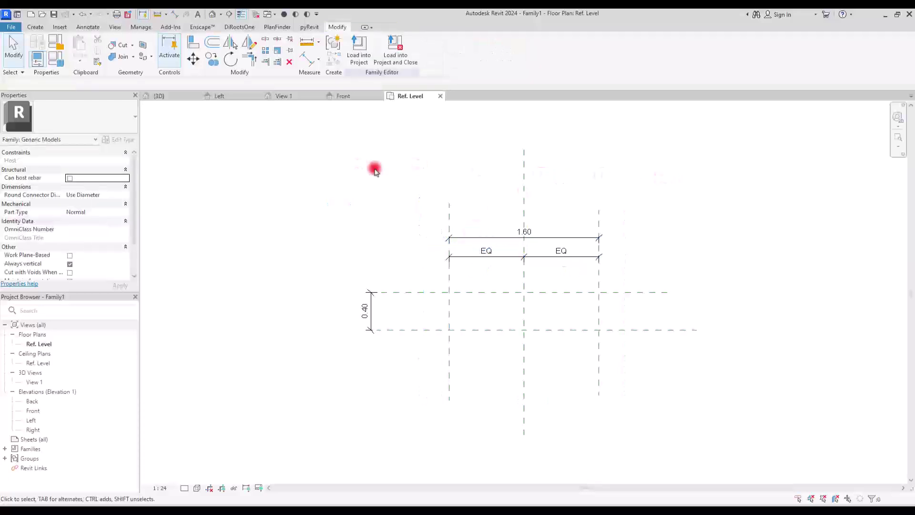
left_click(370, 305)
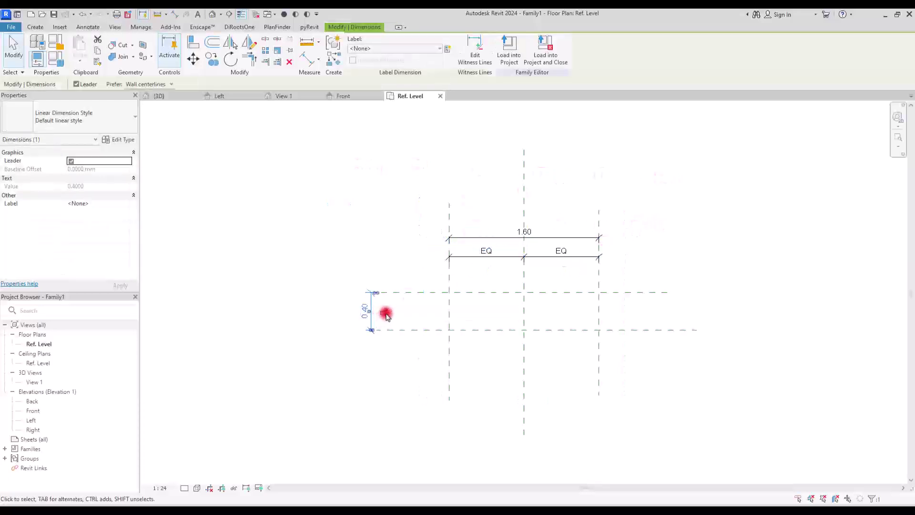
left_click(380, 268)
Start an extrusion and sketch a 1.6 by 0.4 rectangle between the intersections of the outer vertical and the two horizontal reference planes.
left_click(35, 27)
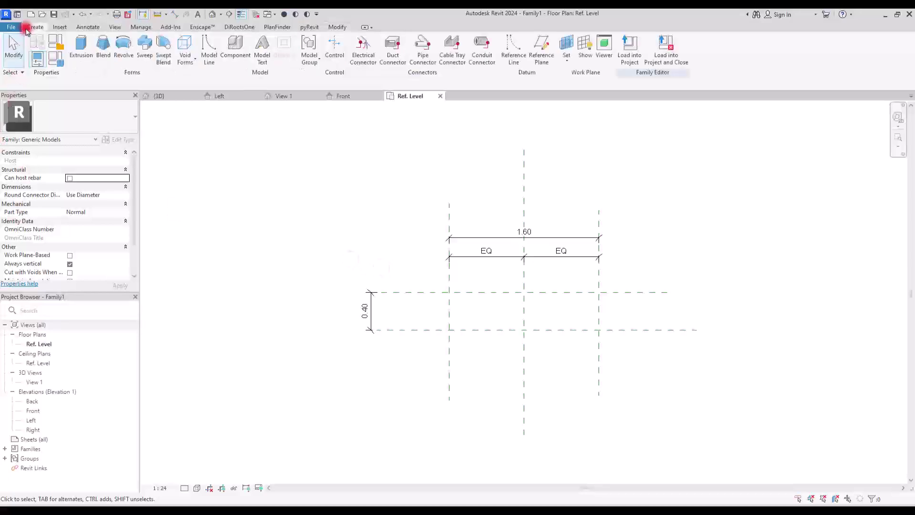
left_click(80, 48)
scroll(599, 317, "up", 4)
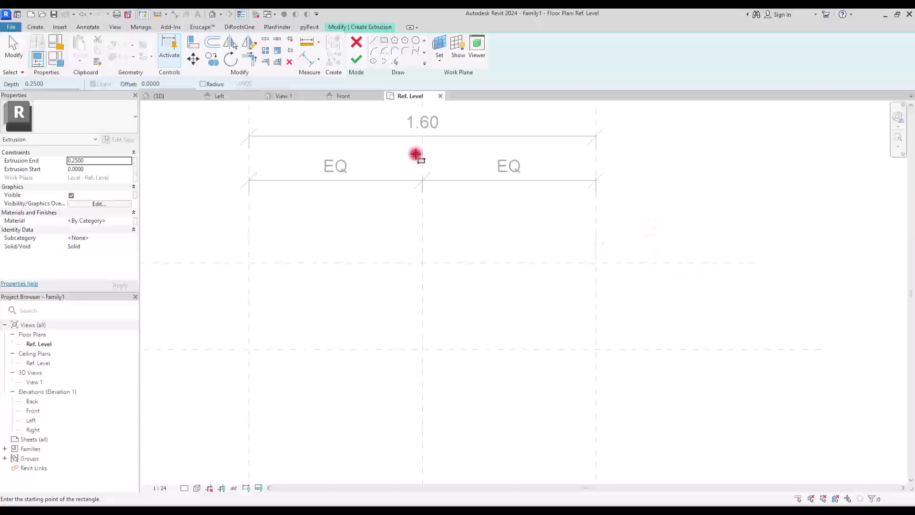
left_click(384, 43)
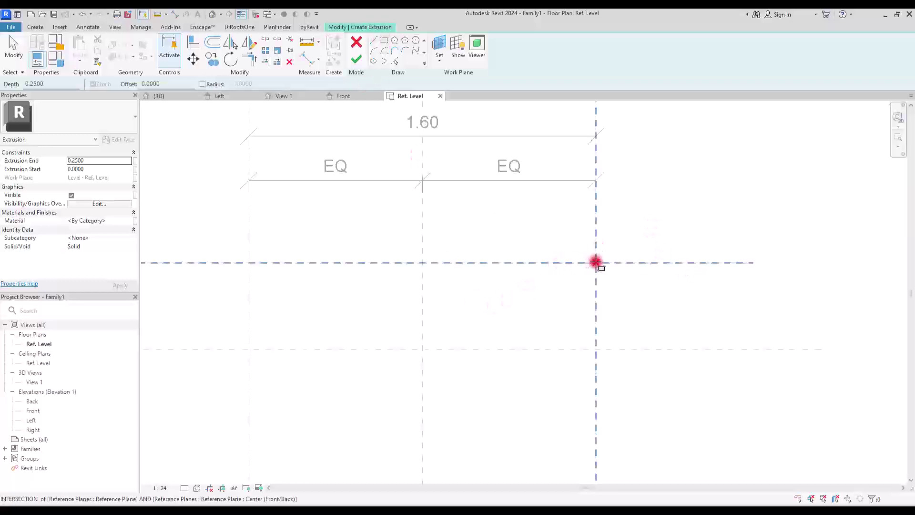
left_click(596, 263)
left_click(248, 349)
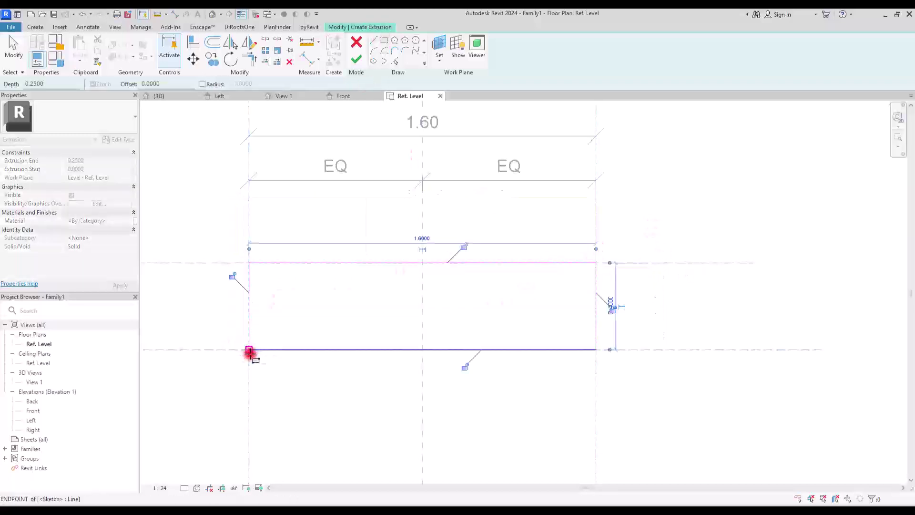
Lock all four rectangle edges to their reference planes and finish the extrusion at 0.25 depth.
left_click(234, 277)
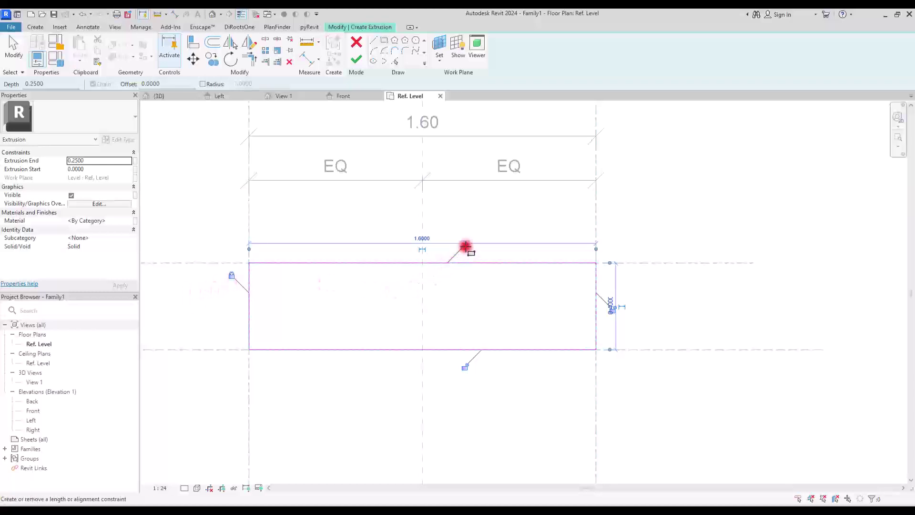
left_click(464, 247)
left_click(613, 310)
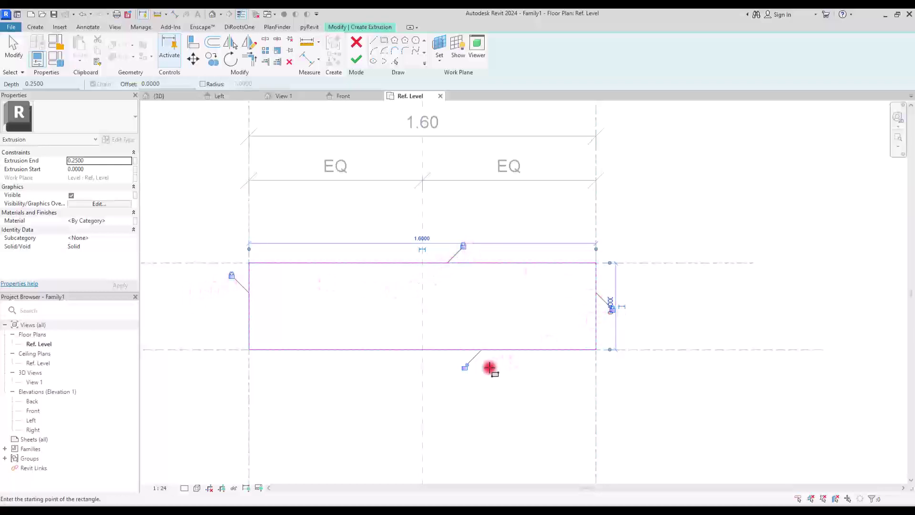
left_click(465, 368)
left_click(356, 59)
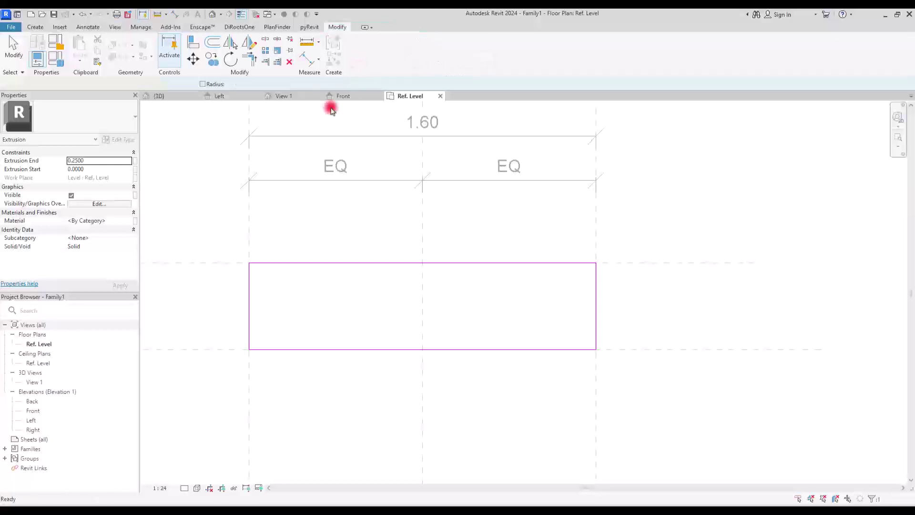
Draw a horizontal reference plane in the Front elevation about 0.15 above the Ref. Level, crossing the extrusion.
left_click(341, 96)
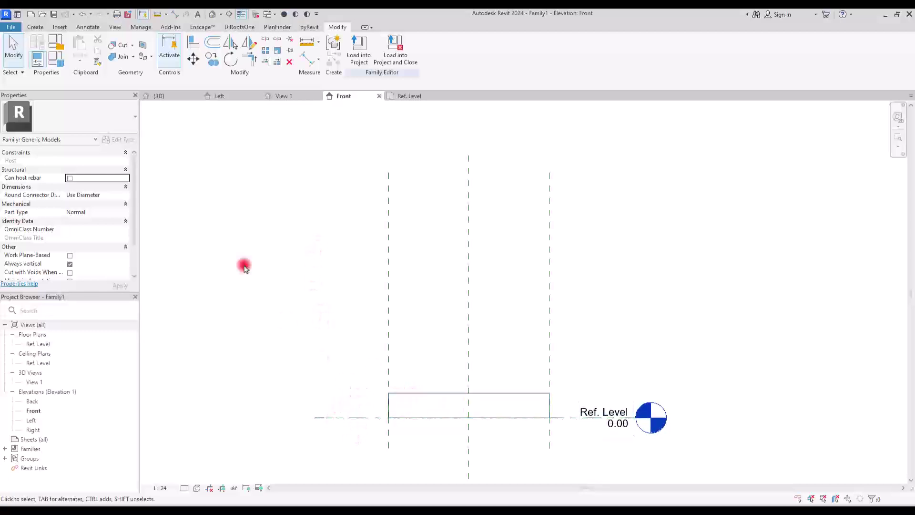
left_click(38, 30)
left_click(541, 44)
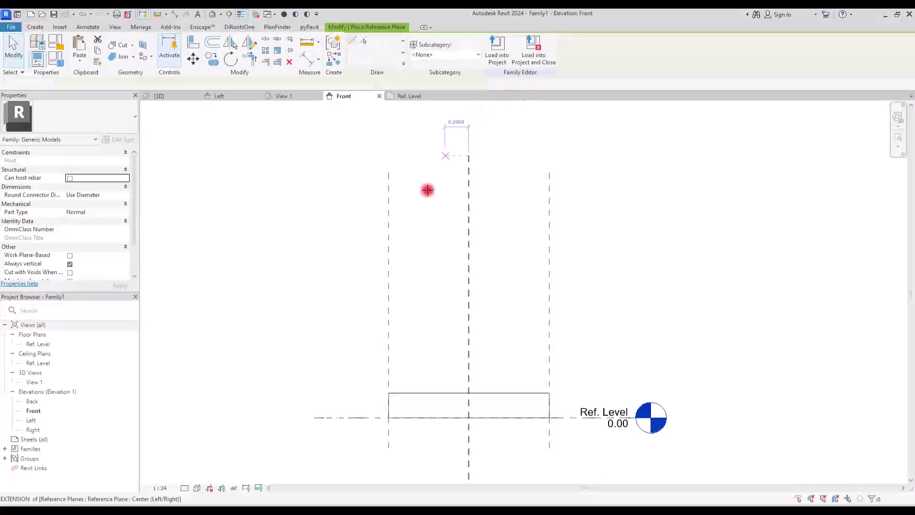
left_click(329, 402)
left_click(716, 402)
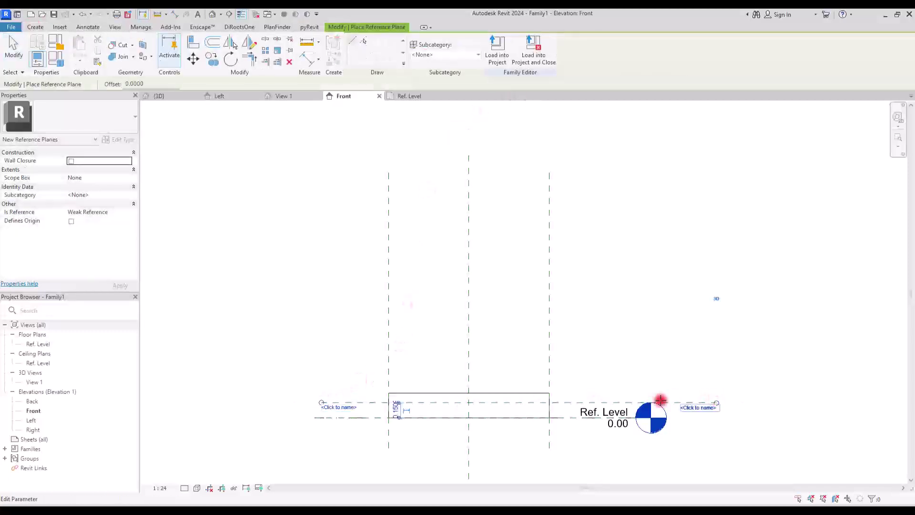
Set the new horizontal reference plane's height above the Ref. Level to 0.15.
key("Escape")
left_click(352, 403)
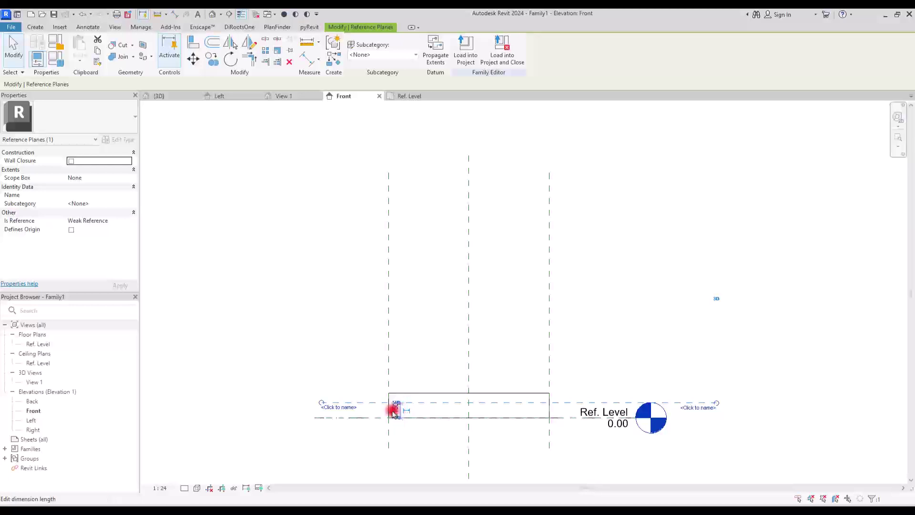
left_click(398, 410)
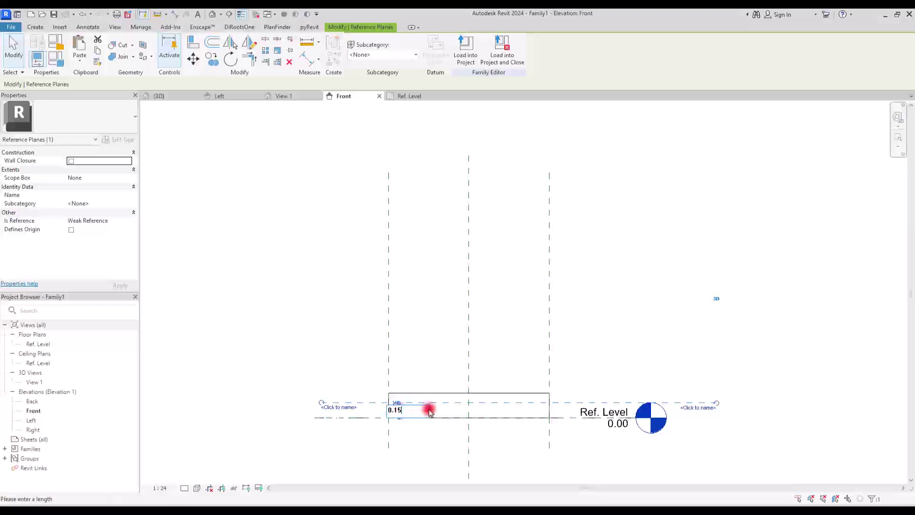
type("0.15")
key("Return")
left_click(284, 304)
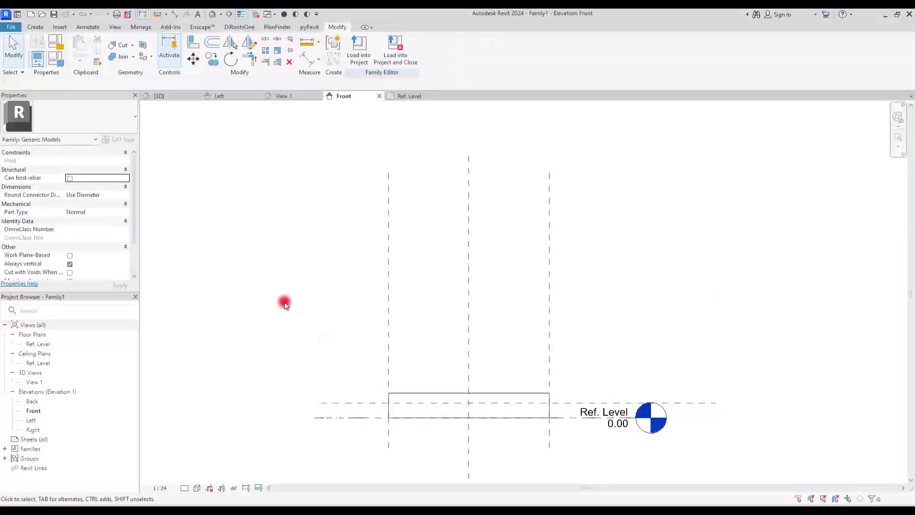
Align and lock the base extrusion's top edge to the new horizontal reference plane and its bottom edge to the Ref. Level.
left_click(190, 47)
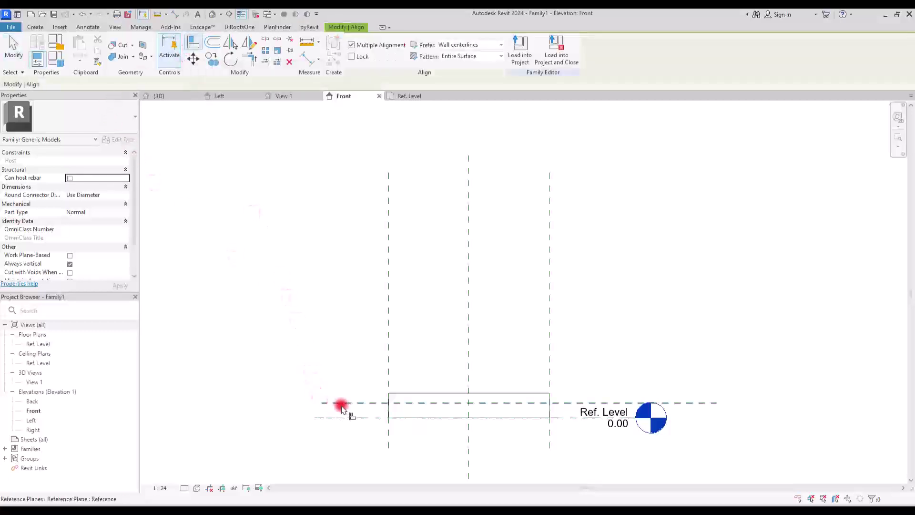
left_click(389, 403)
left_click(412, 393)
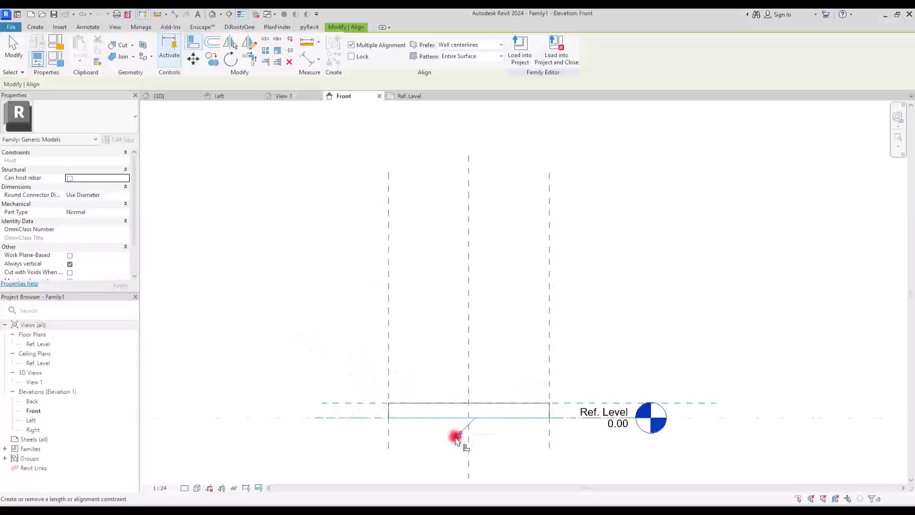
key("Escape")
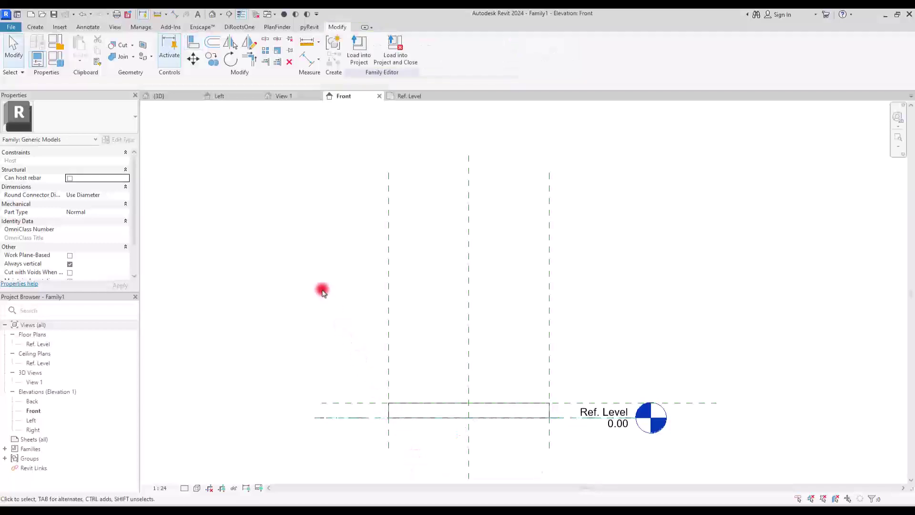
Add an aligned dimension between the Ref. Level and the plane at the base's top, and lock it.
left_click(306, 59)
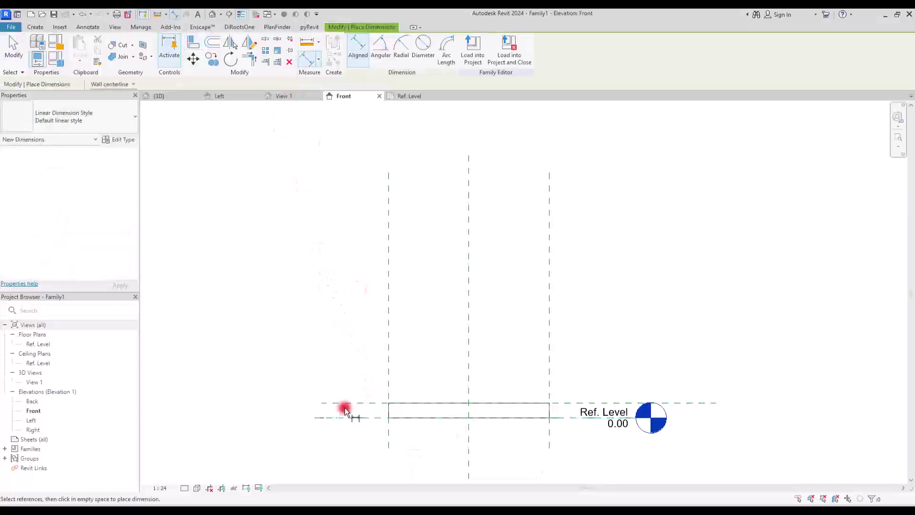
left_click(341, 404)
left_click(332, 418)
left_click(332, 440)
key("Escape")
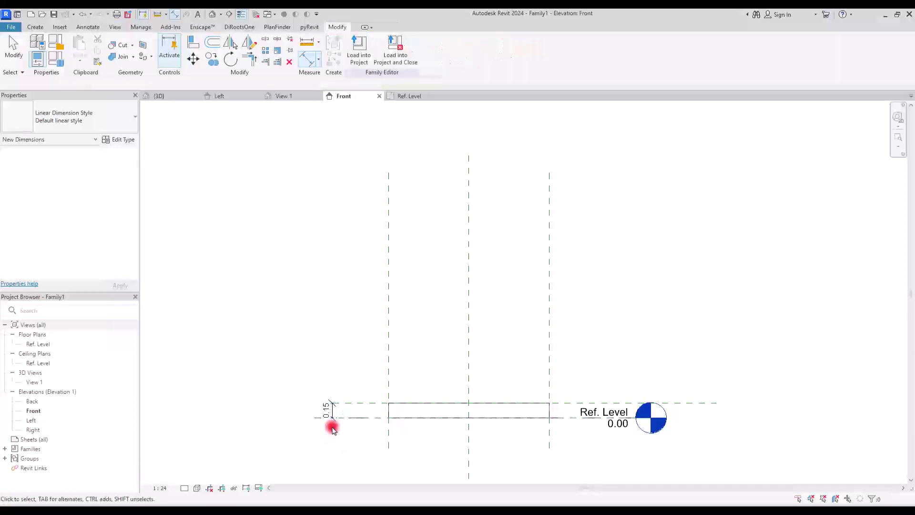
left_click(328, 409)
left_click(322, 330)
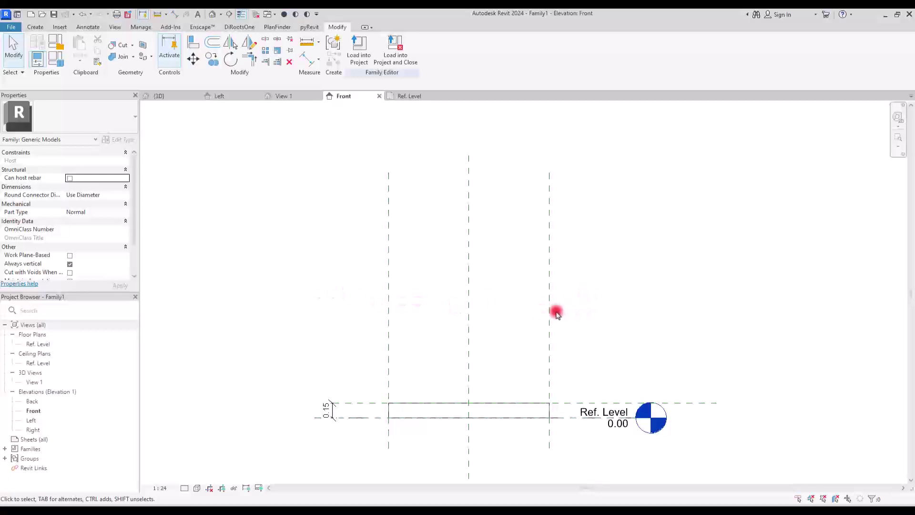
Draw a second horizontal reference plane about 1.16 above the Ref. Level, crossing all three vertical reference planes.
left_click(34, 27)
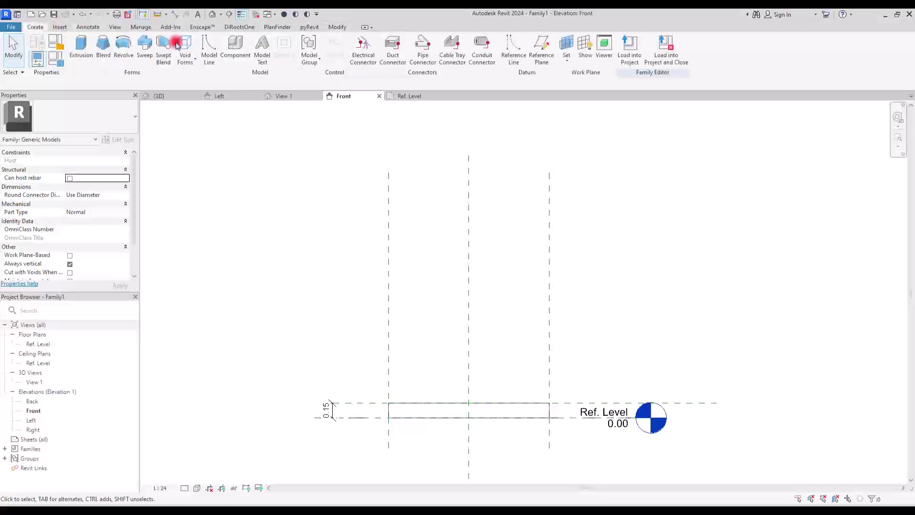
left_click(536, 50)
left_click(334, 303)
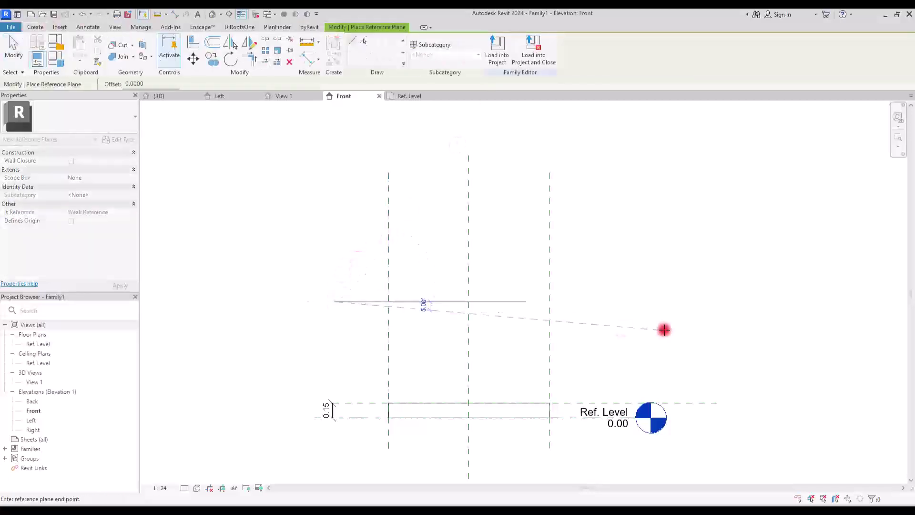
left_click(654, 302)
key("Escape")
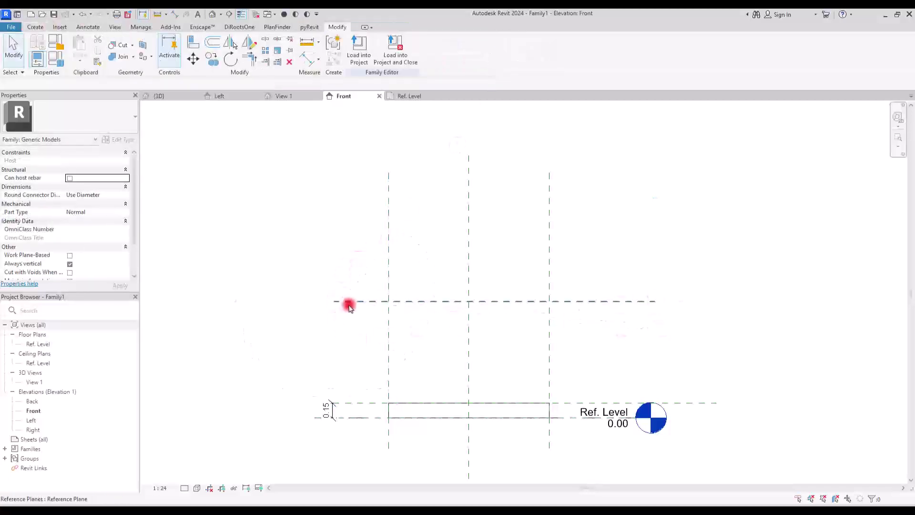
Measure the upper horizontal reference plane's offset from the Ref. Level and set it to 0.9.
left_click(347, 302)
left_click_drag(382, 379, 370, 419)
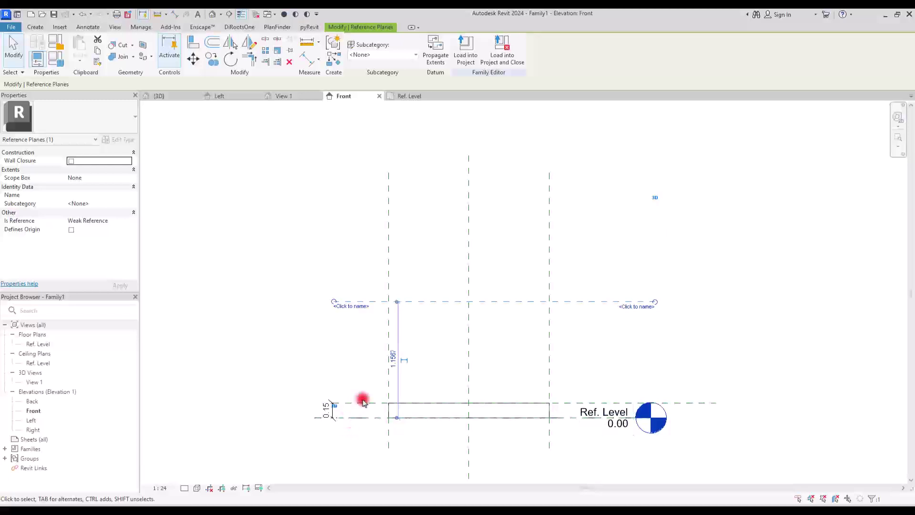
left_click(392, 360)
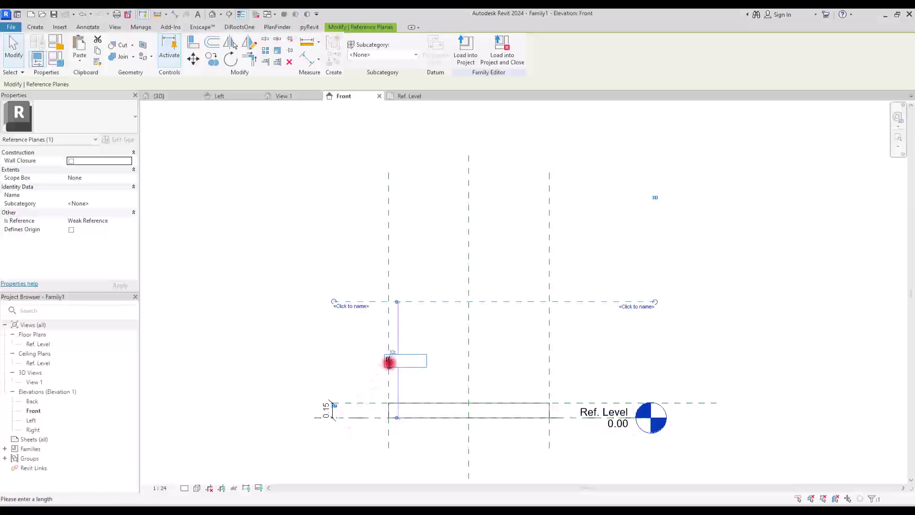
type("0.9")
key("Return")
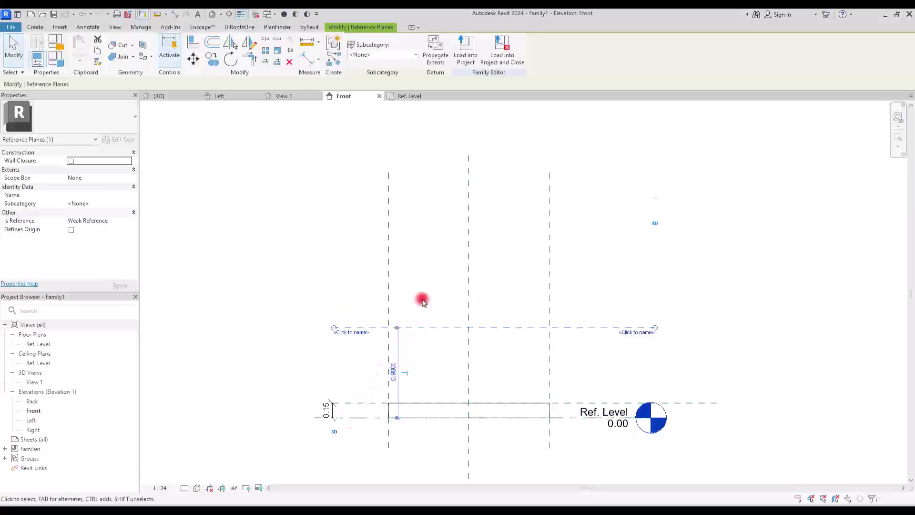
left_click(539, 265)
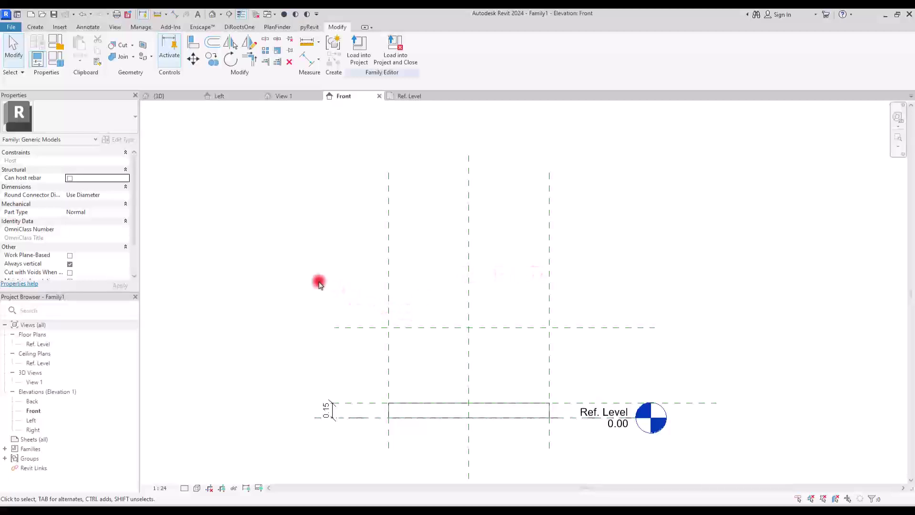
left_click(327, 419)
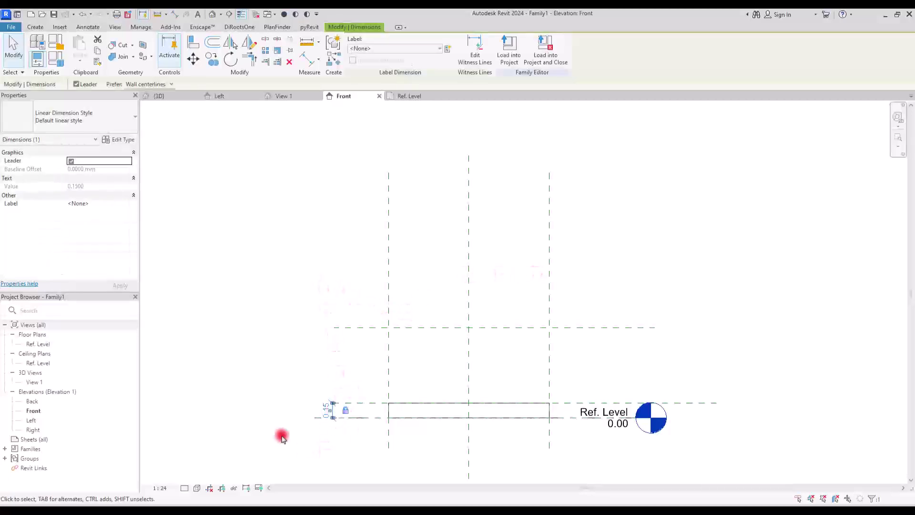
left_click(308, 351)
left_click(347, 327)
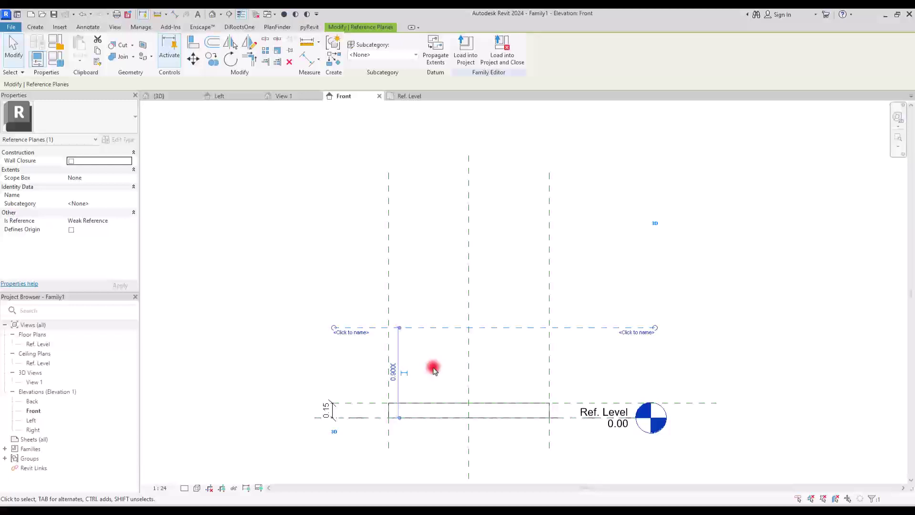
left_click(417, 378)
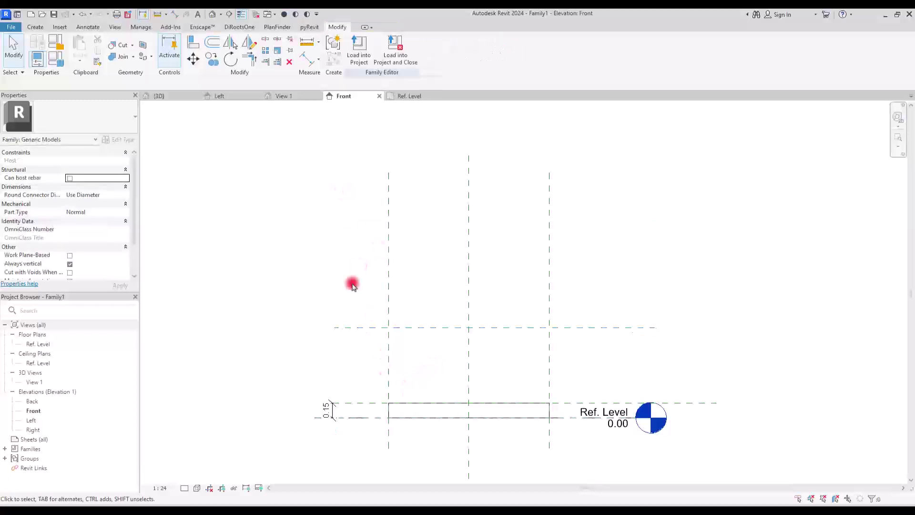
Make the upper reference plane's temporary height dimension permanent and move it outside the outer left vertical plane.
left_click(403, 328)
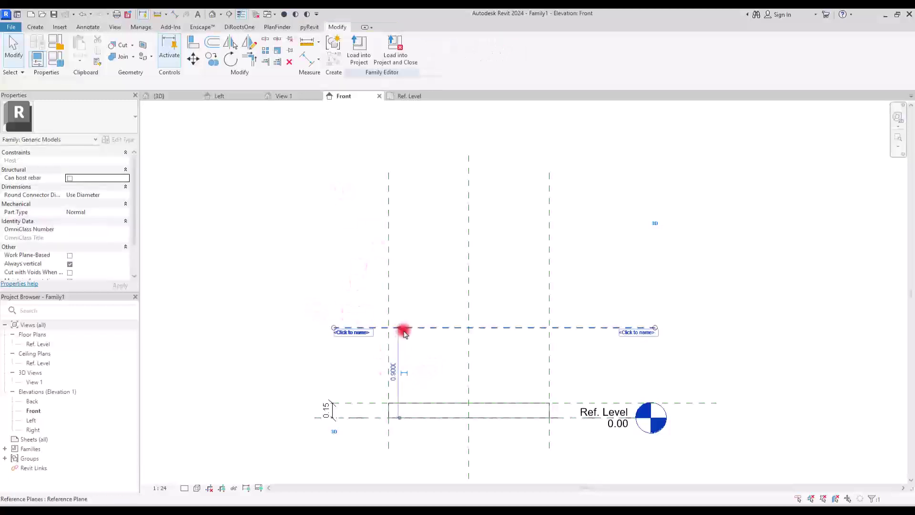
left_click(406, 372)
left_click(399, 346)
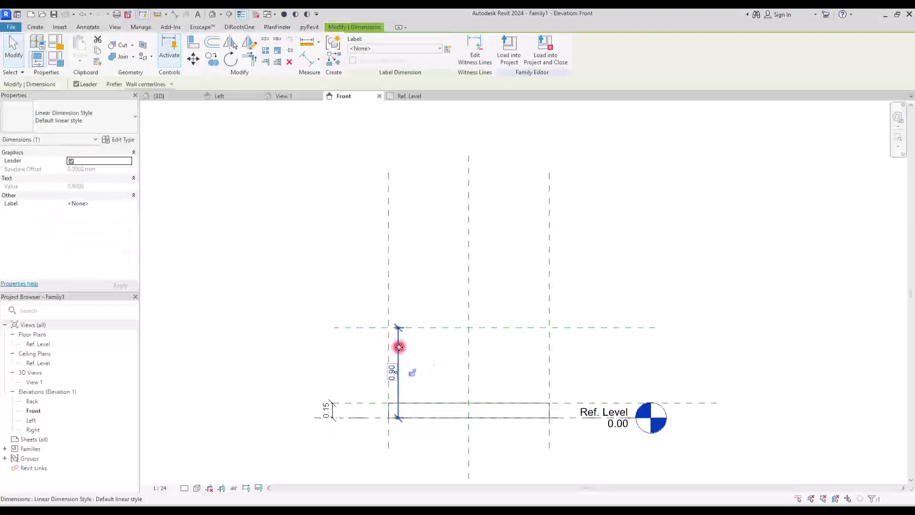
left_click_drag(398, 346, 355, 355)
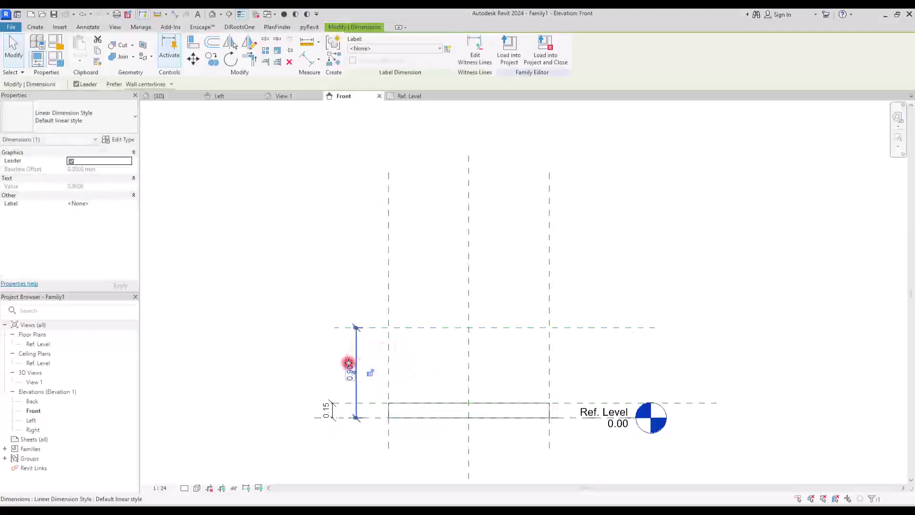
Label the upper plane's height dimension with a new family type parameter named Height.
left_click(446, 49)
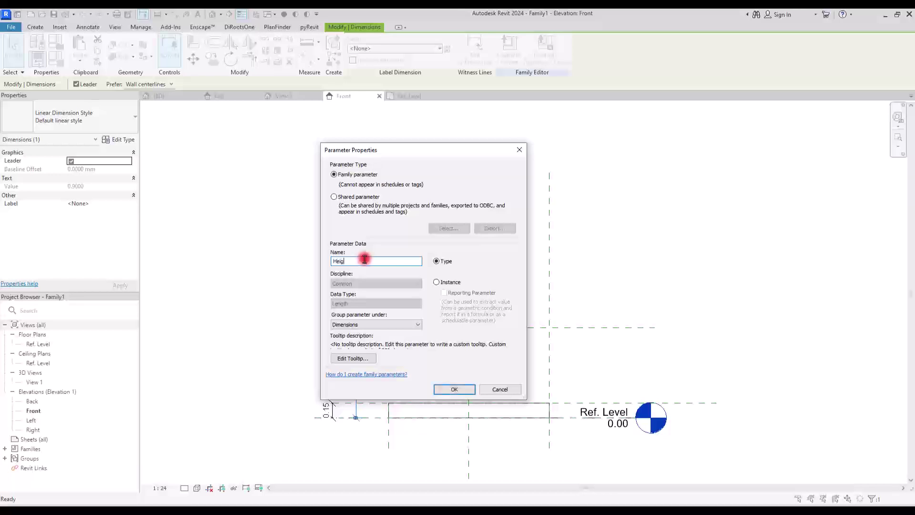
left_click(454, 389)
left_click(424, 343)
Draw two vertical reference planes inside the outer ones, about 0.49 left and 0.53 right of the centre plane.
left_click(36, 29)
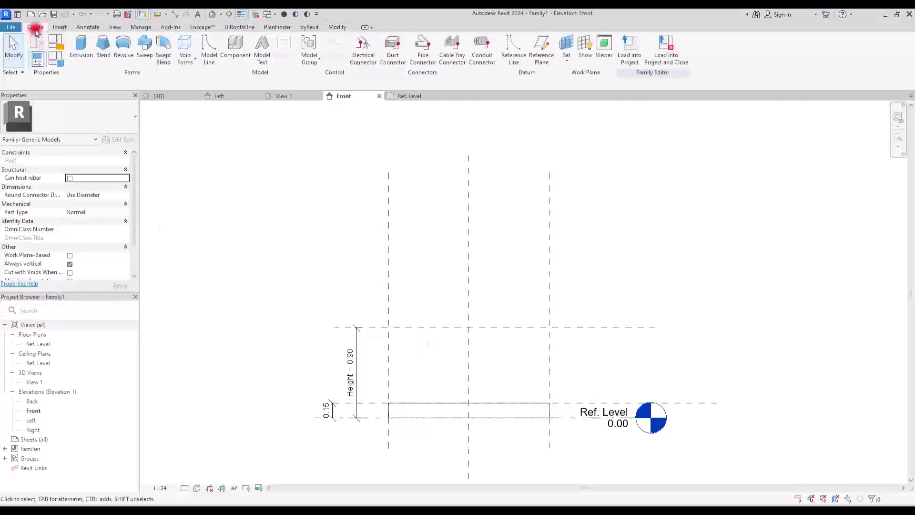
left_click(541, 48)
left_click(419, 270)
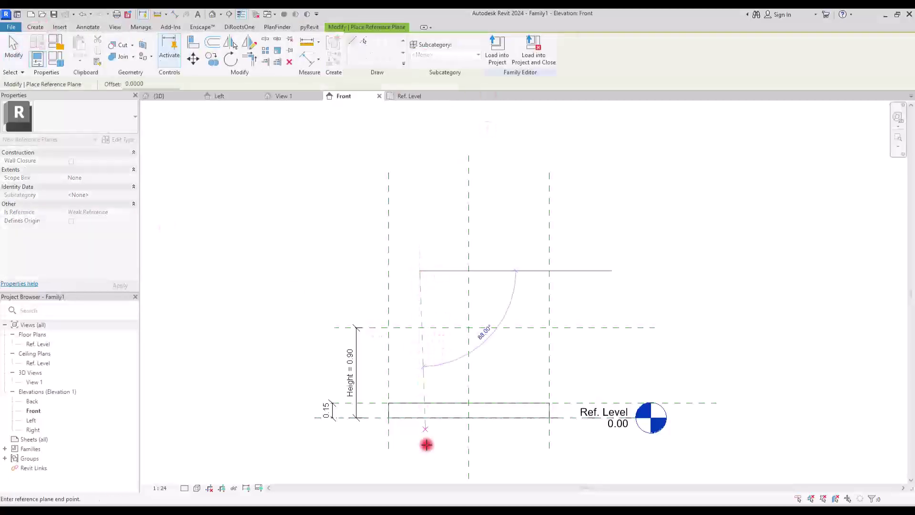
left_click(420, 460)
left_click(522, 283)
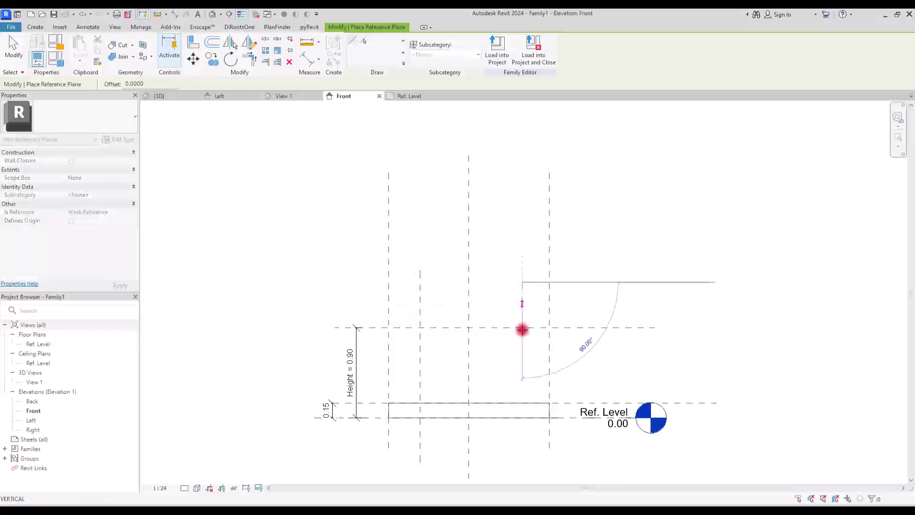
left_click(523, 470)
key("Escape")
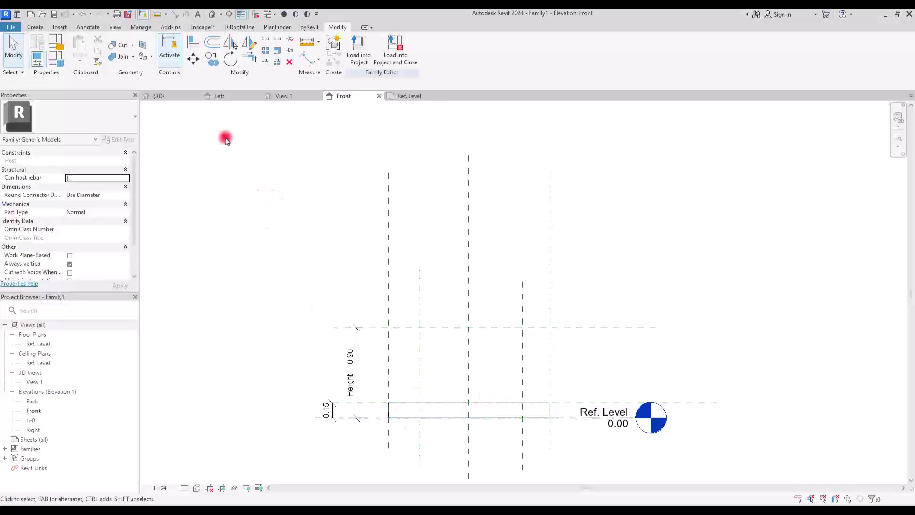
Dimension the two inner vertical planes through the centre plane and apply an equality constraint to the string.
left_click(307, 59)
left_click(420, 293)
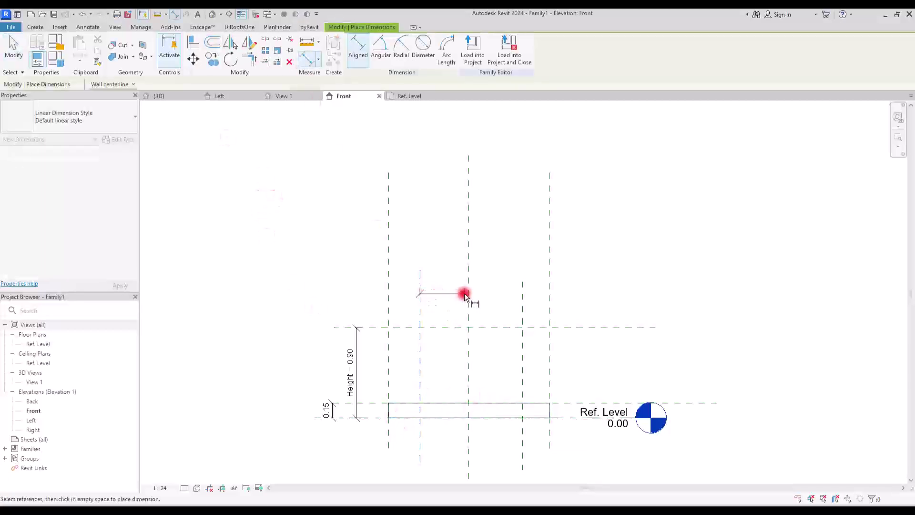
left_click(469, 294)
left_click(523, 299)
left_click(657, 282)
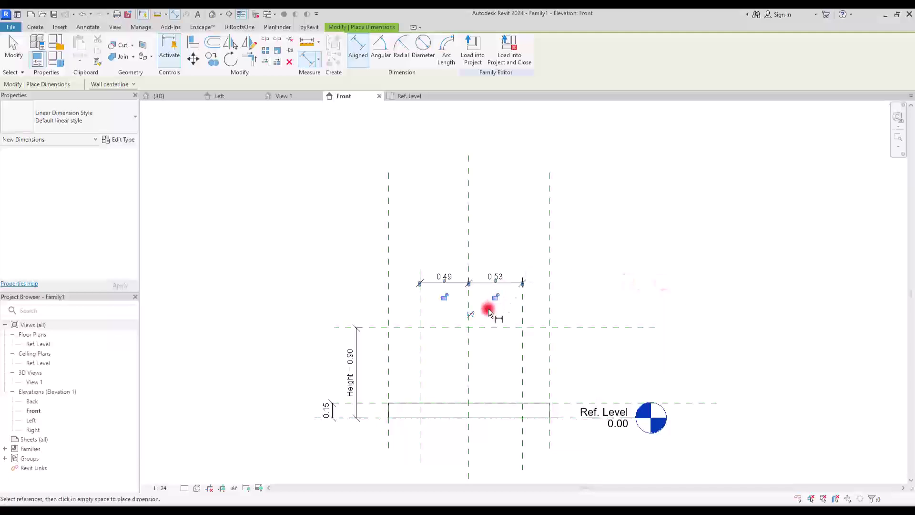
left_click(470, 314)
Add an overall dimension between the two inner vertical planes and set their spacing to 1.20.
left_click(419, 313)
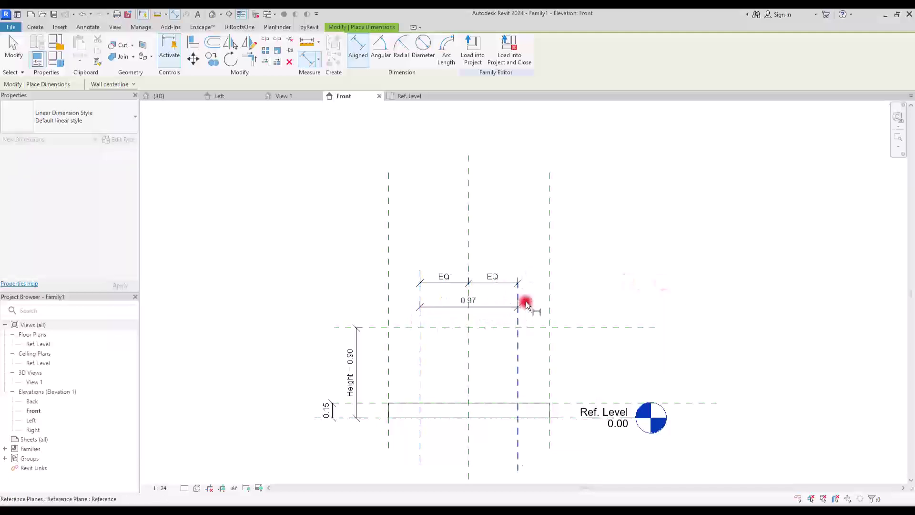
left_click(632, 257)
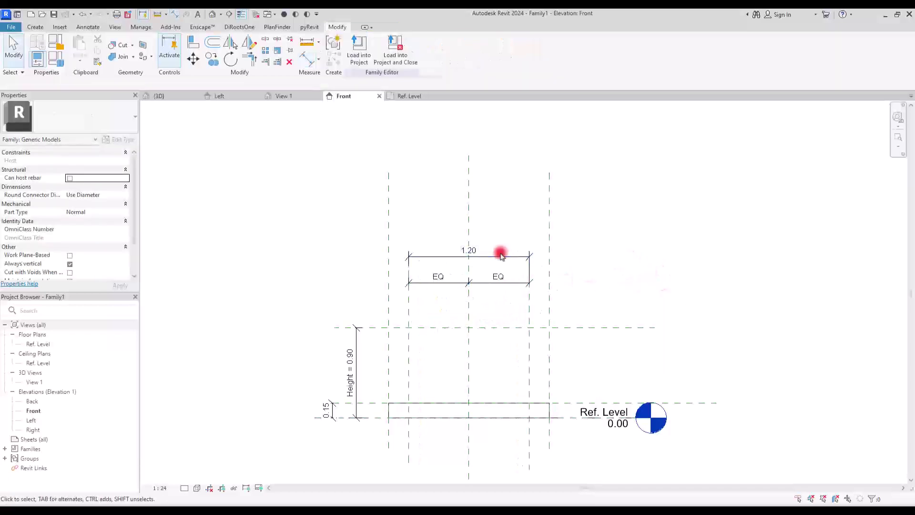
Label the overall dimension between the inner vertical planes with a new family type parameter named Length.
left_click(500, 257)
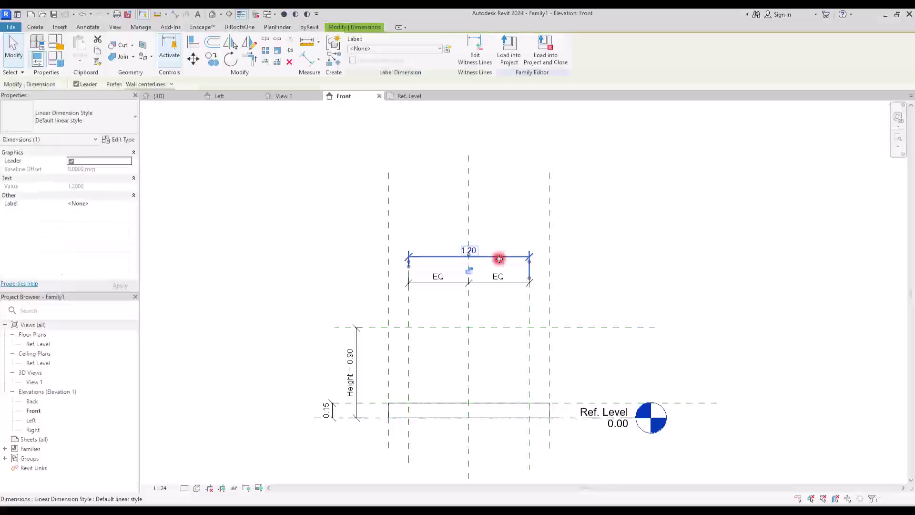
left_click(447, 50)
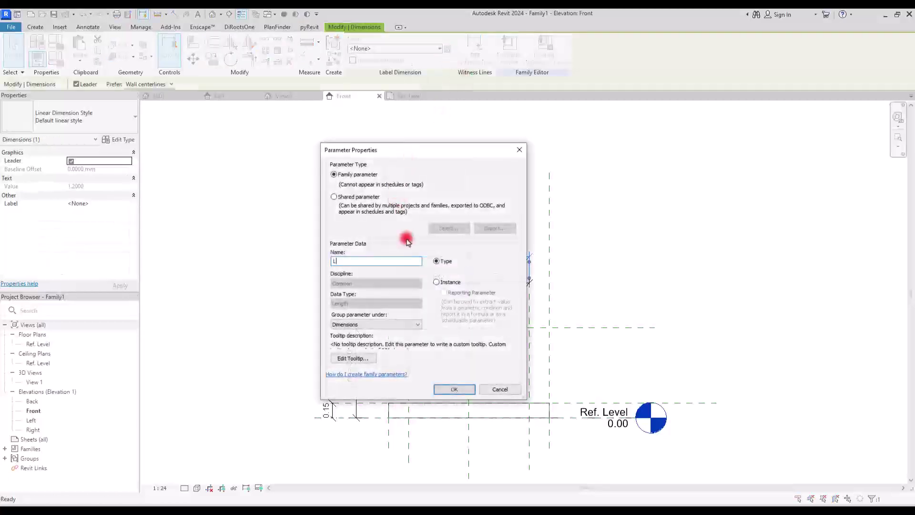
type("h")
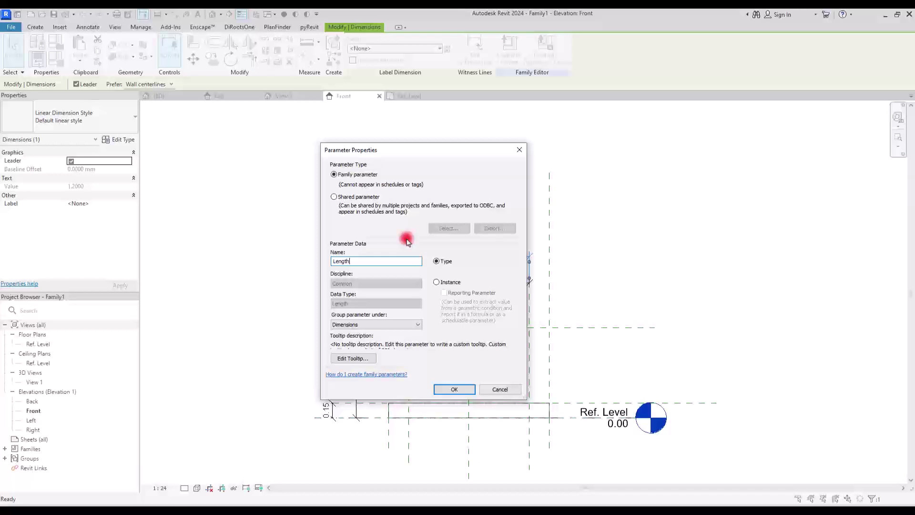
left_click(466, 387)
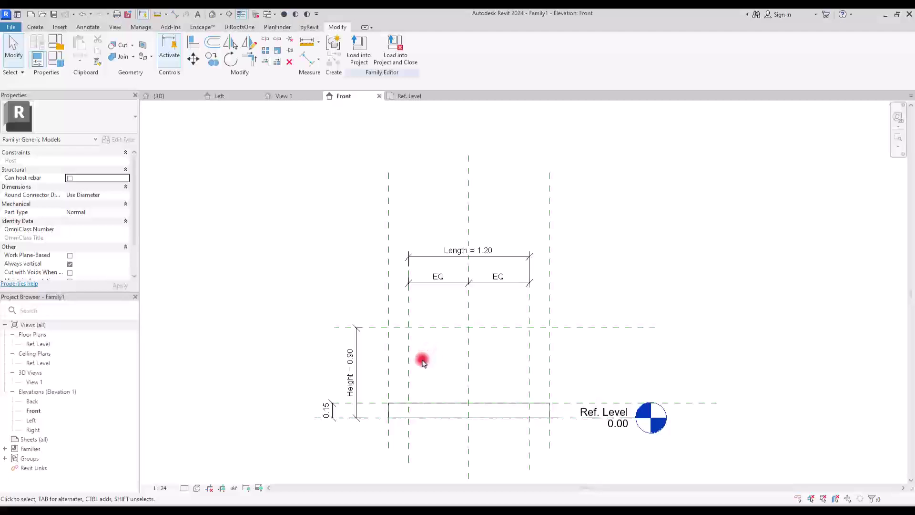
Start a sweep and sketch its path as a rectangle between the inner vertical planes, from the Height plane to the base top.
left_click(34, 26)
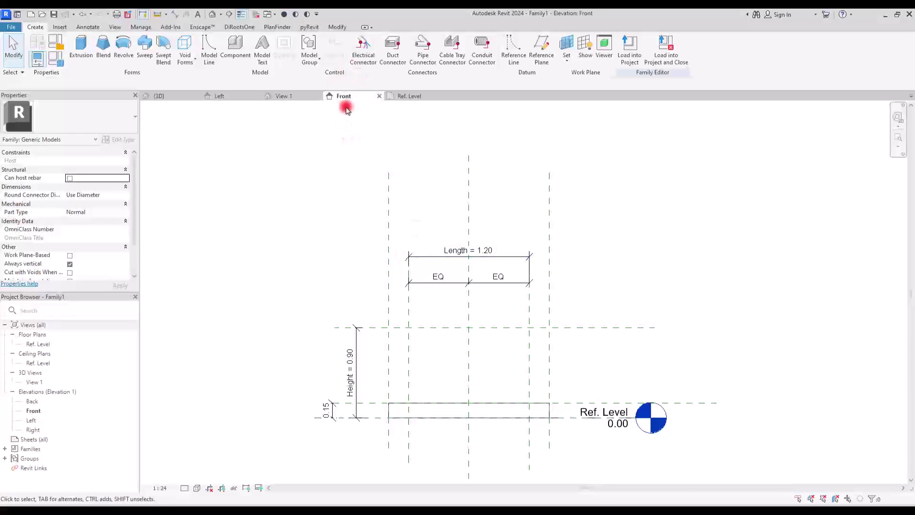
left_click(143, 48)
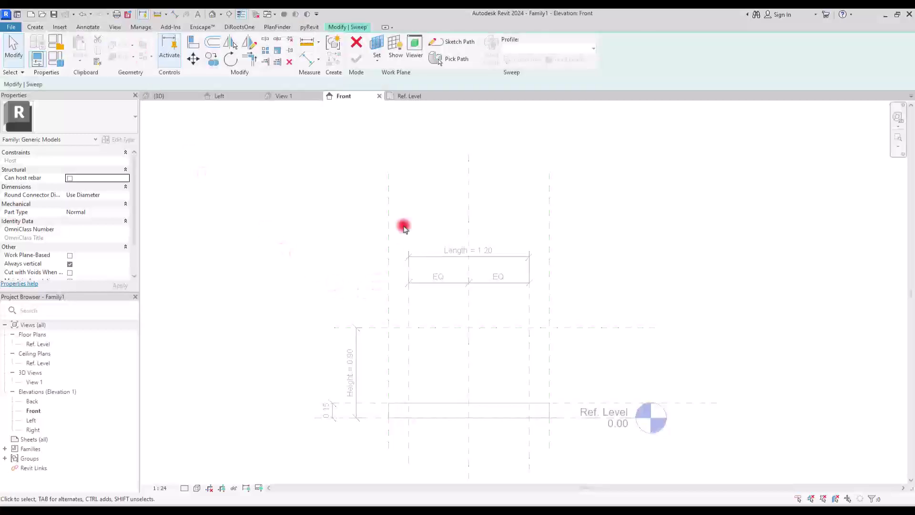
left_click(450, 42)
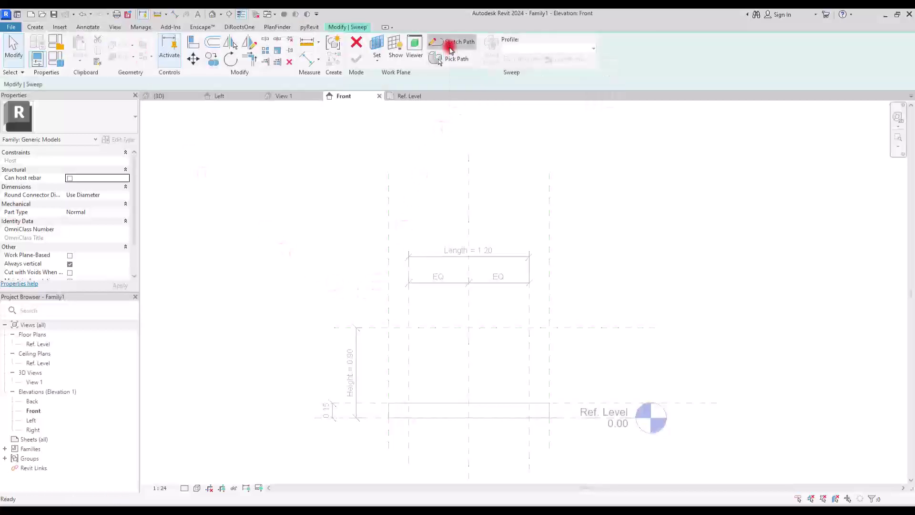
left_click(373, 53)
left_click(383, 40)
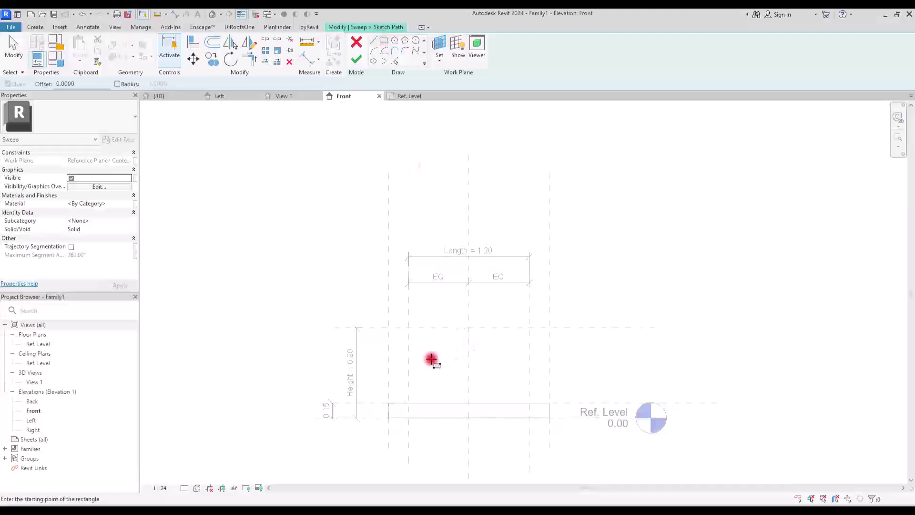
left_click(408, 328)
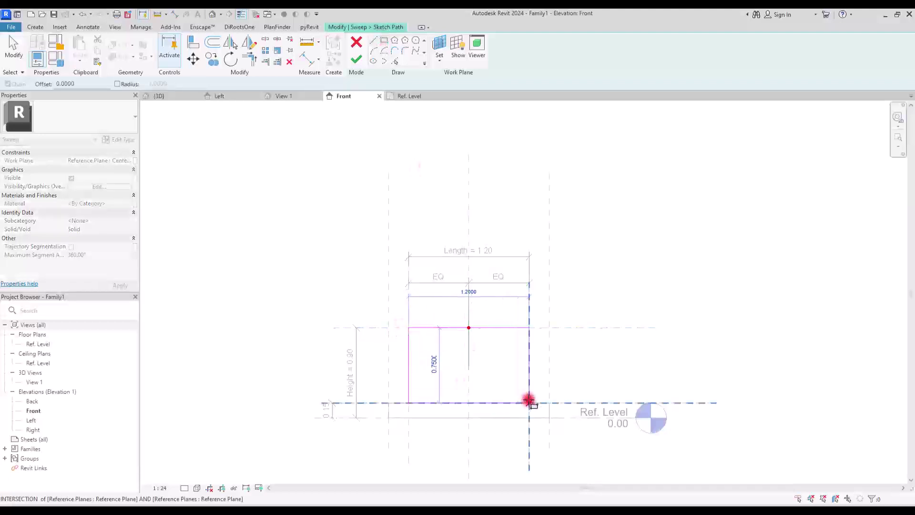
left_click(529, 402)
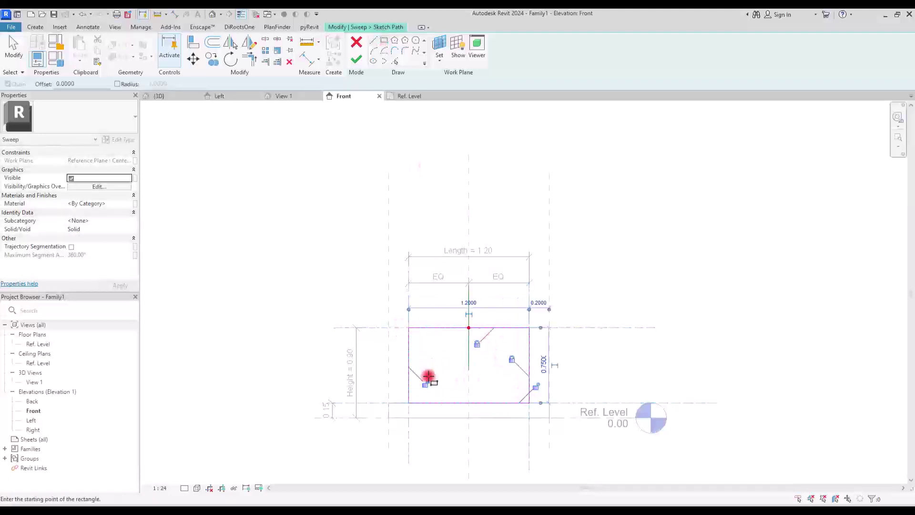
key("Escape")
Delete the bottom line of the path rectangle and finish the open three-sided path.
left_click(445, 403)
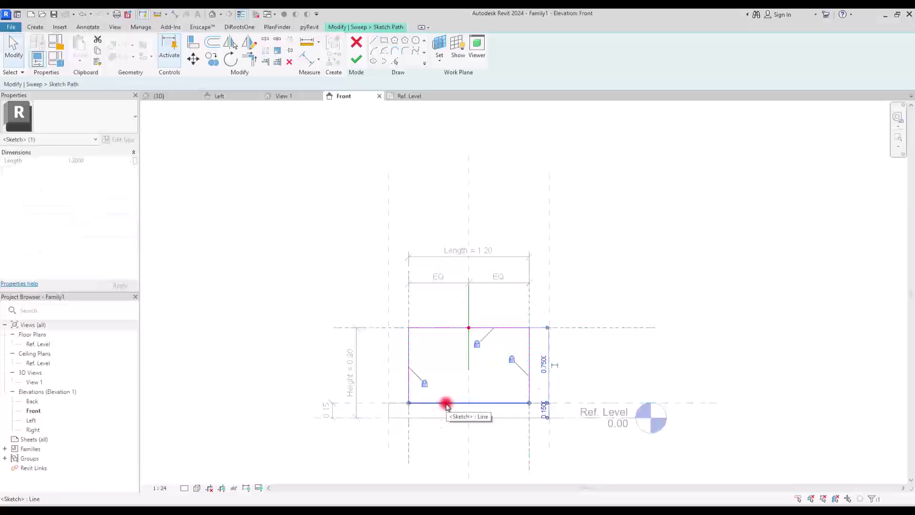
key("Delete")
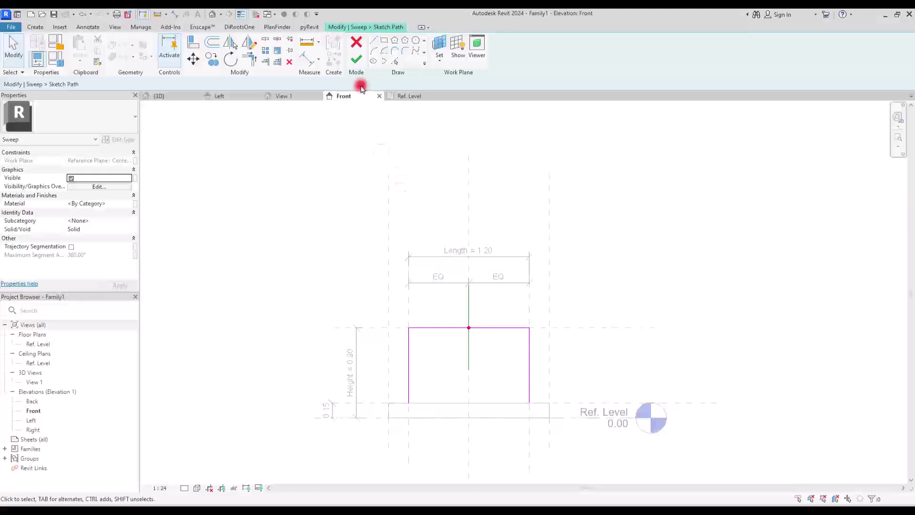
left_click(356, 59)
left_click(469, 329)
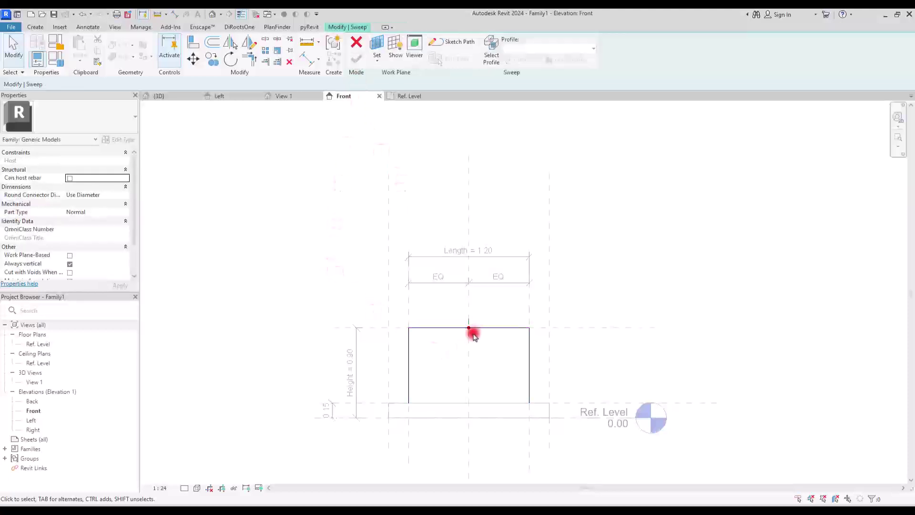
left_click(527, 60)
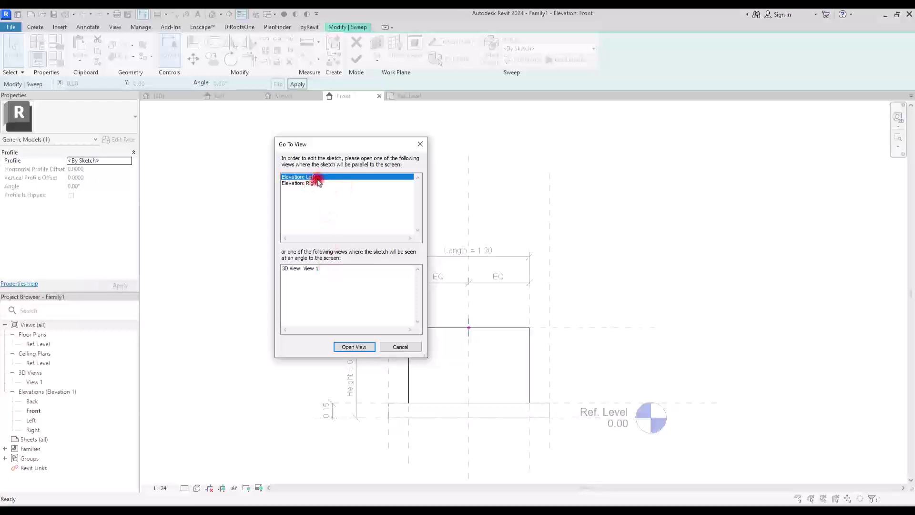
left_click(419, 146)
Reopen the sweep path, delete and redraw its top line so the profile plane moves to the left leg, and finish the path.
double_click(429, 328)
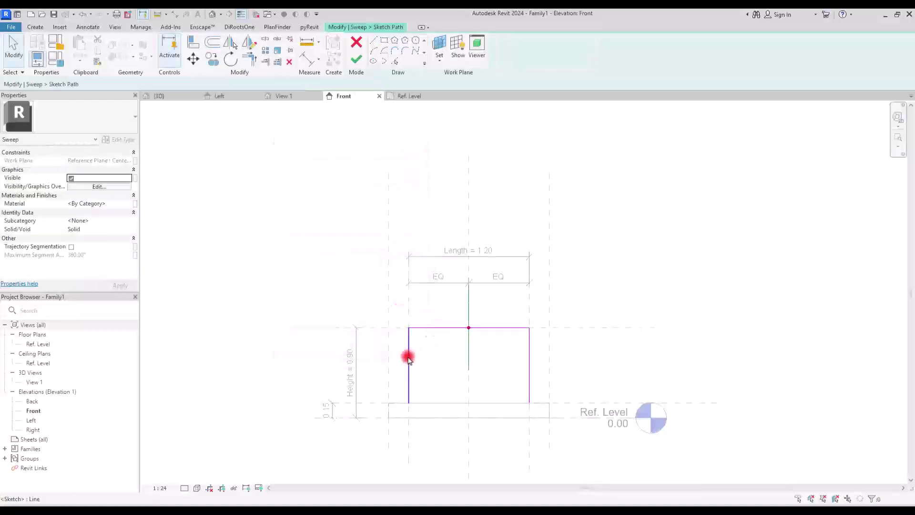
left_click(439, 328)
key("Delete")
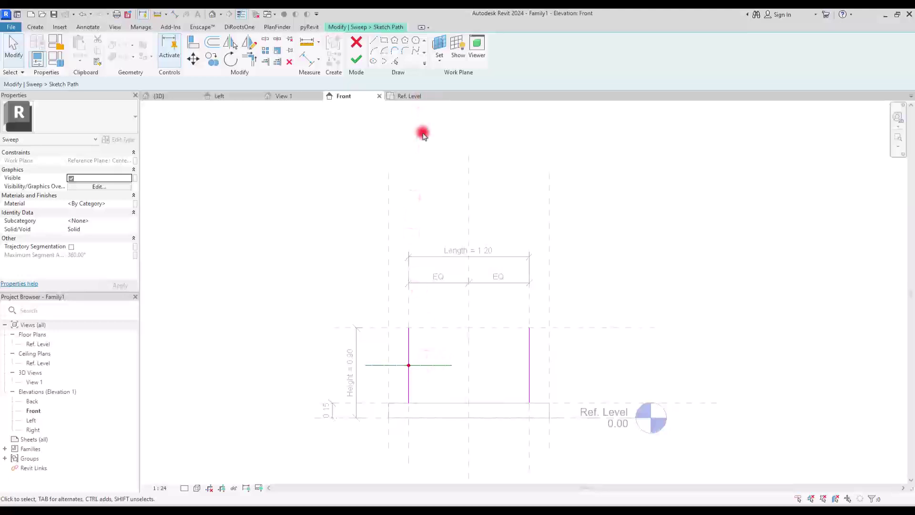
left_click(371, 42)
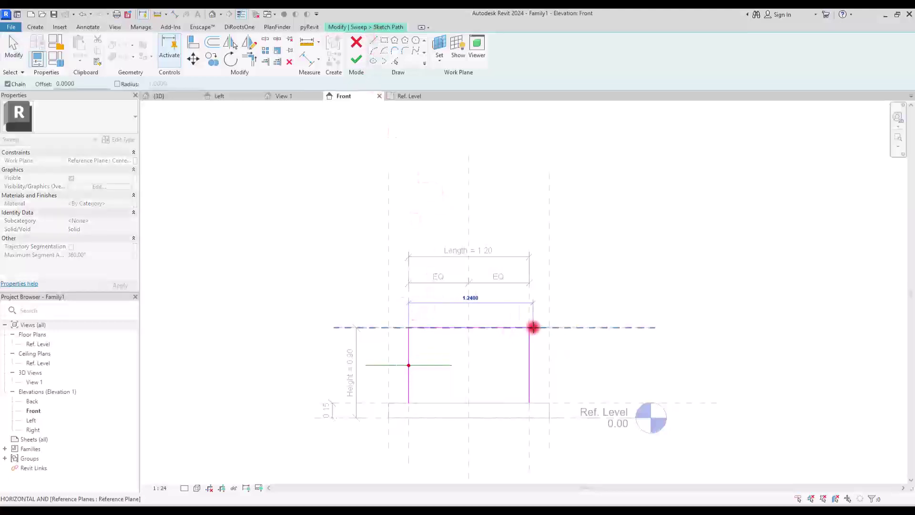
left_click(529, 327)
key("Escape")
key("Escape")
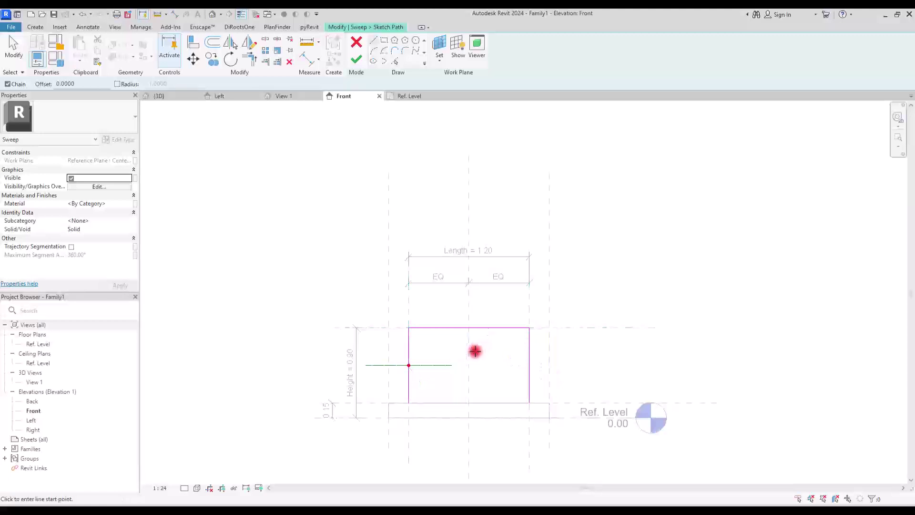
left_click(356, 59)
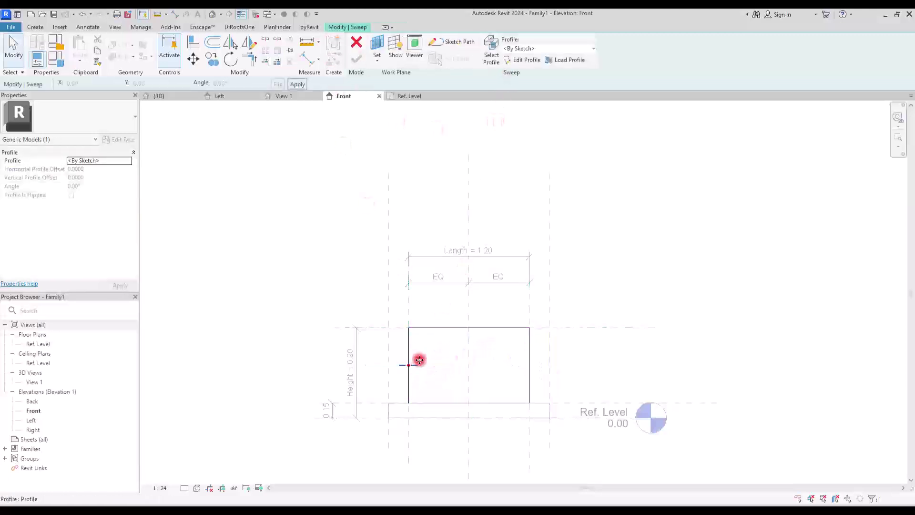
Edit the sweep profile in the Ref. Level floor plan and draw a rectangle about 0.28 by 0.26 from the path point.
left_click(521, 59)
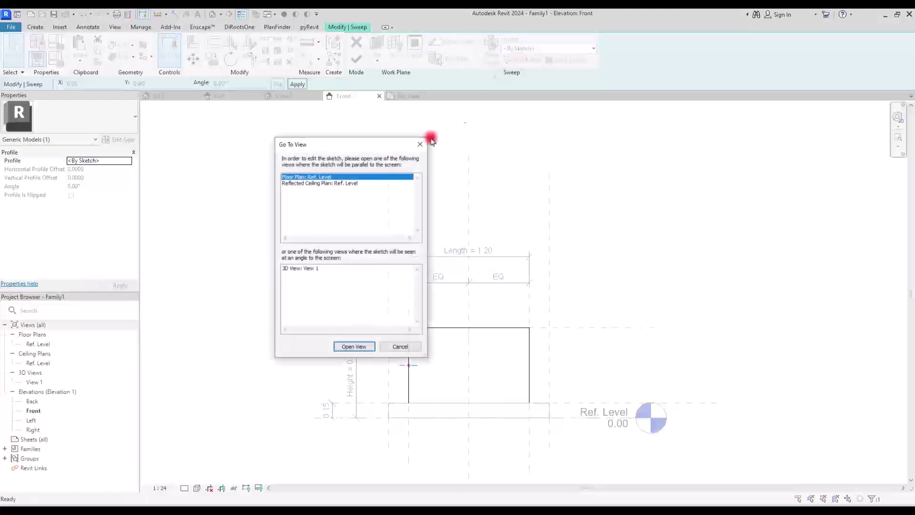
double_click(319, 177)
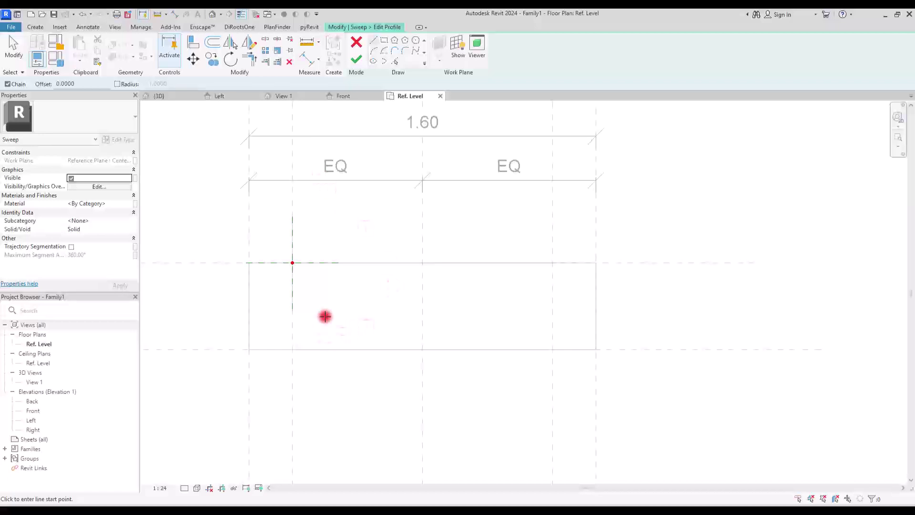
middle_click_drag(357, 313, 401, 311)
scroll(557, 326, "up", 2)
scroll(467, 295, "up", 1)
key("Escape")
middle_click_drag(488, 316, 413, 311)
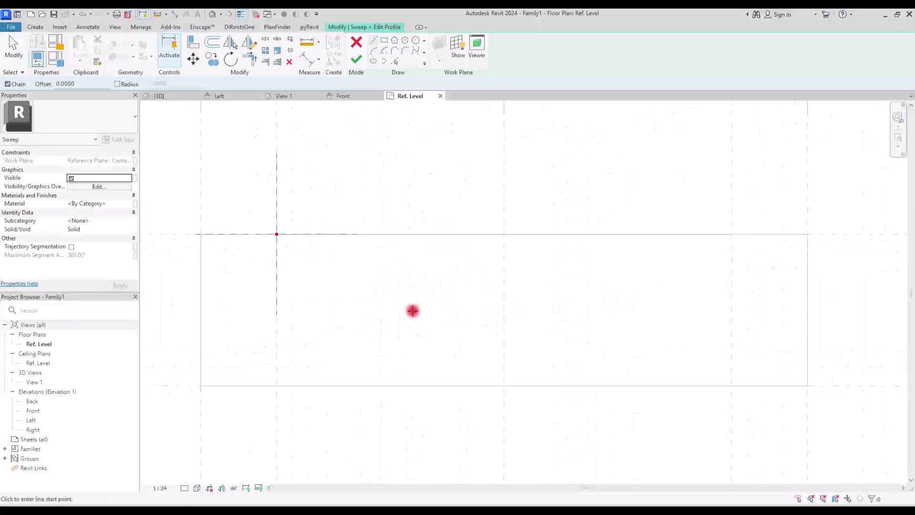
key("Return")
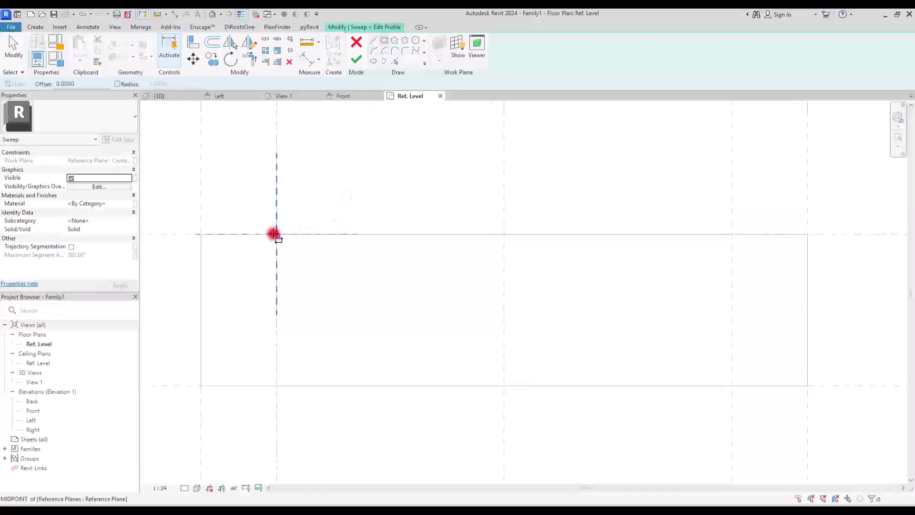
left_click(276, 234)
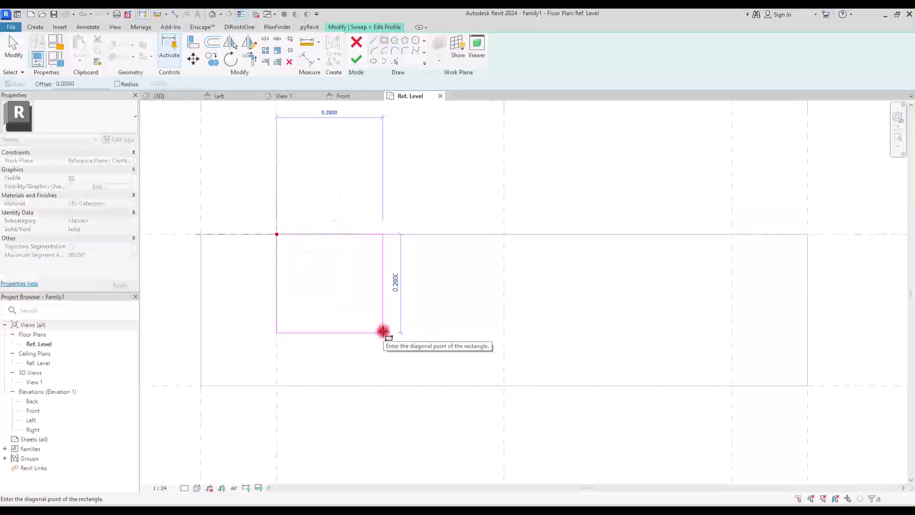
left_click(383, 333)
key("Escape")
Set both the depth and the width of the profile rectangle to 0.25.
left_click(355, 332)
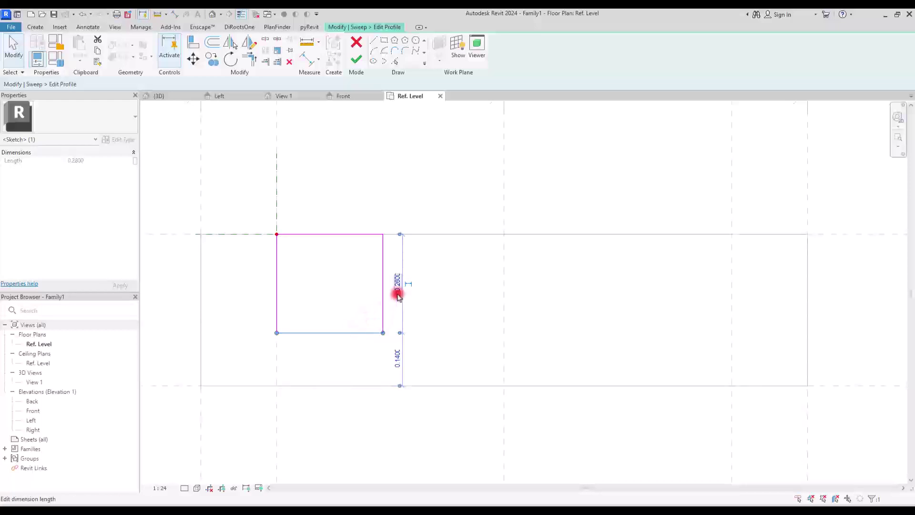
left_click(397, 295)
type("0.25")
key("Return")
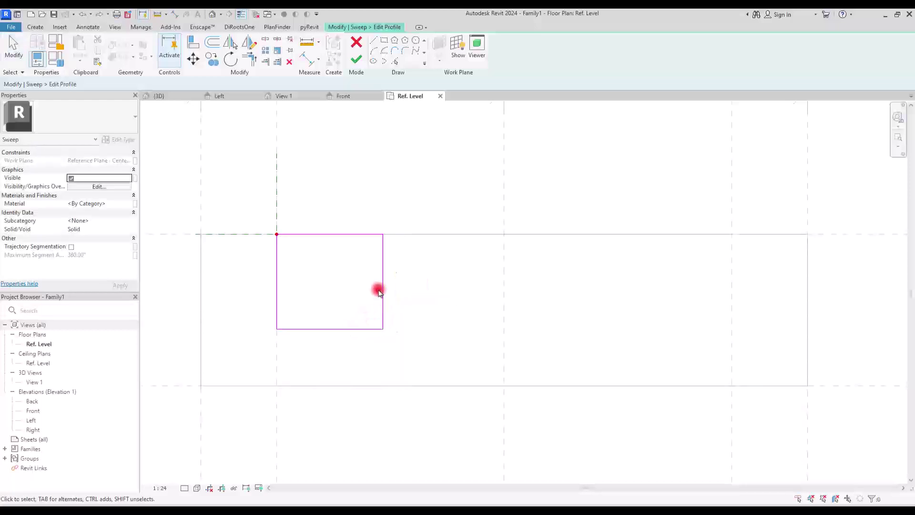
left_click(381, 288)
left_click(334, 209)
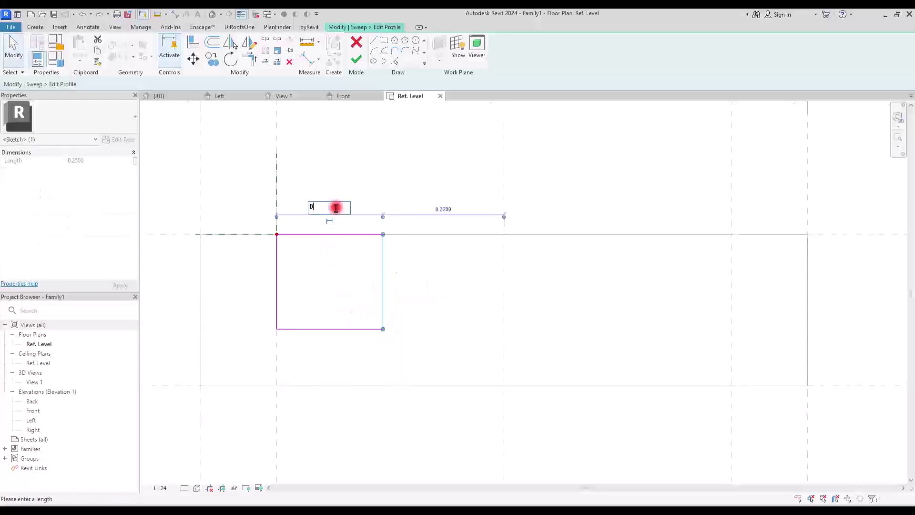
type("0.25")
key("Return")
left_click(369, 176)
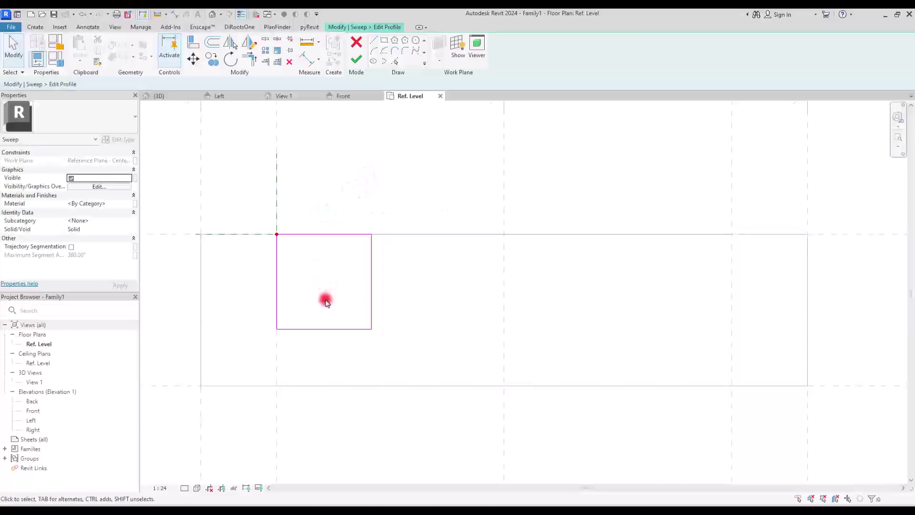
Delete the lower and right edges of the profile square.
scroll(290, 324, "up", 1)
left_click(319, 331)
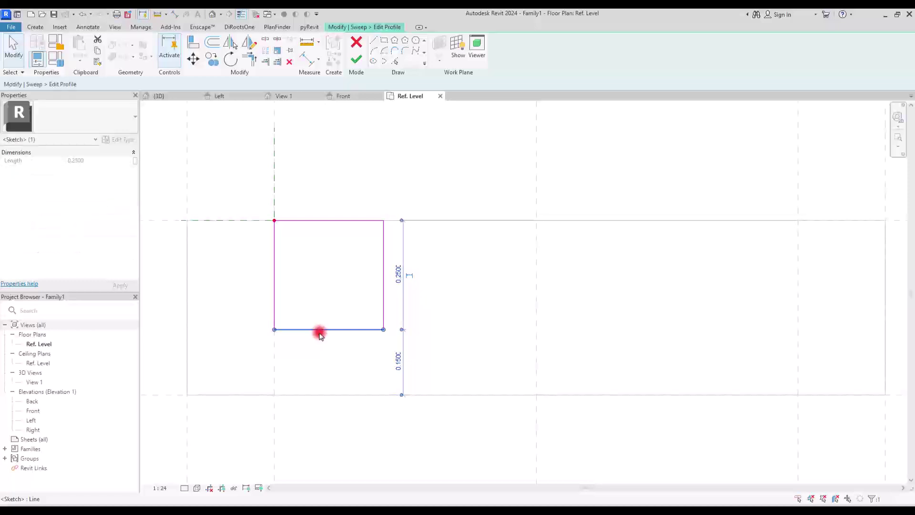
key("Delete")
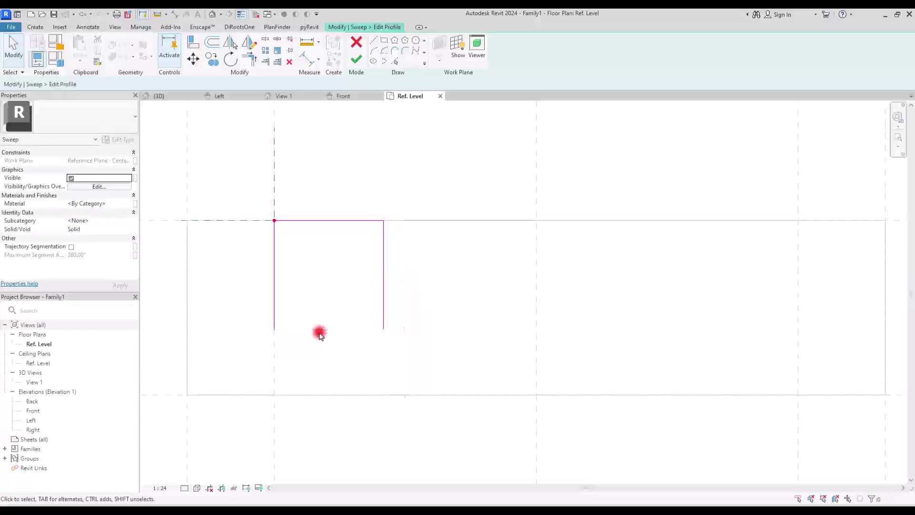
left_click(383, 266)
key("Delete")
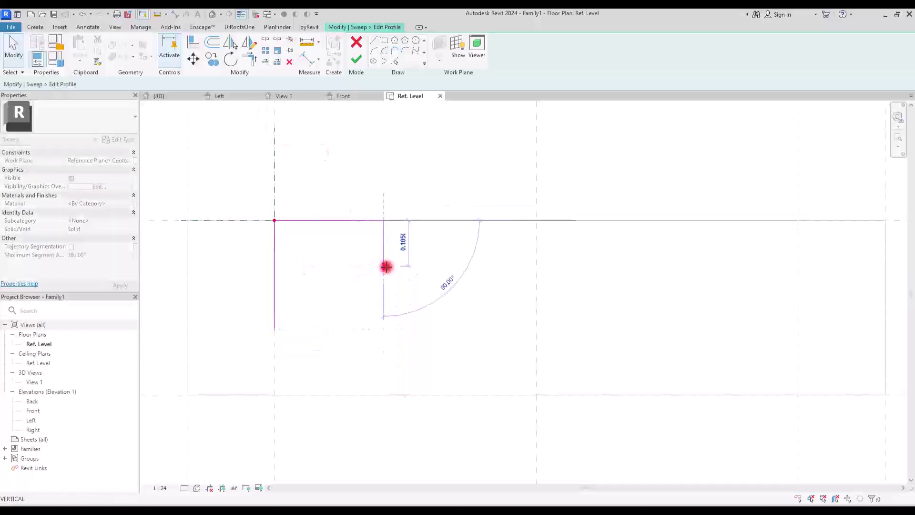
Draw a vertical line down from the right end of the profile's top edge and set its length to 0.1.
left_click(384, 263)
left_click(402, 243)
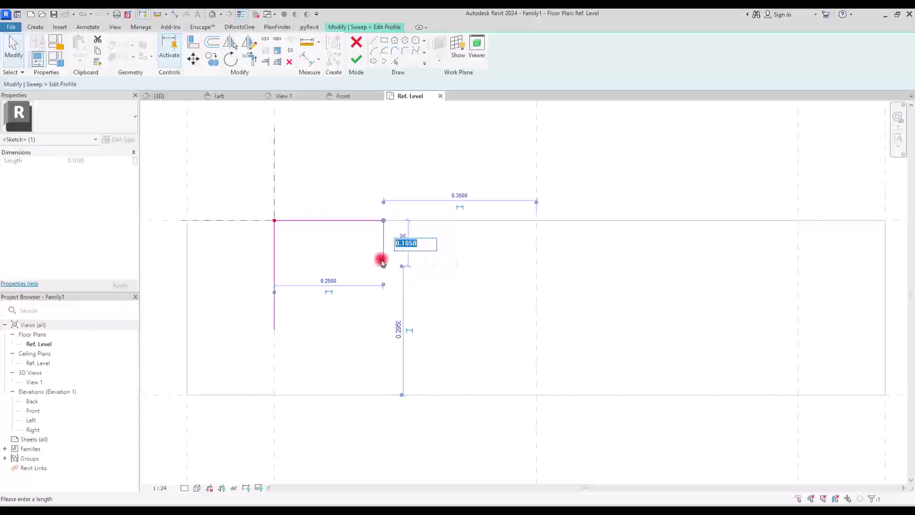
type("0.1")
key("Return")
left_click(353, 180)
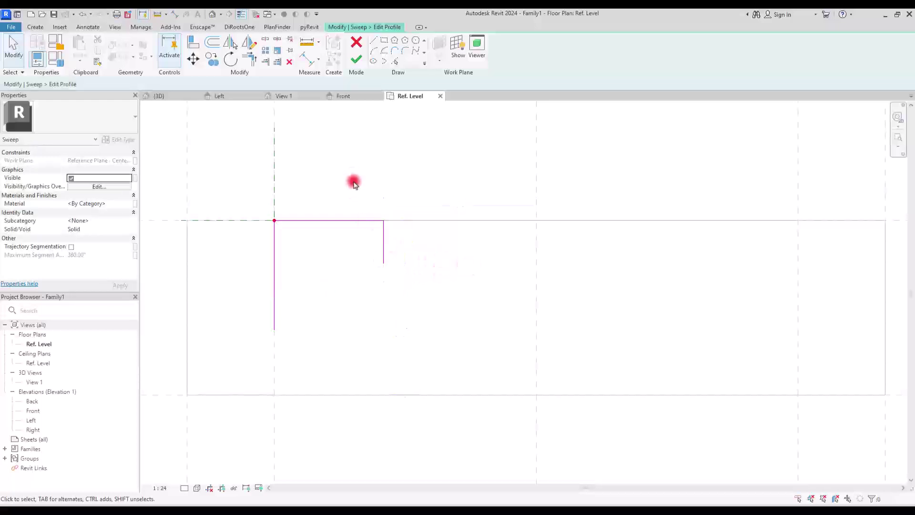
Draw a chain of stepped lines from the lower end of the profile's left edge up to its short right edge.
scroll(346, 283, "up", 2)
scroll(346, 284, "up", 1)
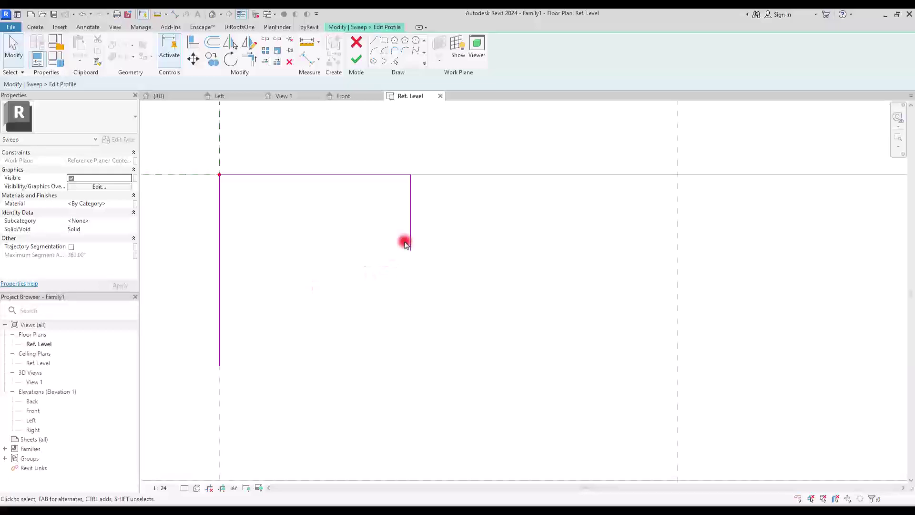
left_click(372, 43)
left_click(219, 365)
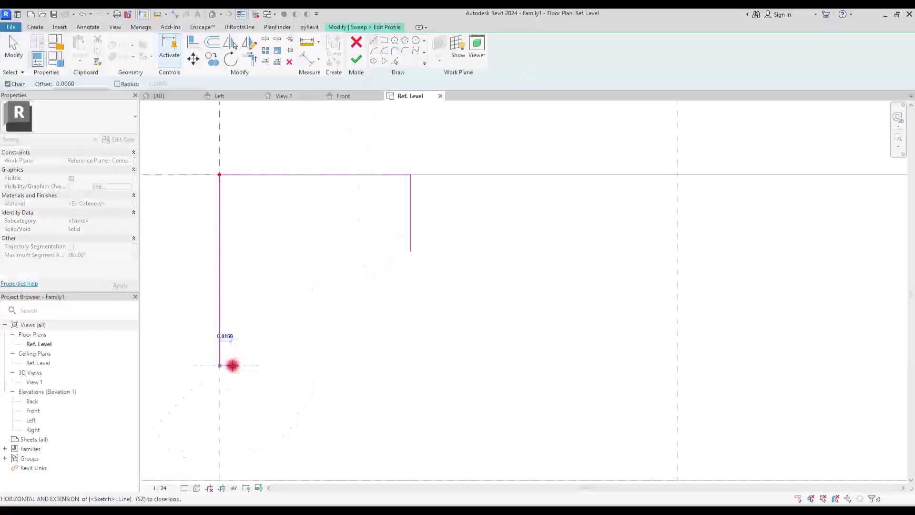
left_click(239, 365)
left_click(238, 347)
left_click(261, 346)
left_click(262, 312)
left_click(303, 312)
left_click(303, 300)
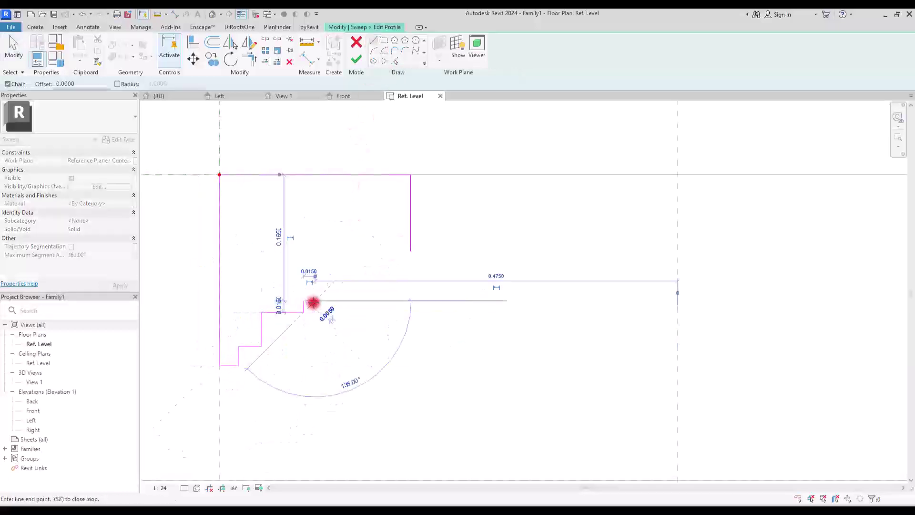
left_click(315, 300)
left_click(314, 289)
left_click(346, 289)
left_click(346, 250)
left_click(391, 250)
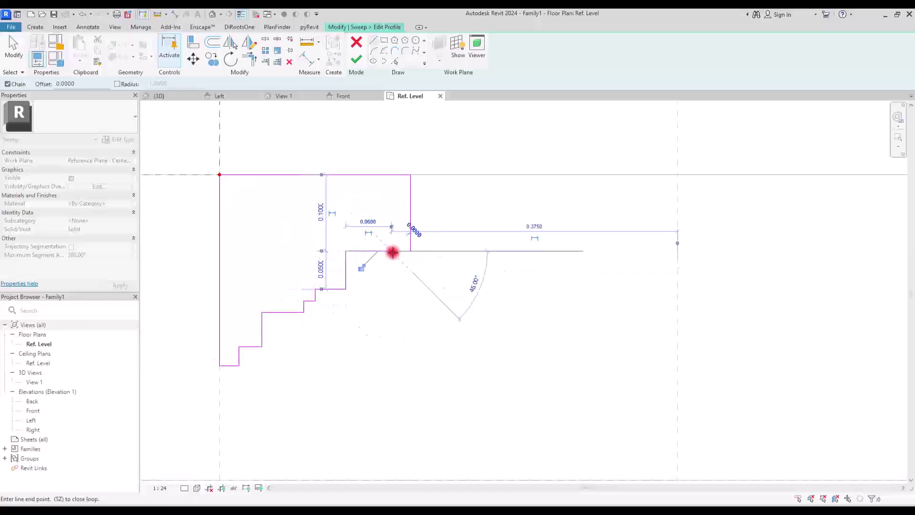
left_click(391, 238)
left_click(410, 238)
key("Escape")
key("Escape")
Delete the tall riser in the upper part of the stepped profile and replace it with an arc of about 0.045 radius.
left_click(346, 273)
key("Delete")
left_click(373, 51)
left_click(363, 250)
left_click(329, 288)
left_click(343, 279)
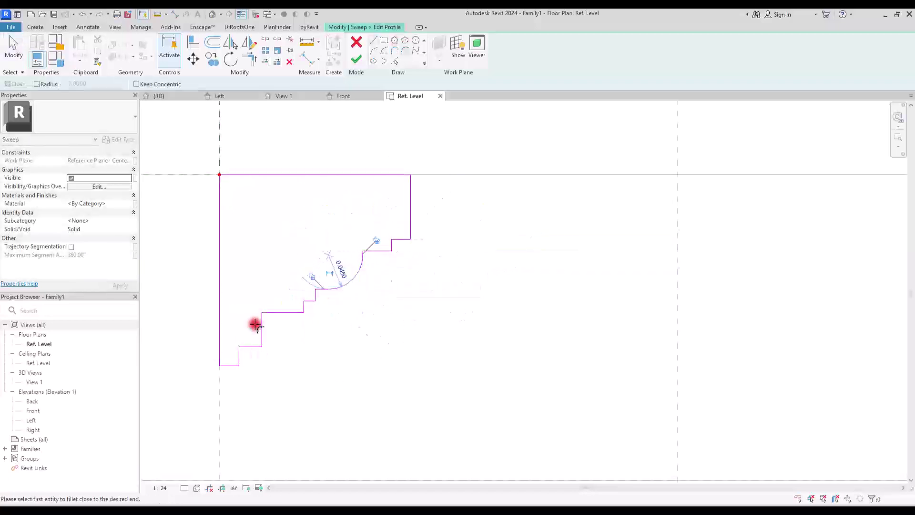
Round the corner between the lower riser and its adjoining horizontal line with a fillet arc.
left_click(405, 51)
left_click(261, 329)
left_click(281, 312)
Draw two lines outlining a small rectangular notch at the profile's upper right corner.
left_click(399, 174)
left_click(398, 207)
left_click(410, 206)
key("Escape")
key("Escape")
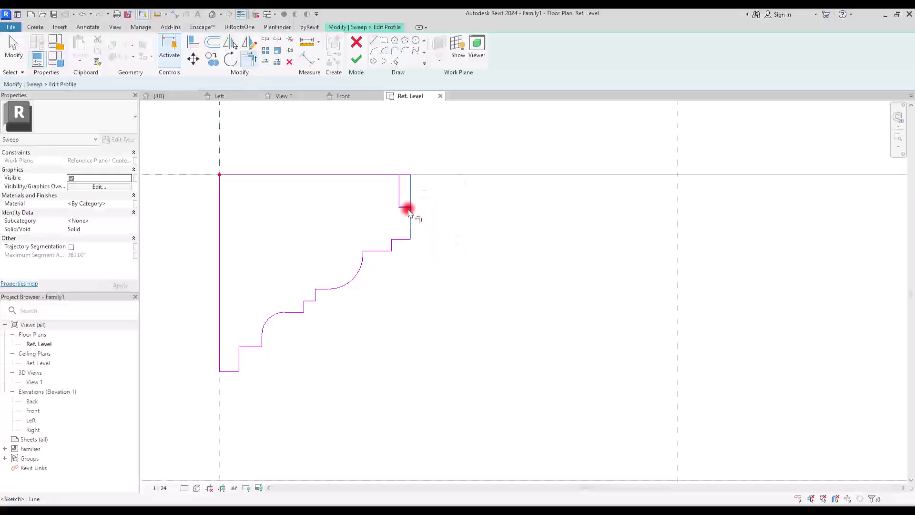
Scale the entire moulding profile down graphically, using its upper left corner as the origin.
scroll(312, 299, "down", 1)
scroll(382, 170, "up", 2)
scroll(276, 225, "down", 2)
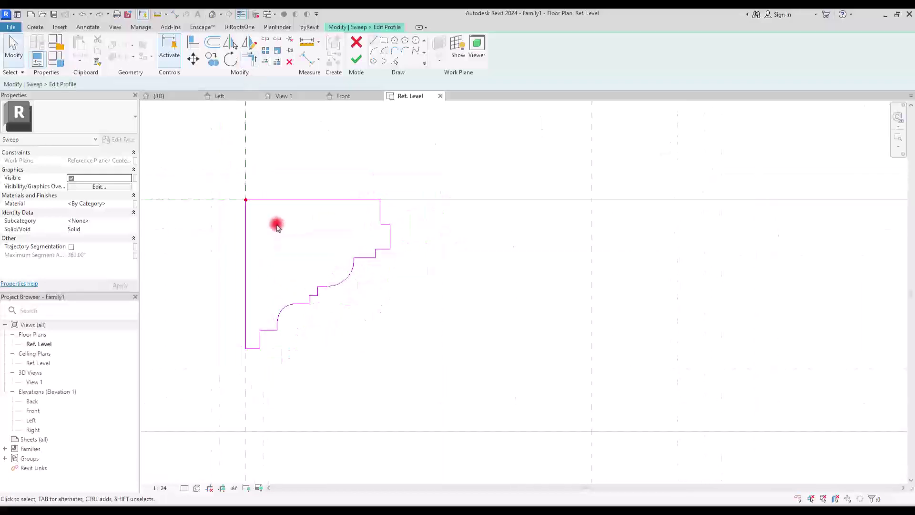
mouse_move(213, 159)
left_mouse_down()
mouse_move(419, 310)
mouse_move(404, 313)
left_mouse_up()
left_click(278, 50)
left_click(257, 213)
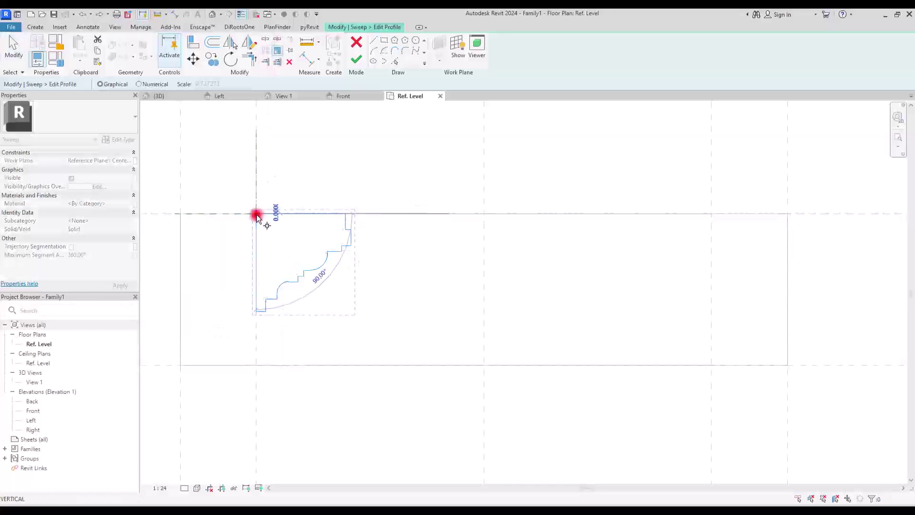
left_click(327, 214)
left_click(318, 216)
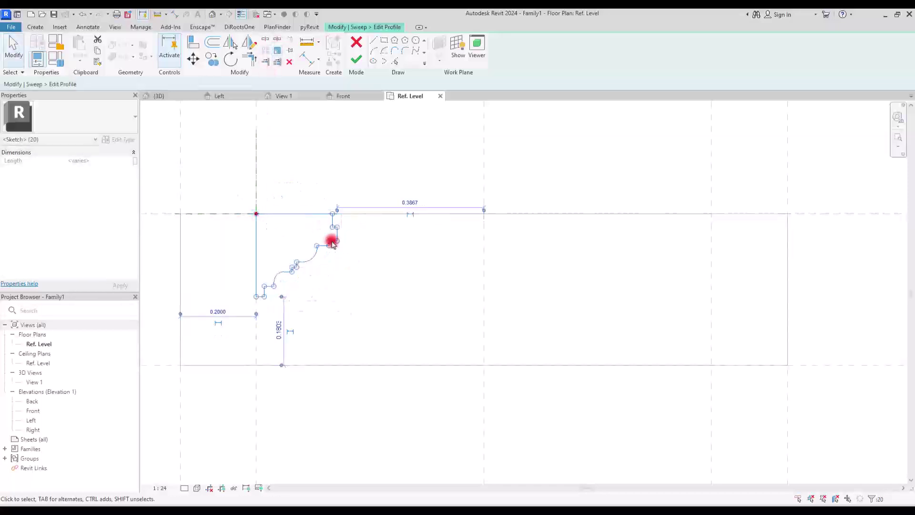
Finish the profile sketch and the sweep, and inspect the fireplace surround in 3D from several angles.
left_click(356, 59)
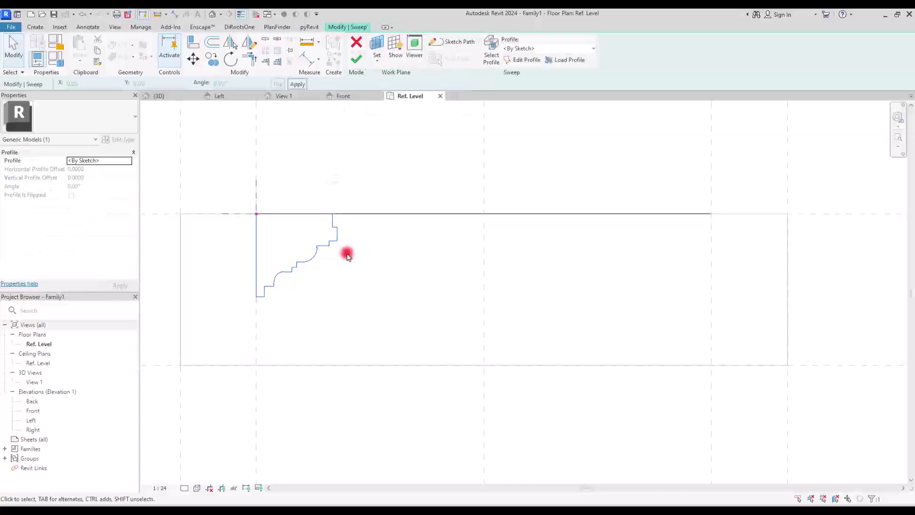
left_click(356, 59)
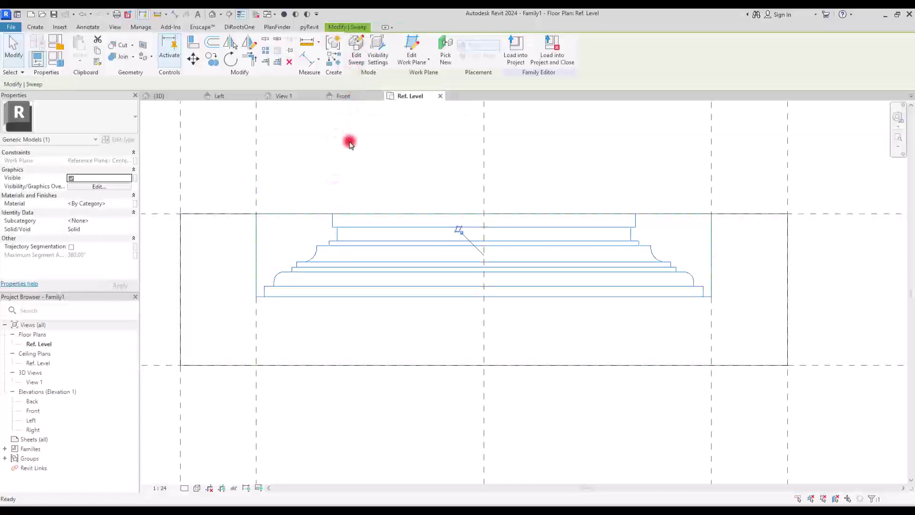
left_click(212, 15)
middle_click_drag(430, 352, 651, 329, "shift")
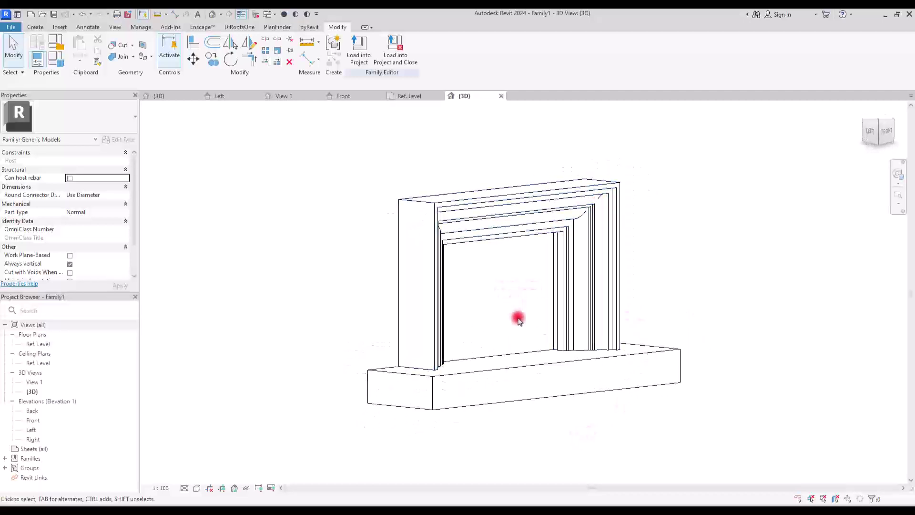
middle_click_drag(518, 320, 415, 450, "shift")
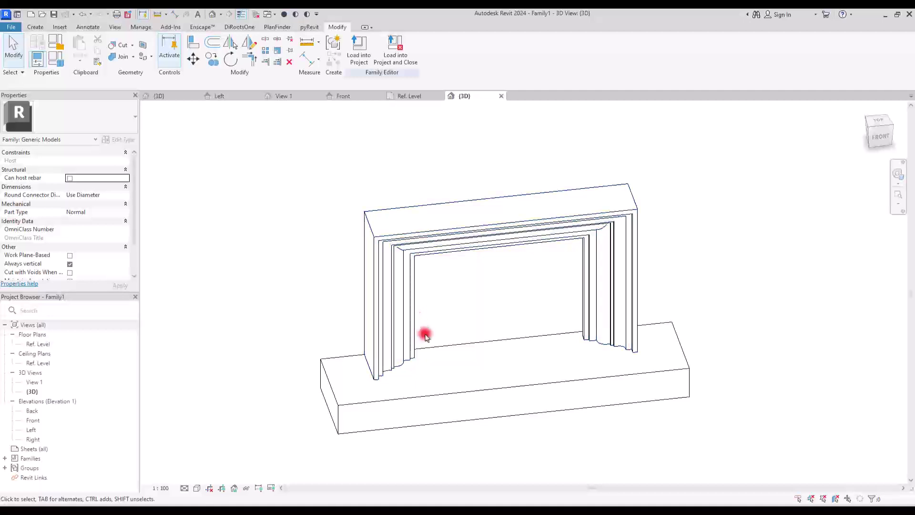
middle_click_drag(426, 337, 466, 305, "shift")
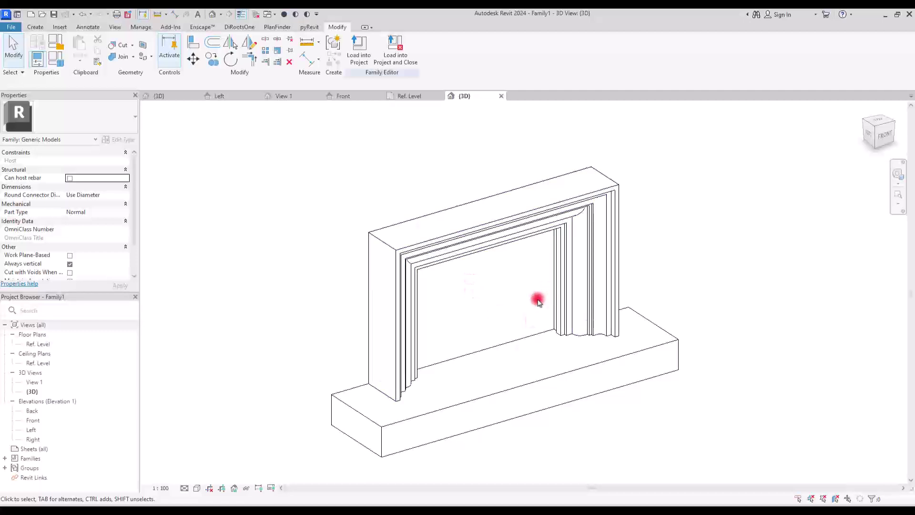
In the front elevation, set the family's Height parameter to 1.1 and its Length parameter to 1.3.
left_click(350, 96)
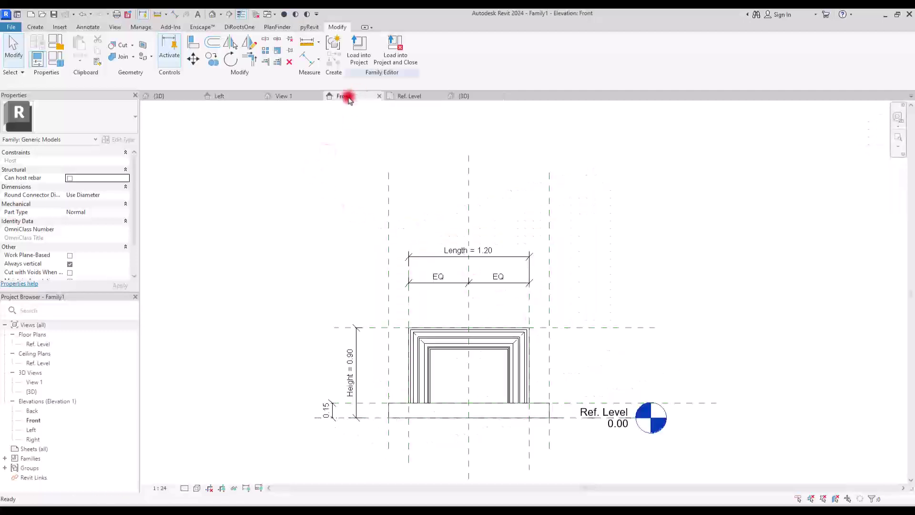
left_click(60, 64)
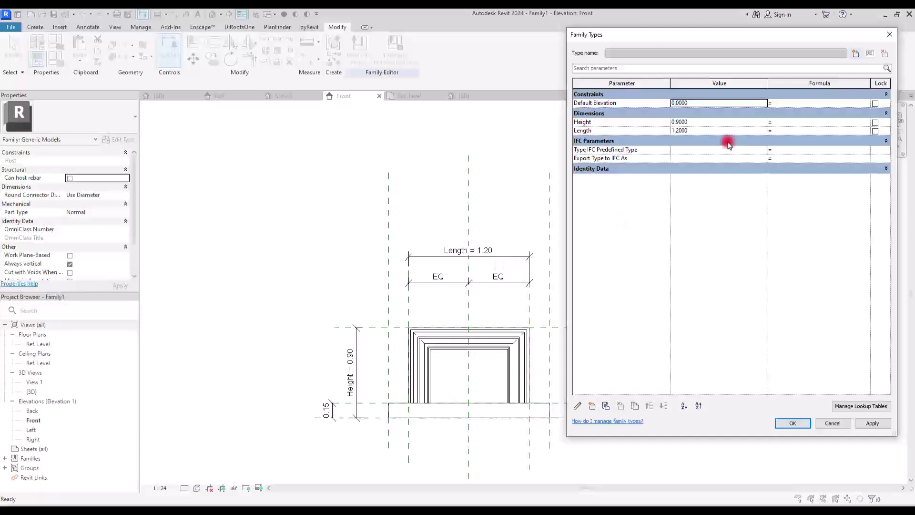
left_click(707, 123)
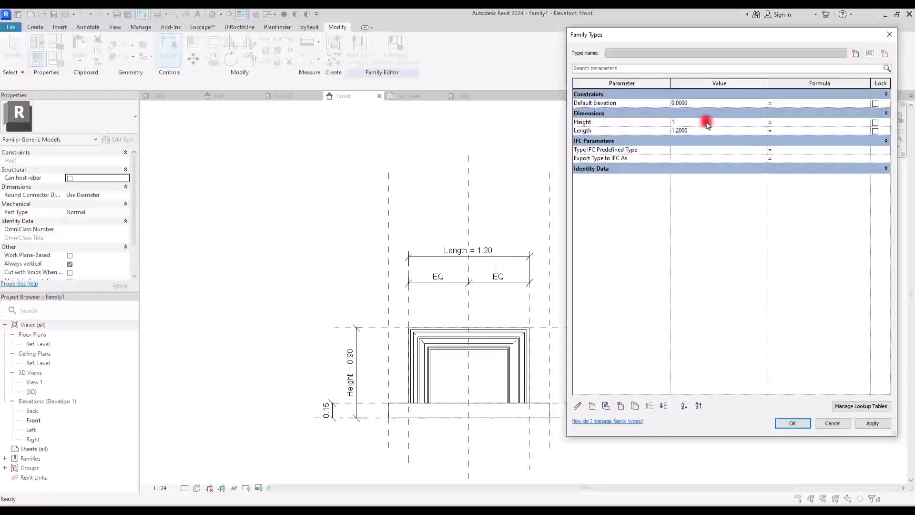
left_click(866, 423)
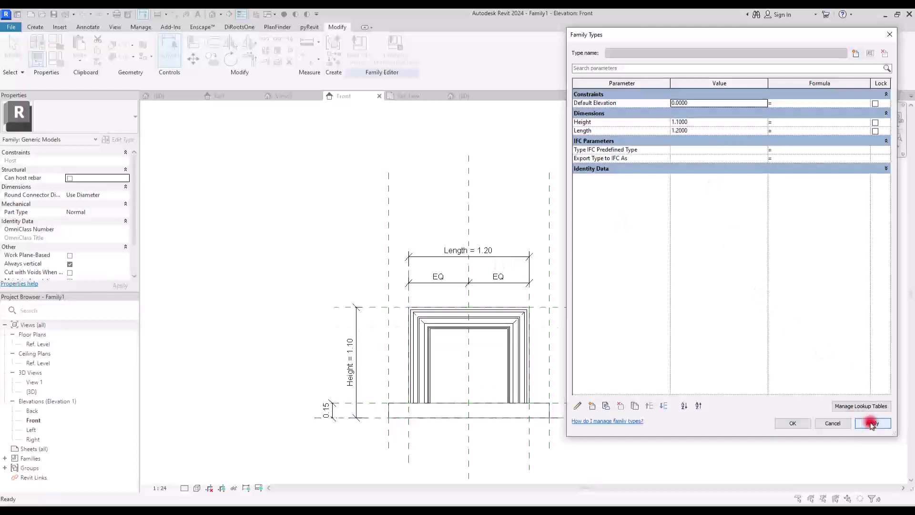
left_click(702, 135)
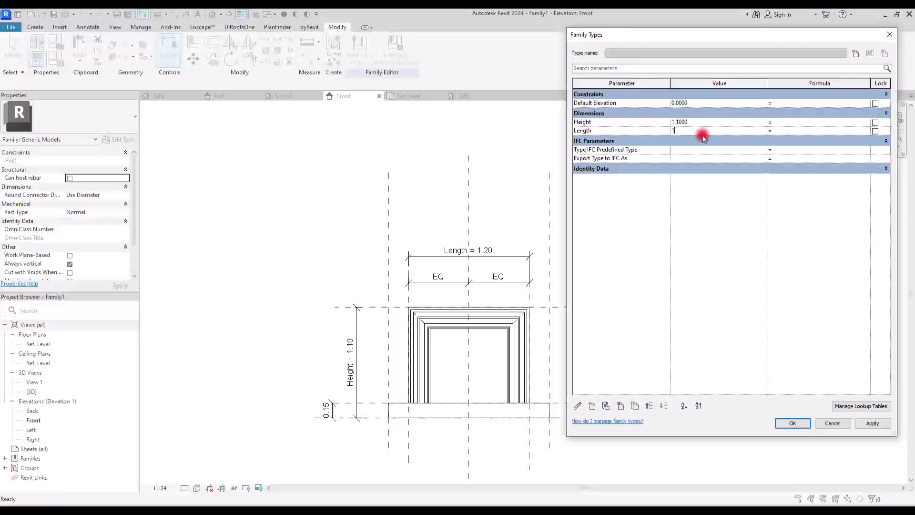
type("1.3")
left_click(869, 423)
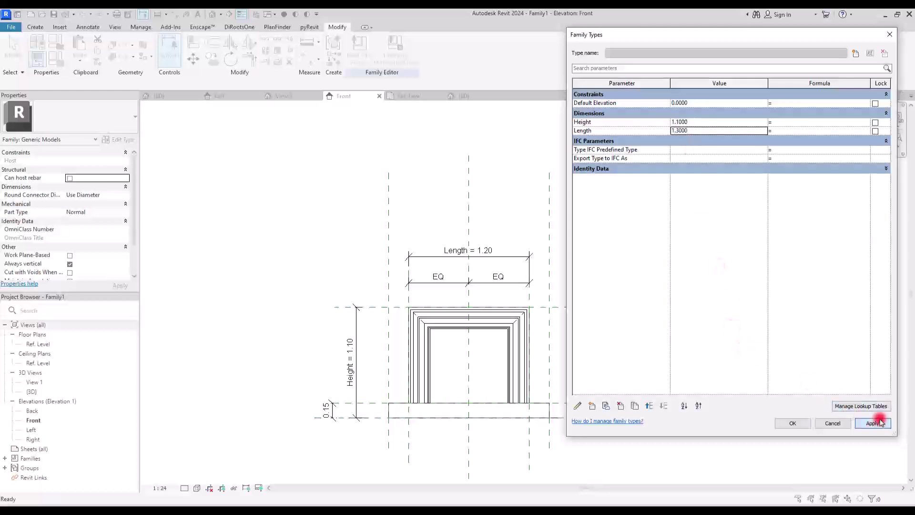
left_click(797, 424)
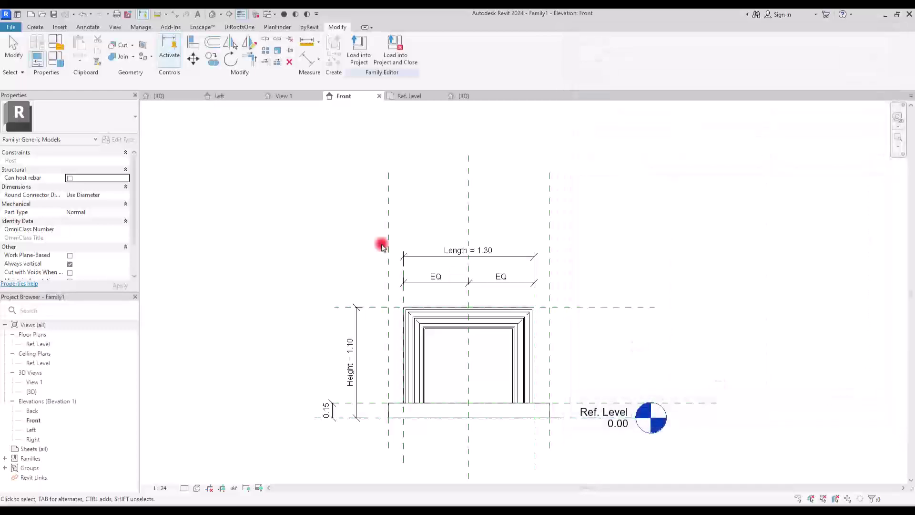
Paste a copy of the base extrusion in the same place and stretch it into a slab about 0.08 thick above the surround.
scroll(360, 310, "up", 5)
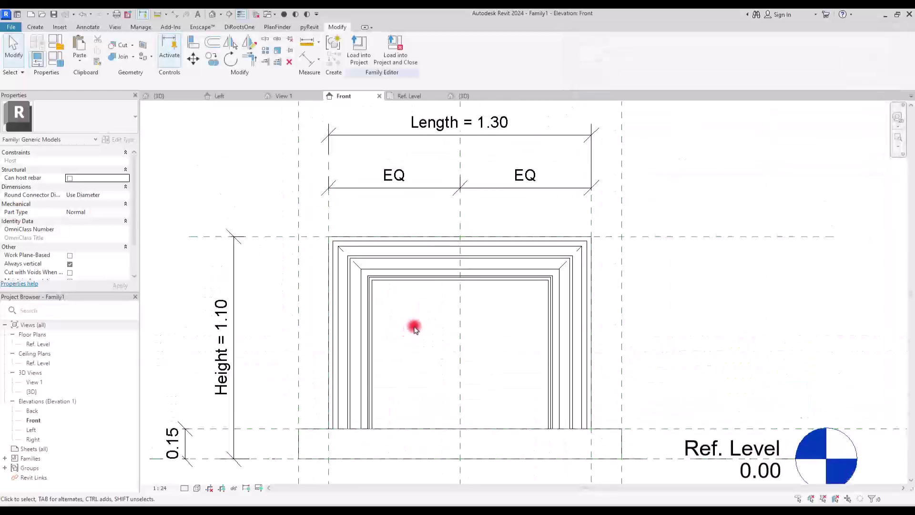
middle_click_drag(414, 328, 381, 310)
left_click(351, 413)
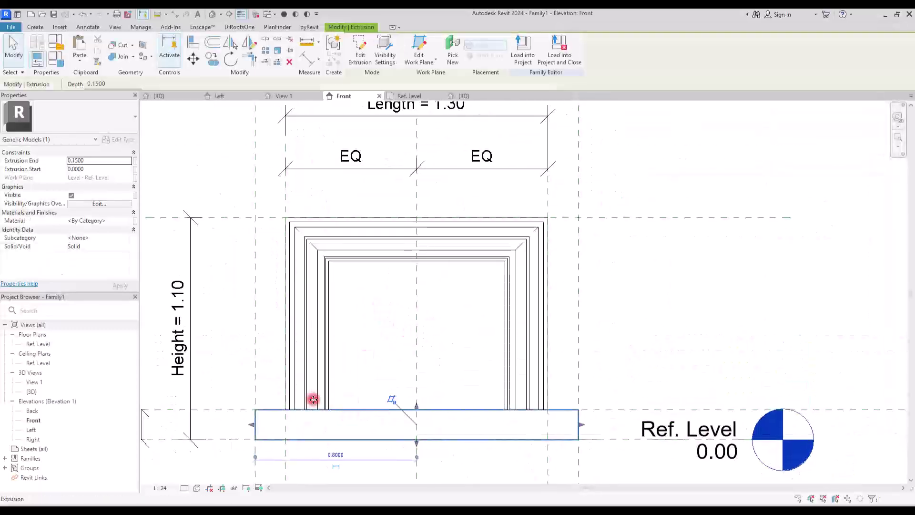
left_click(80, 58)
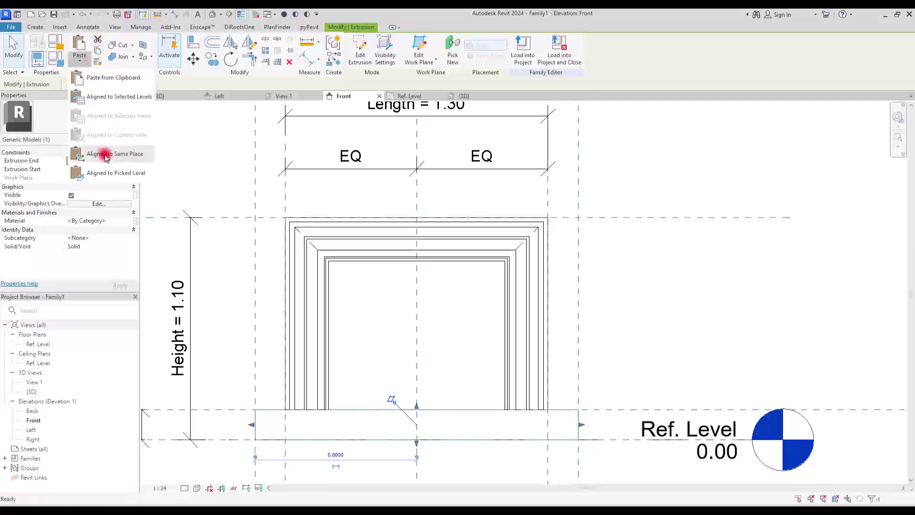
left_click(106, 155)
left_click_drag(416, 404, 419, 185)
left_click_drag(415, 442, 417, 201)
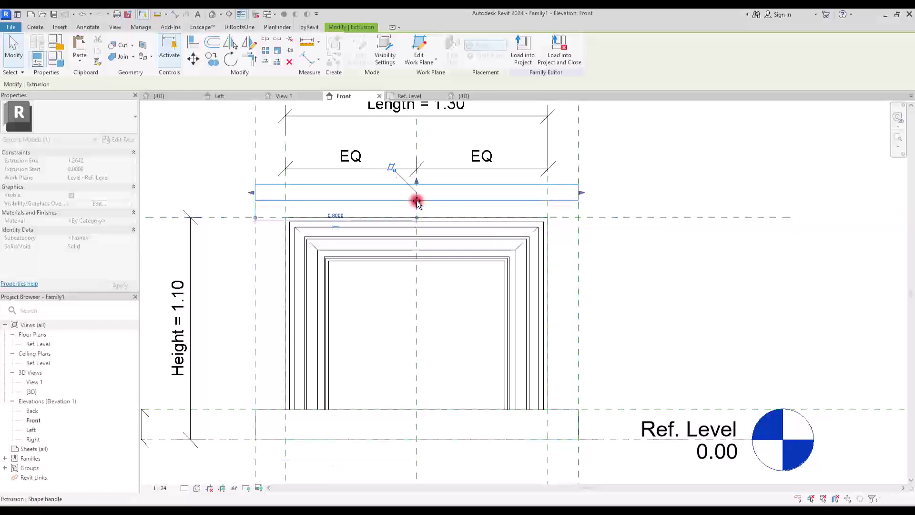
Draw a horizontal reference plane about 0.08 above the surround's top reference plane, just under the upper slab.
left_click(37, 42)
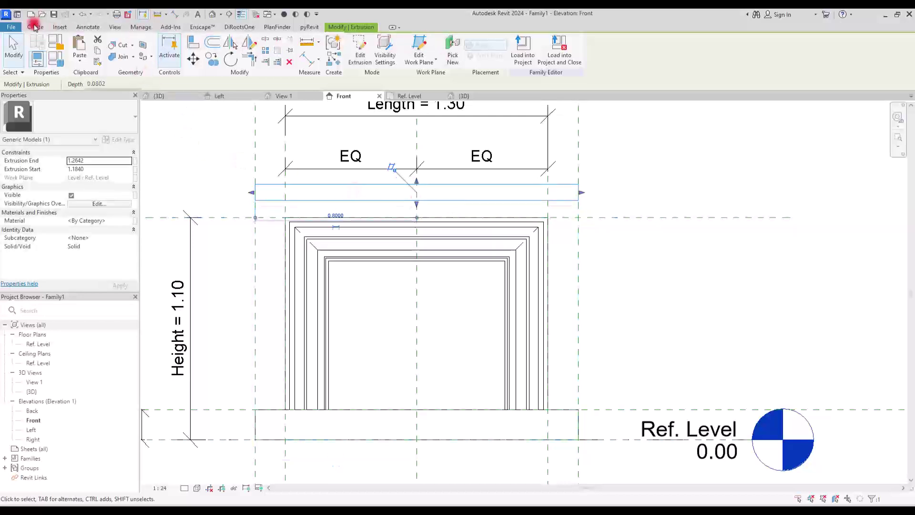
left_click(34, 26)
left_click(543, 42)
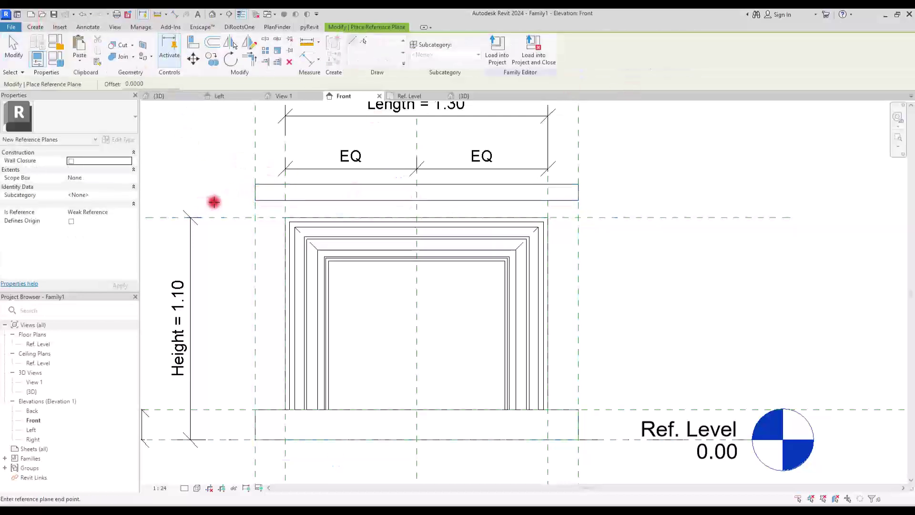
left_click(803, 202)
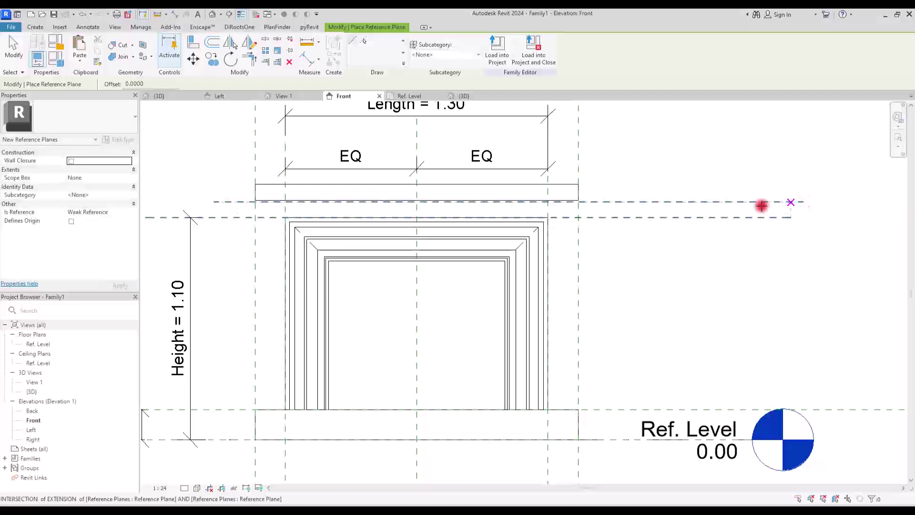
key("Escape")
left_click(62, 195)
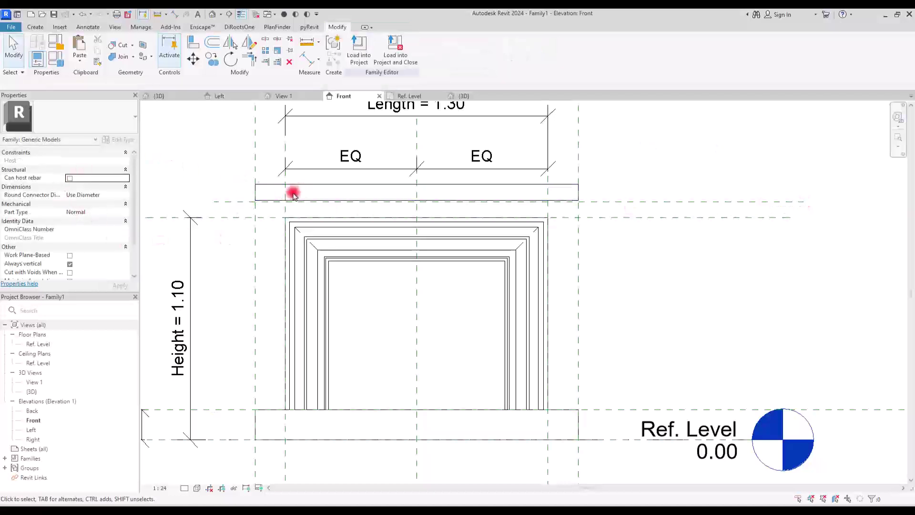
Add an aligned dimension between the new reference plane and the surround's top reference plane.
left_click(306, 59)
left_click(229, 200)
left_click(229, 218)
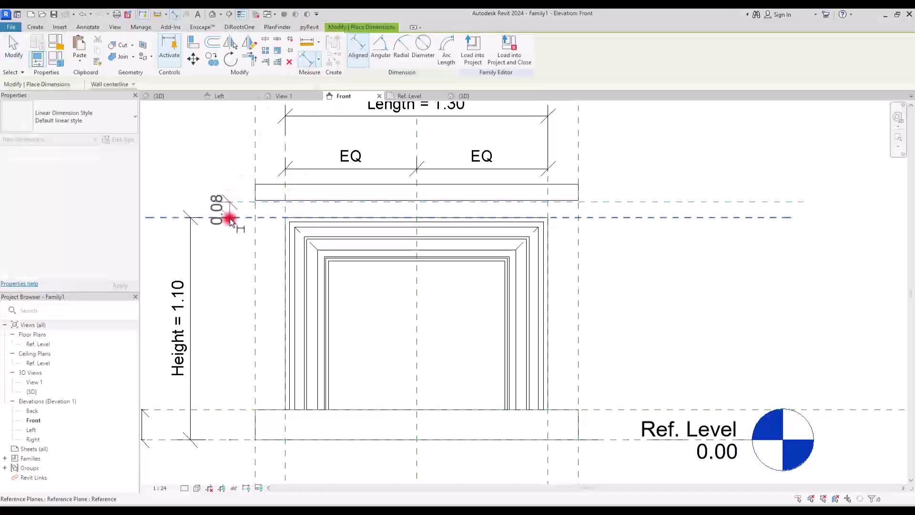
left_click(234, 255)
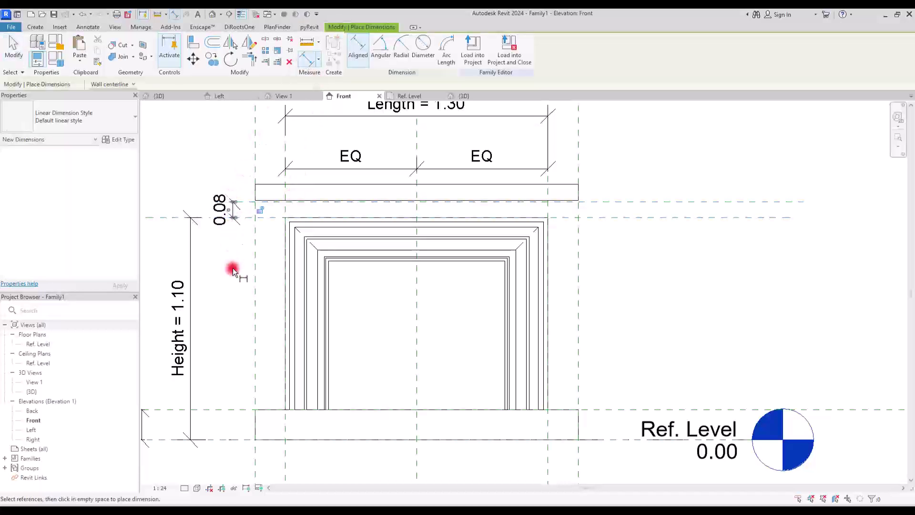
key("Escape")
Set the new reference plane's distance above the surround's top plane to 0.07 and lock that dimension.
left_click(232, 212)
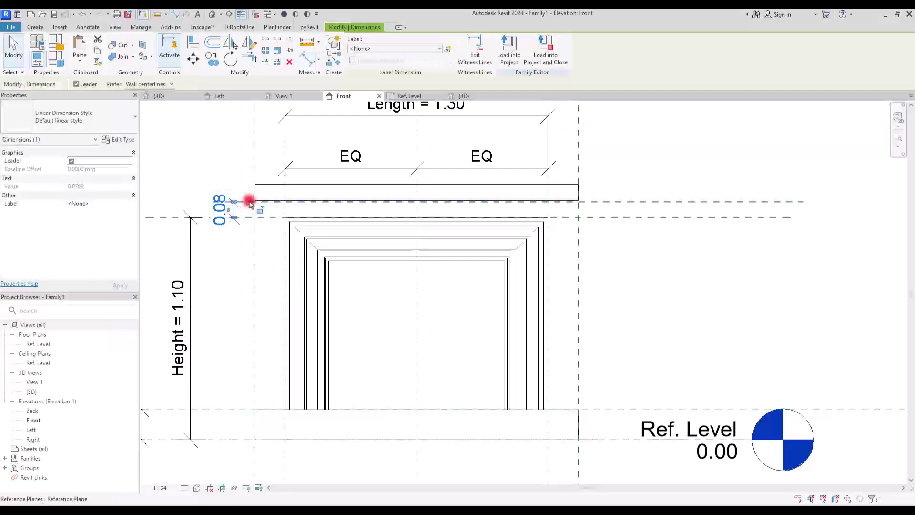
left_click(262, 201)
left_click(224, 210)
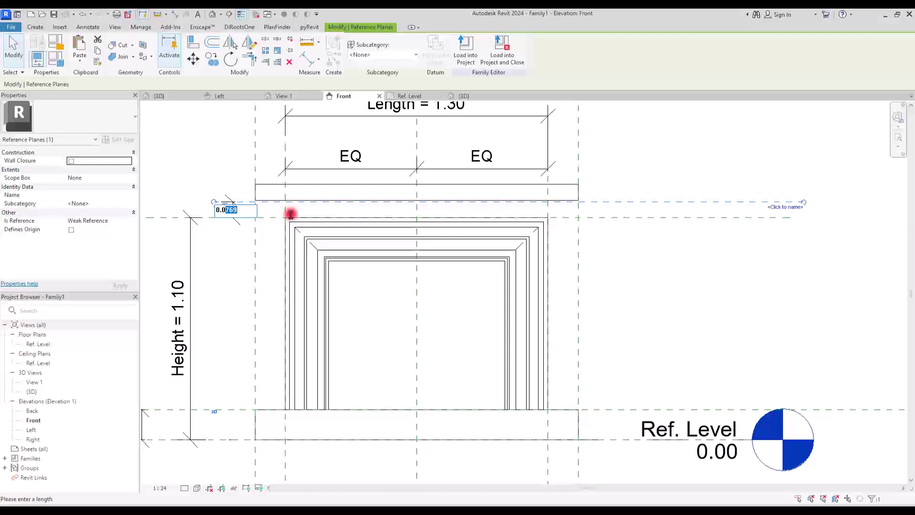
type("0.07")
key("Return")
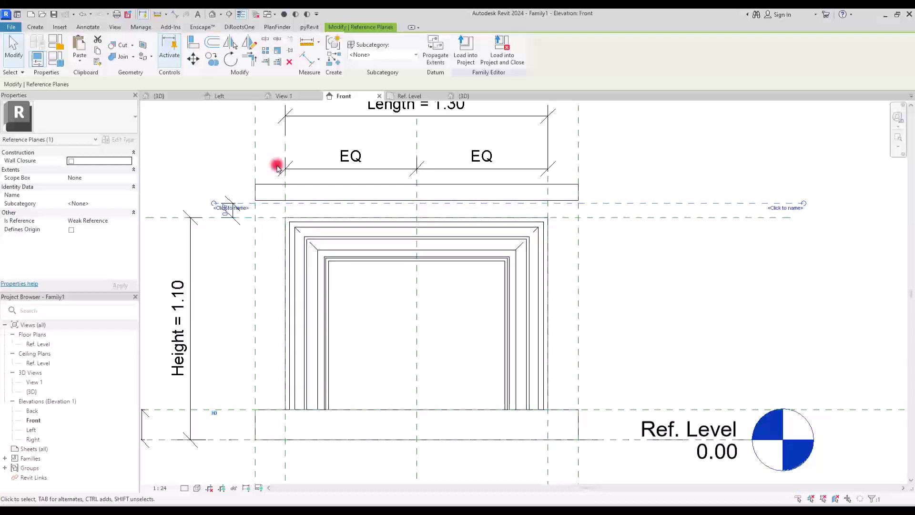
left_click(235, 156)
left_click(230, 208)
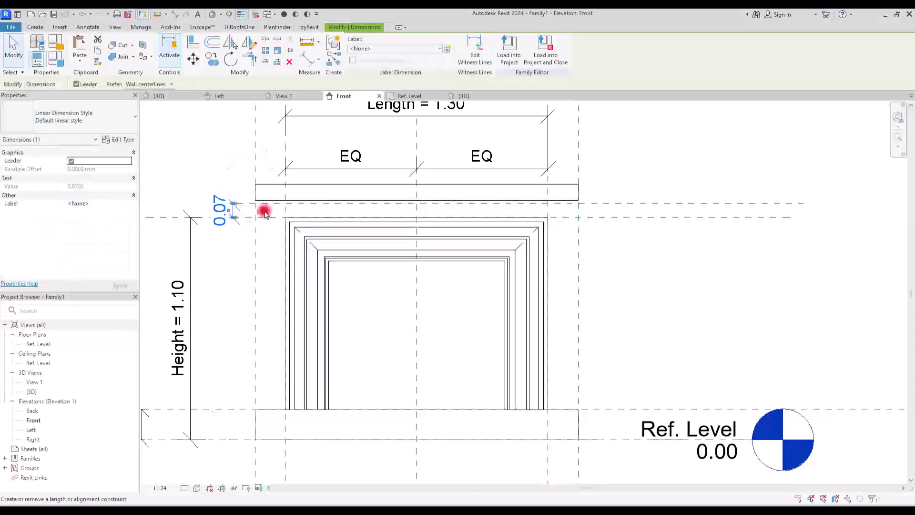
left_click(232, 166)
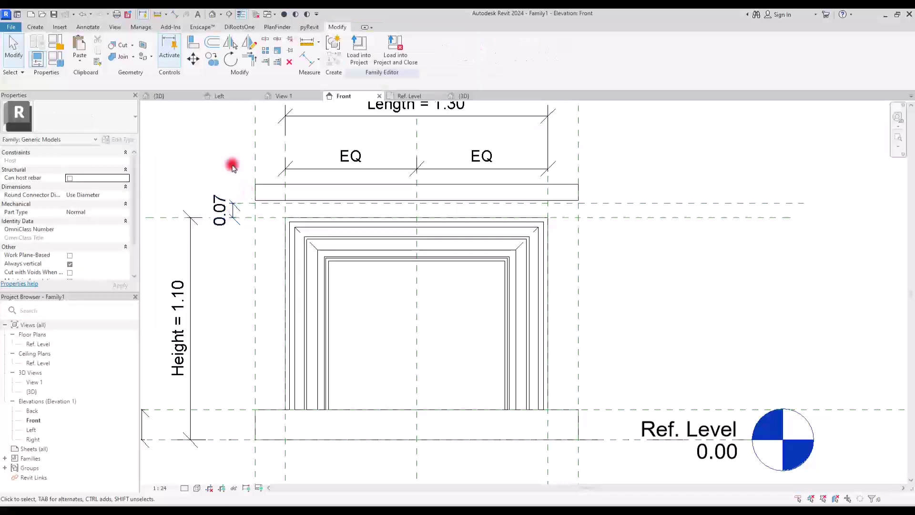
Align the slab's underside to the surround's top plane, and align and lock its top face to the new upper reference plane.
left_click(193, 41)
scroll(333, 171, "up", 2)
left_click(236, 242)
left_click(253, 217)
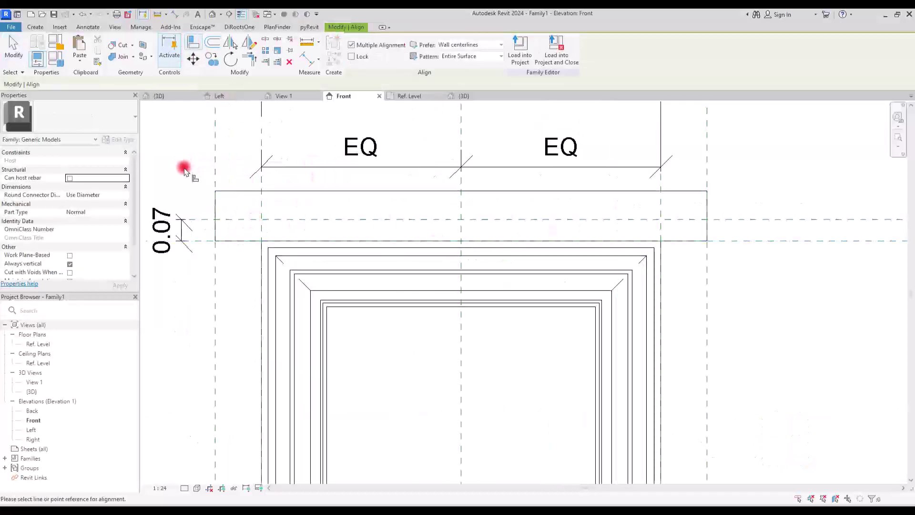
left_click(242, 218)
left_click(271, 191)
left_click(547, 206)
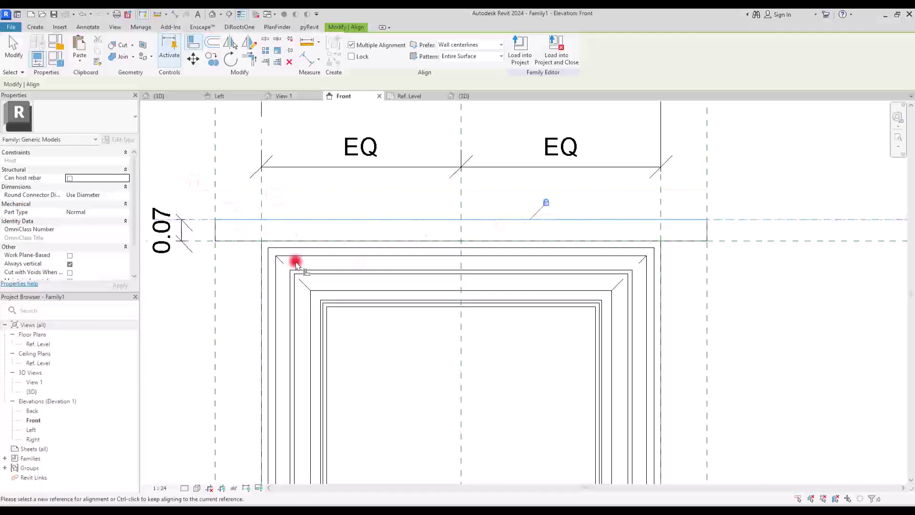
key("Escape")
key("Escape")
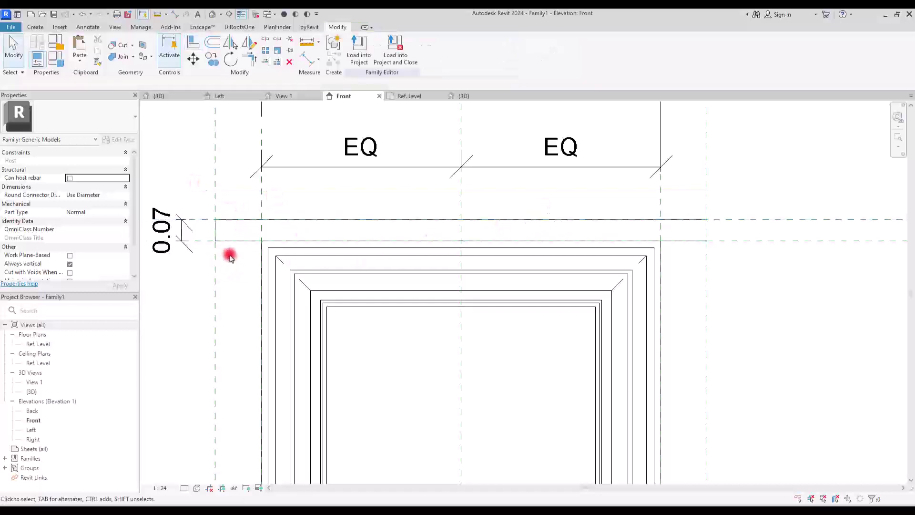
Pull the upper slab's left end in to the reference plane at the surround's left edge.
left_click(219, 230)
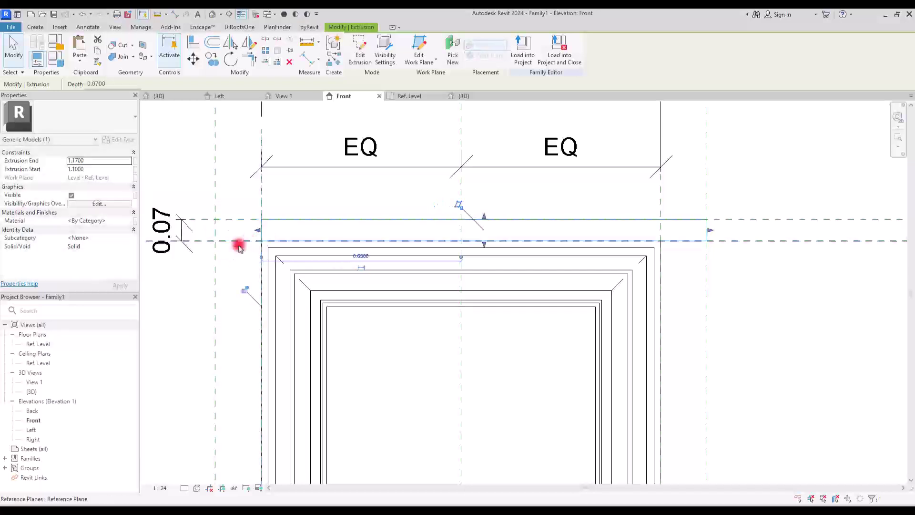
key("Escape")
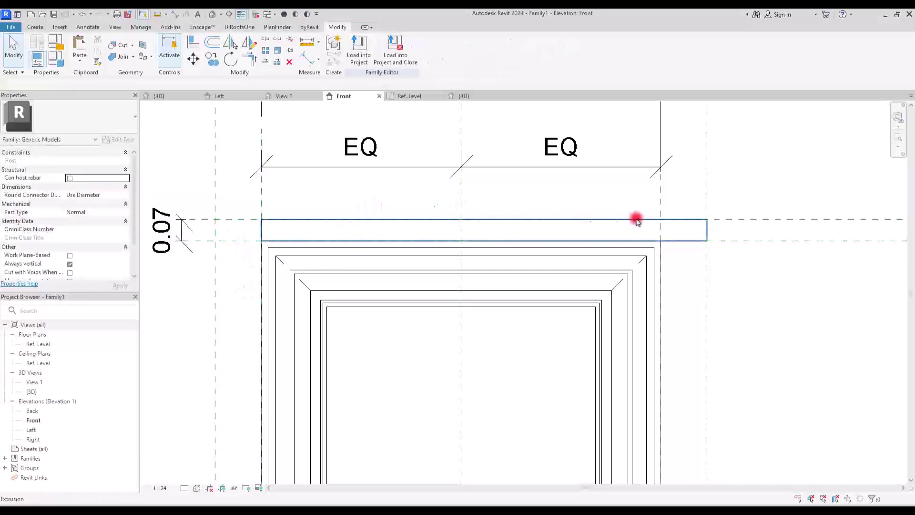
Pull the upper slab's right end in to the reference plane at the surround's right edge.
left_click(672, 223)
left_click_drag(711, 231, 661, 229)
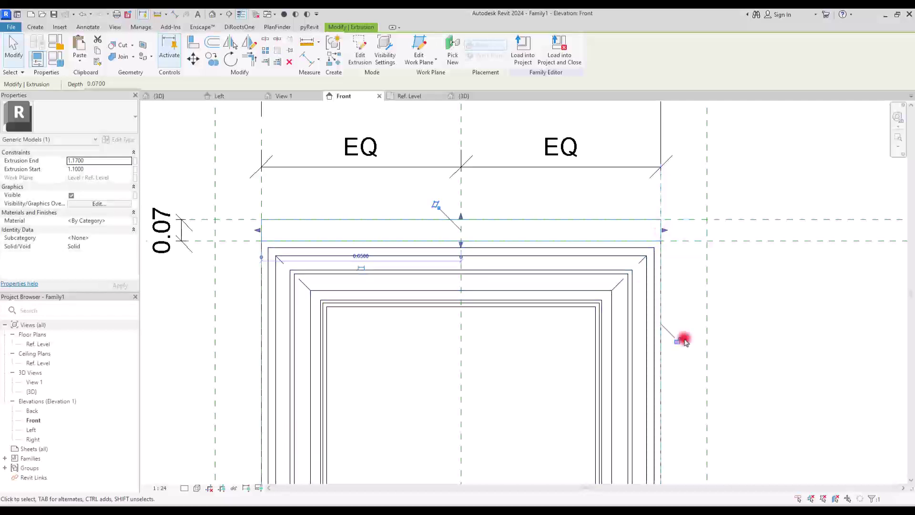
left_click(279, 174)
key("z")
key("f")
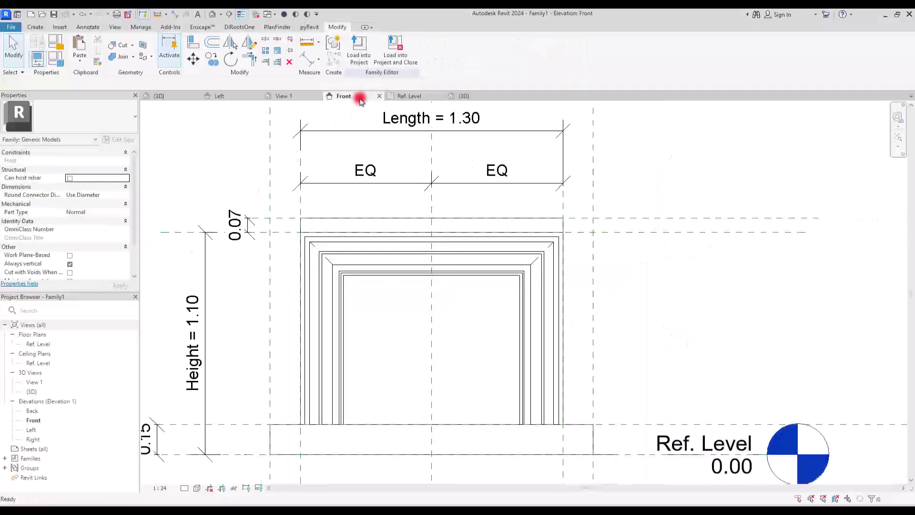
In the Left elevation, pull the upper slab's overhanging front face back to the outer face of the surround.
left_click(230, 96)
scroll(419, 173, "up", 4)
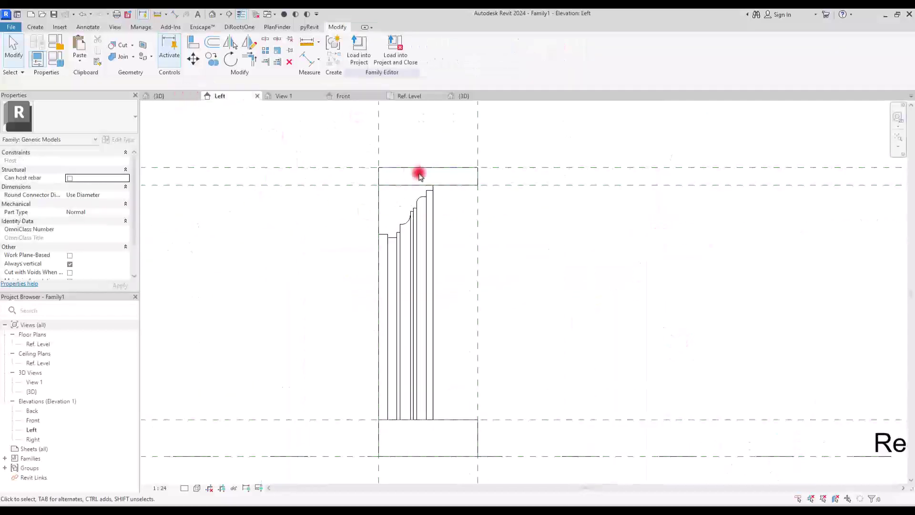
left_click(494, 180)
left_click_drag(496, 181, 437, 185)
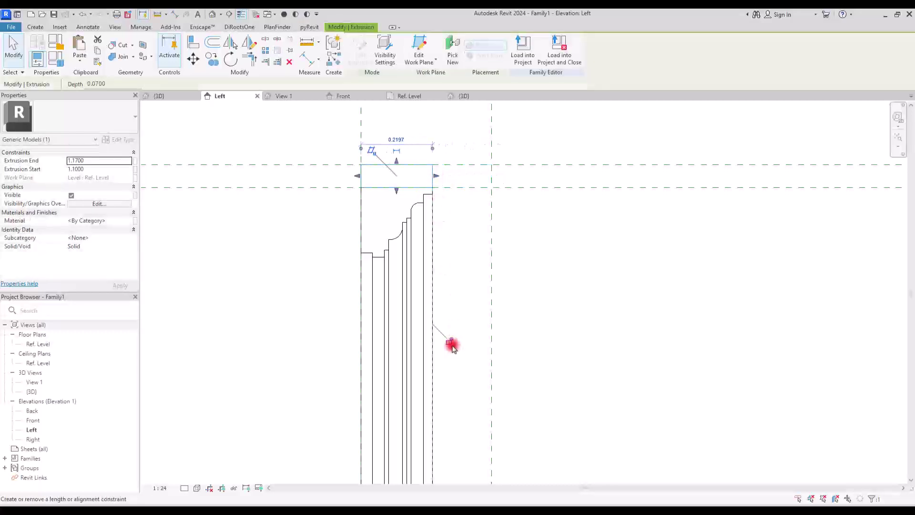
left_click(461, 262)
scroll(336, 252, "down", 2)
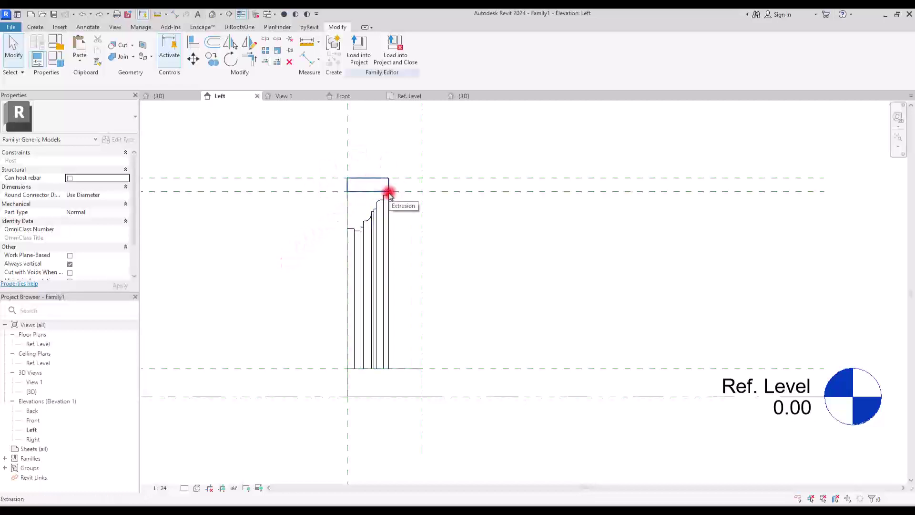
Name the reference plane at the surround's top, beneath the upper slab, A.
left_click(484, 191)
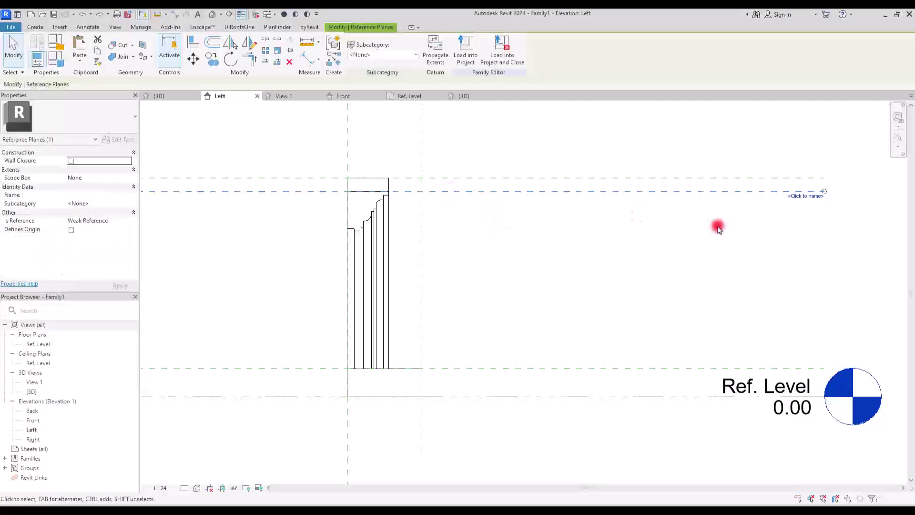
left_click(804, 198)
type("A")
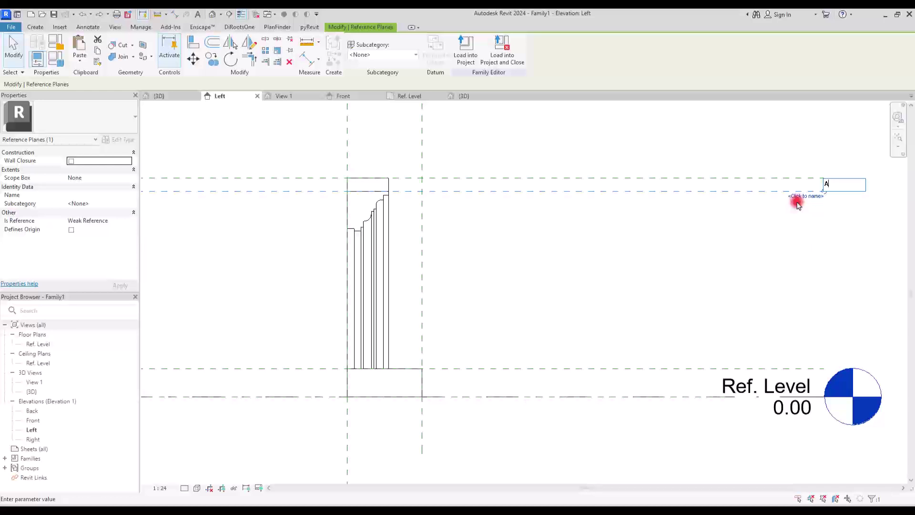
key("Return")
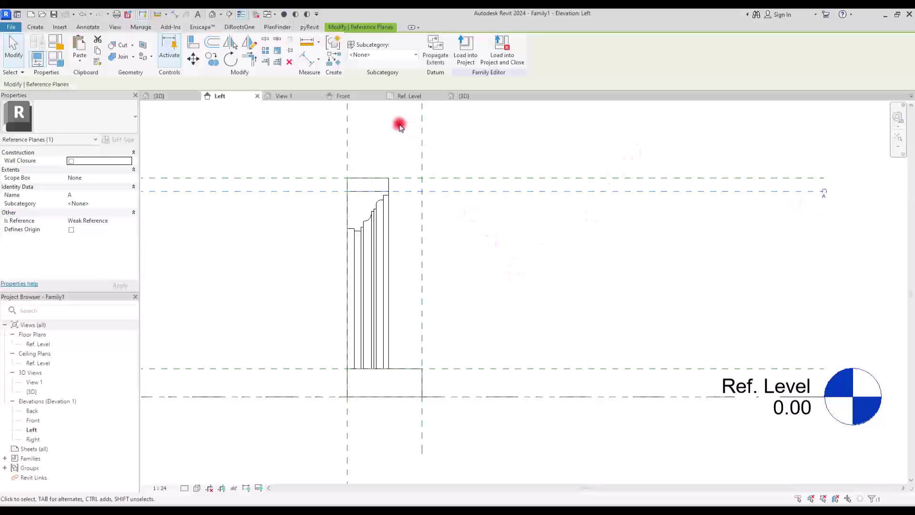
Start a sweep in the Ref. Level plan with Reference Plane : A as its work plane.
left_click(402, 96)
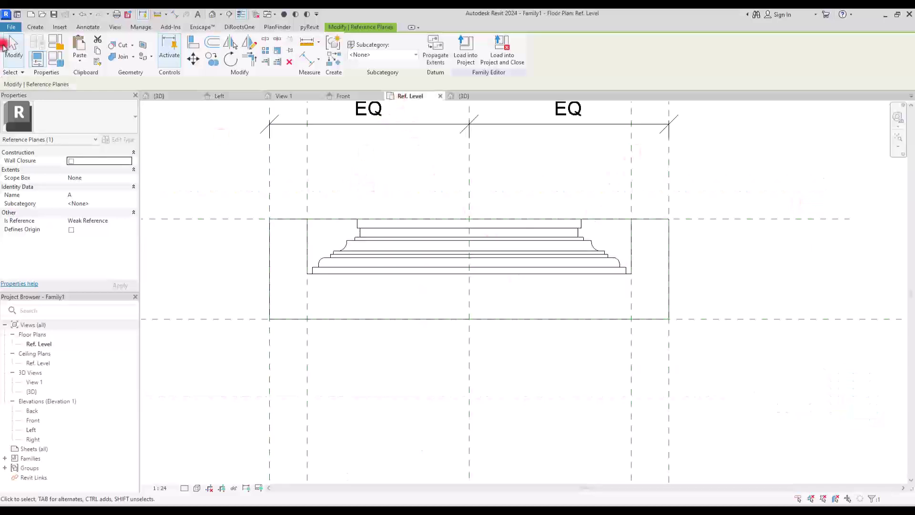
left_click(35, 27)
left_click(145, 49)
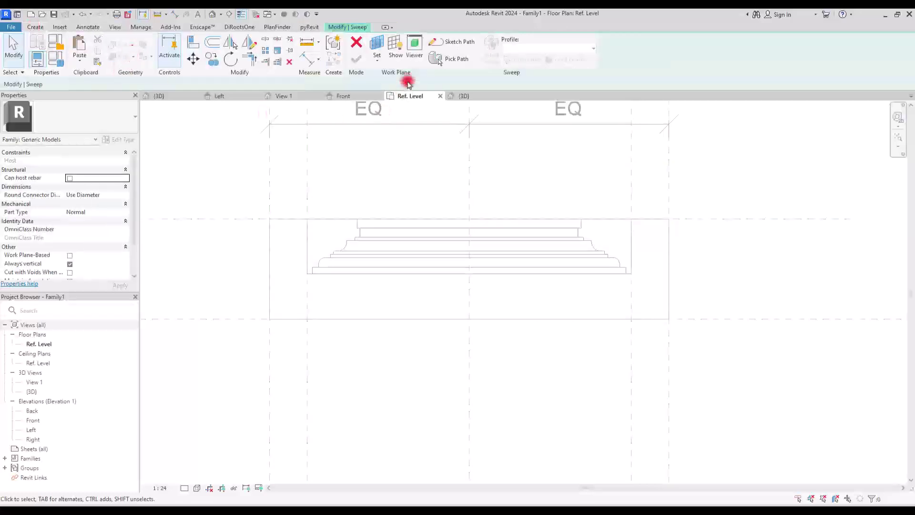
left_click(377, 59)
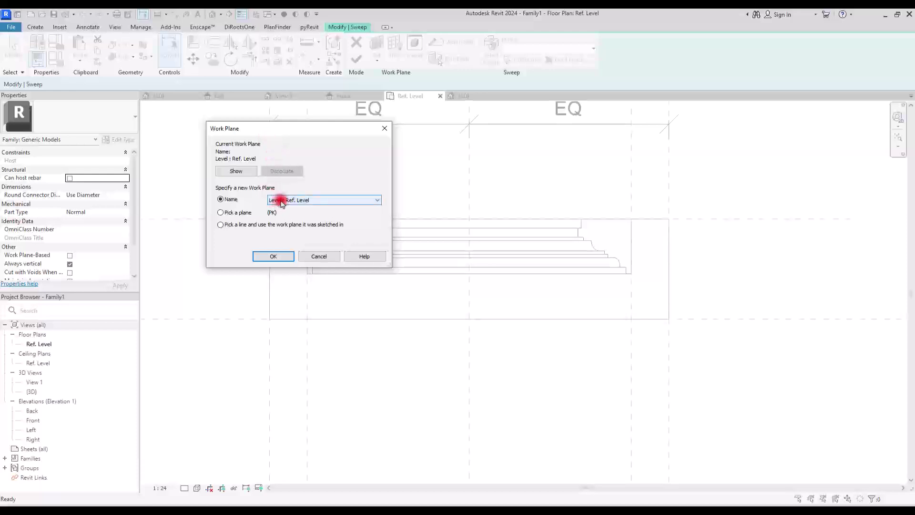
left_click(278, 199)
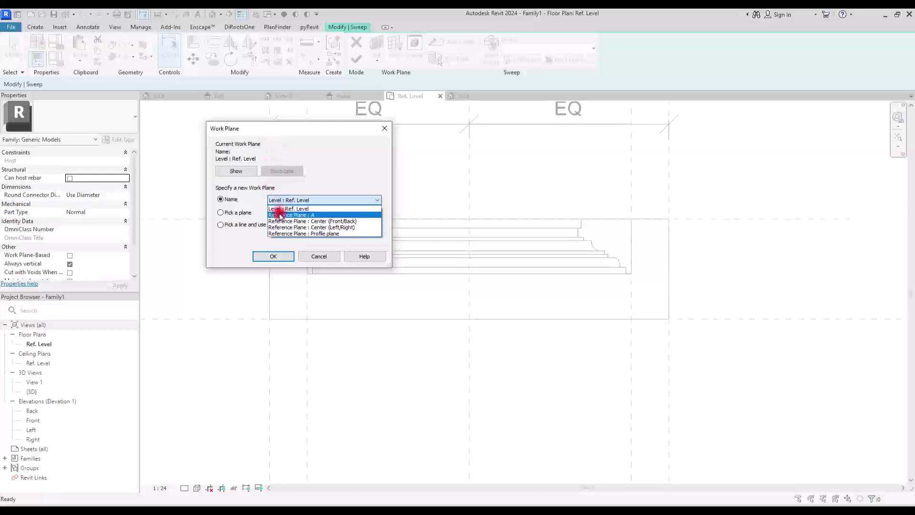
left_click(330, 174)
left_click(316, 196)
left_click(288, 215)
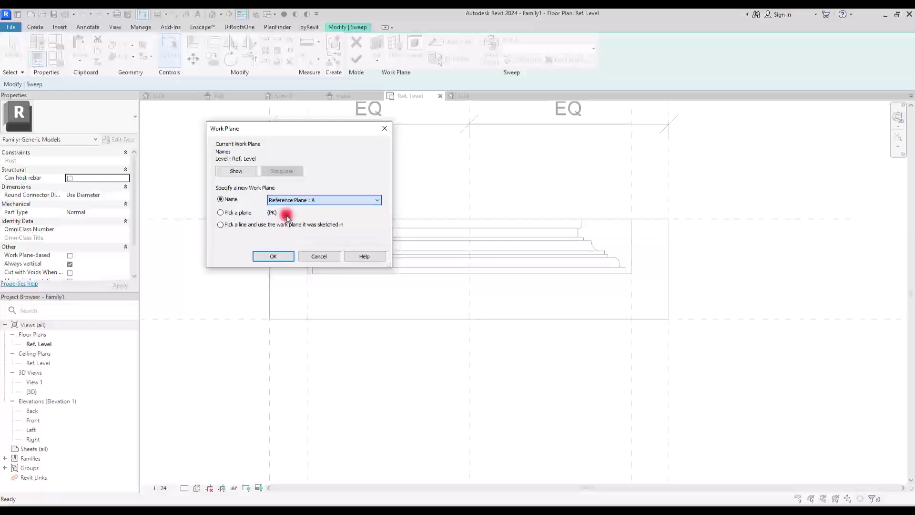
left_click(254, 260)
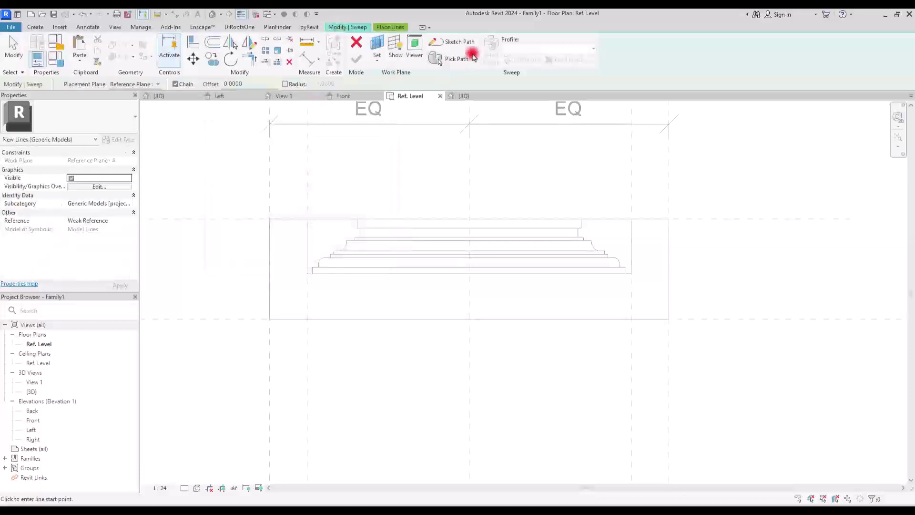
Sketch the sweep path as a rectangle around the upper slab's outline and lock all four sides.
left_click(446, 42)
left_click(383, 41)
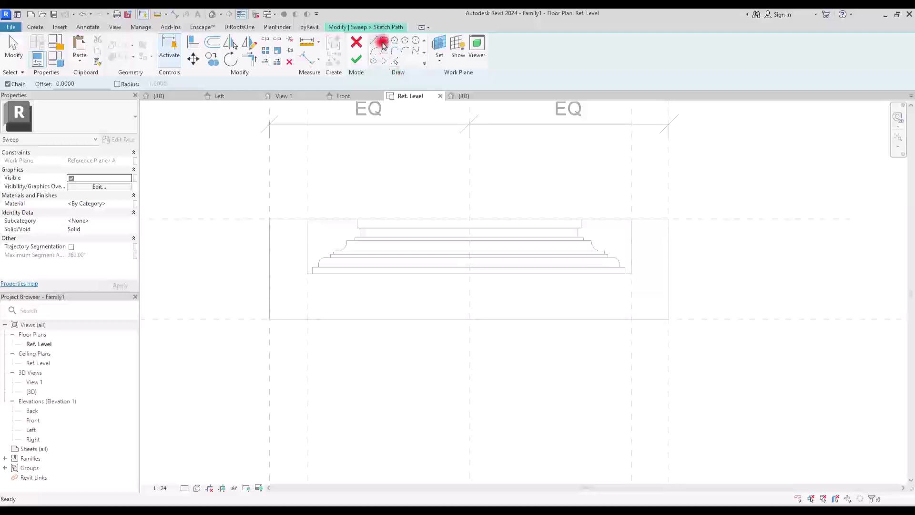
left_click(307, 219)
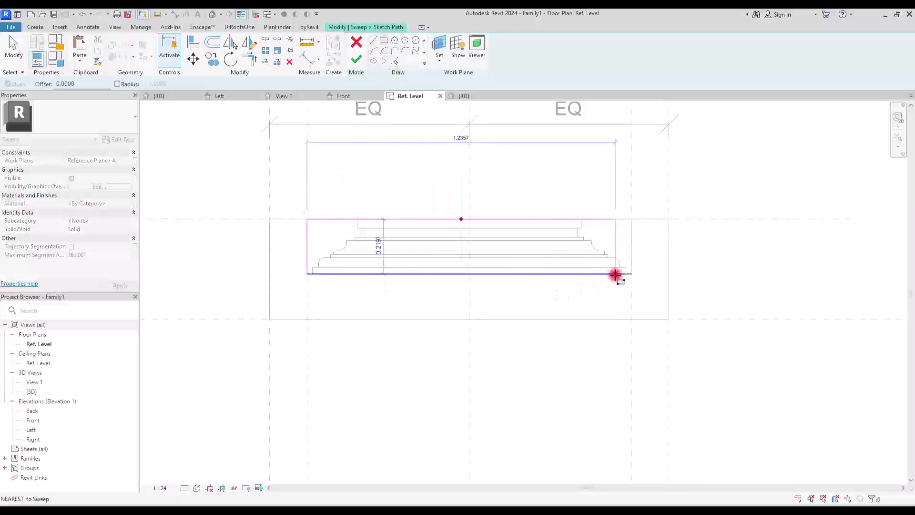
left_click(630, 273)
left_click(323, 259)
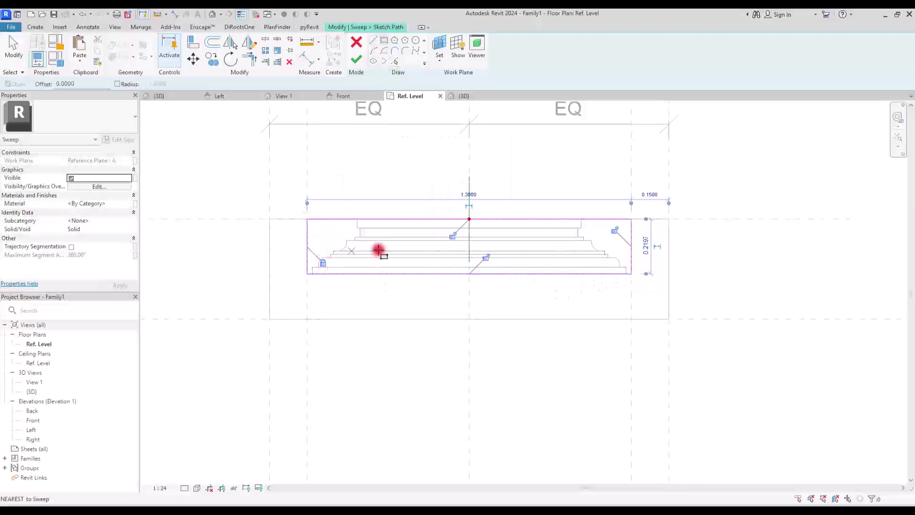
left_click(615, 231)
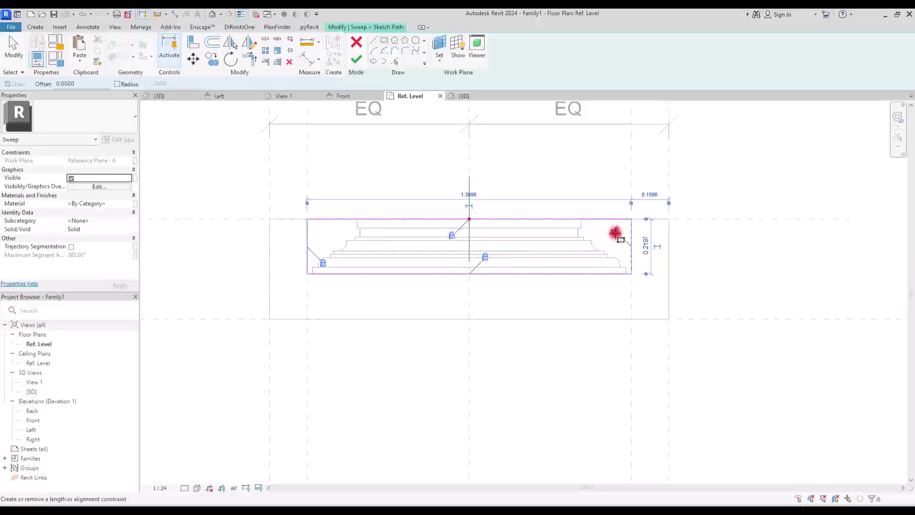
key("Escape")
key("Escape")
Delete the back line of the rectangular sweep path and finish the path sketch.
left_click(503, 219)
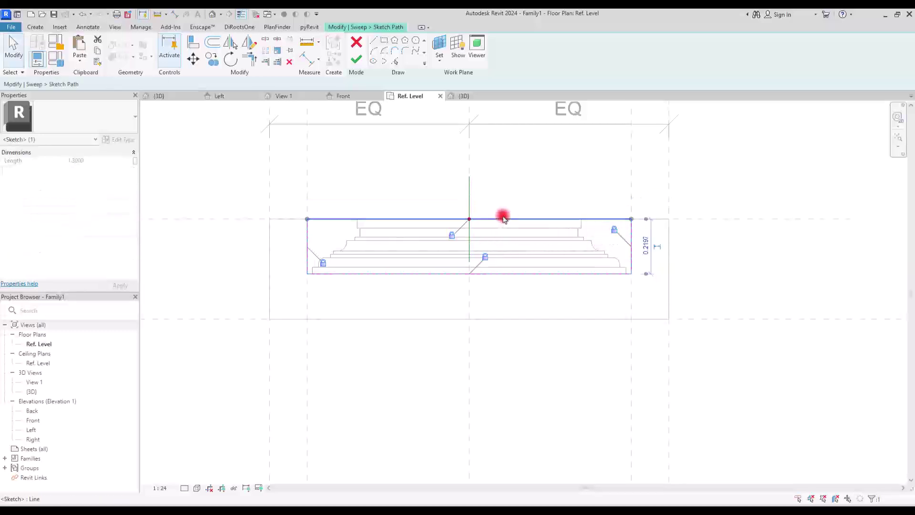
key("Escape")
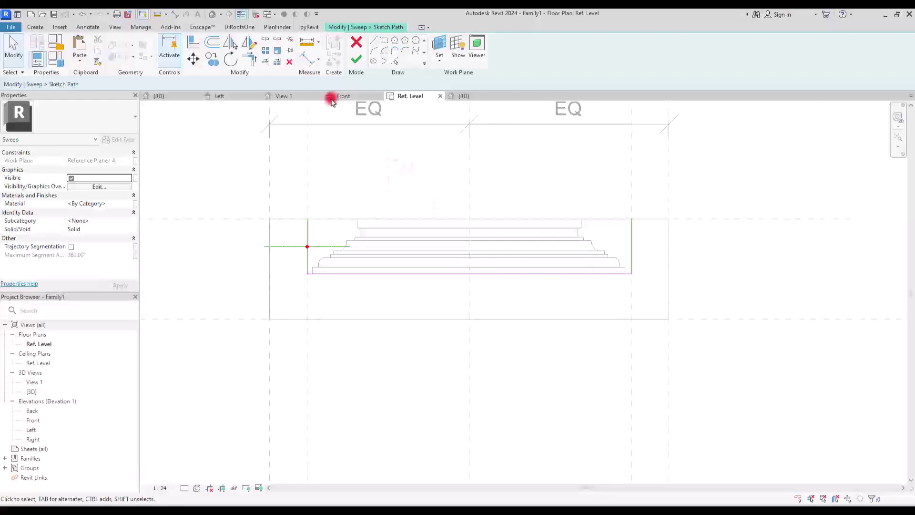
left_click(355, 60)
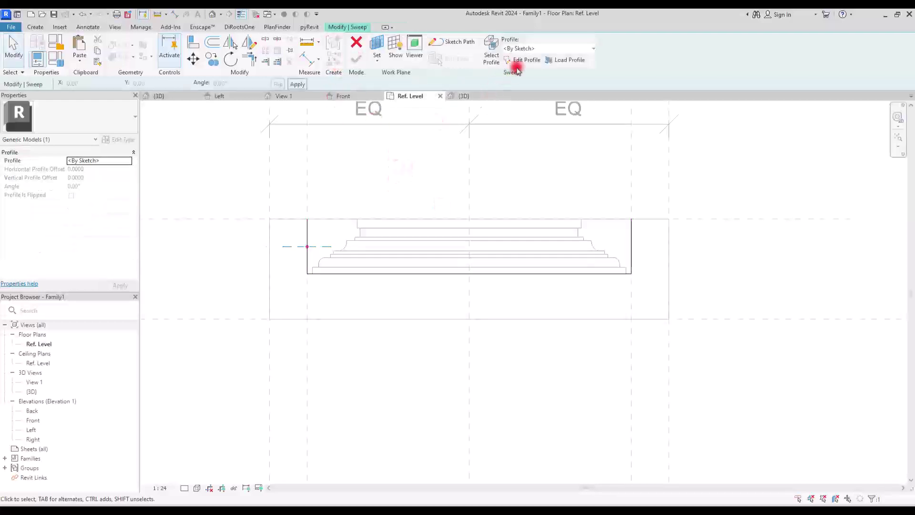
In the Front elevation, sketch a stepped two-tier sweep profile about 0.05 high outward from the slab's lower left corner, with the wider tier above.
left_click(523, 61)
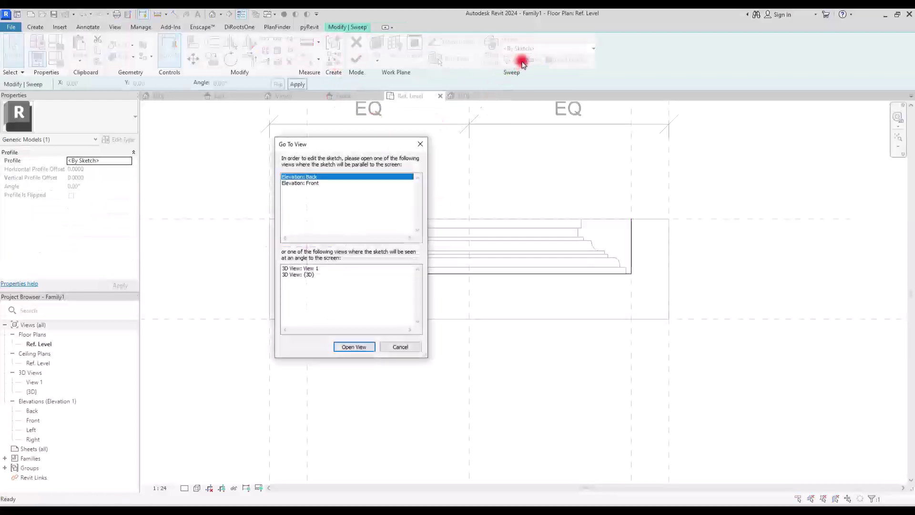
double_click(300, 183)
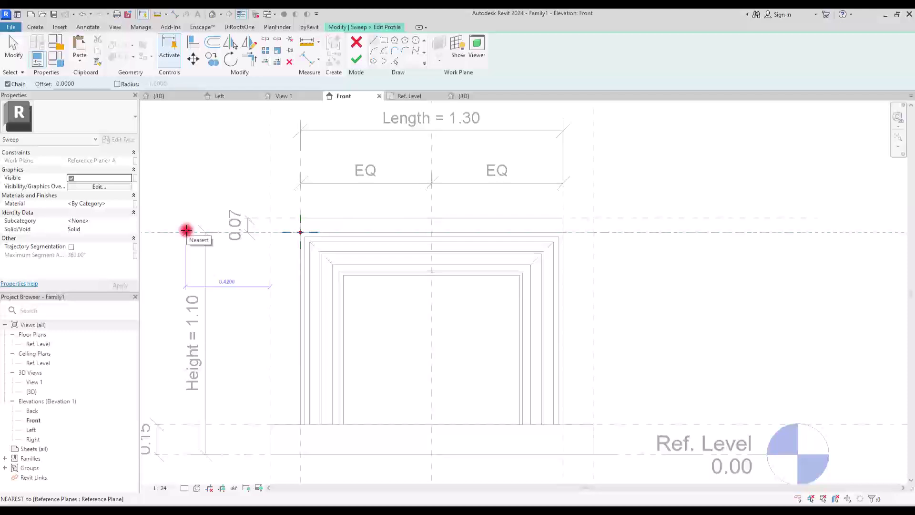
scroll(272, 230, "up", 4)
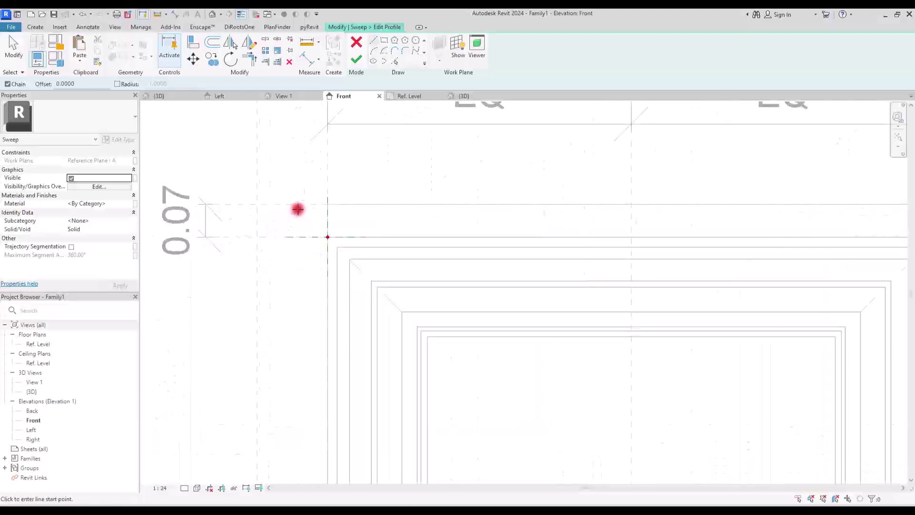
left_click(383, 43)
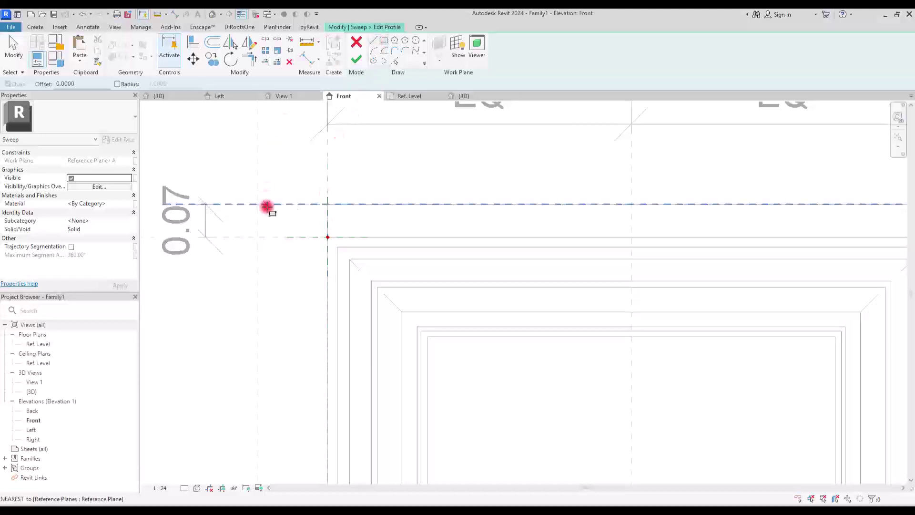
scroll(288, 244, "up", 5)
left_click(374, 42)
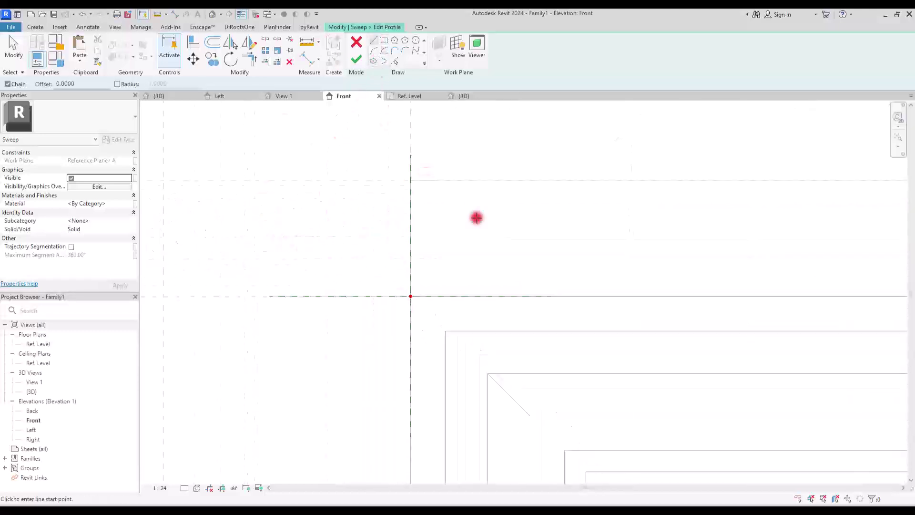
scroll(476, 217, "down", 3)
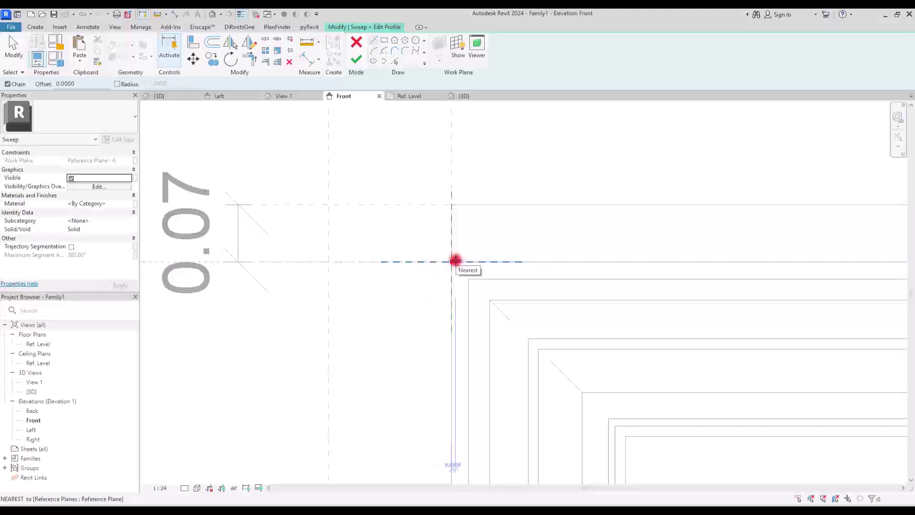
scroll(423, 241, "up", 3)
left_click(384, 50)
left_click(506, 280)
left_click(603, 280)
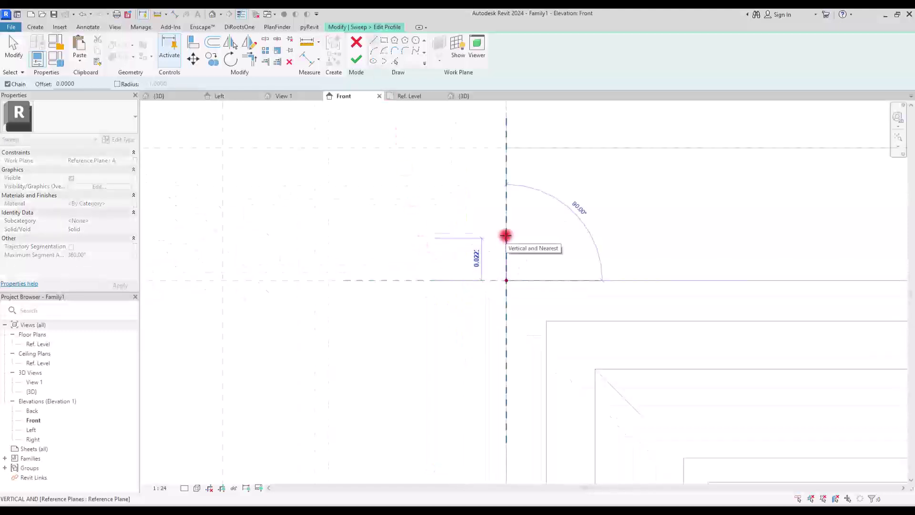
left_click(504, 186)
left_click(393, 186)
left_click(392, 233)
left_click(448, 233)
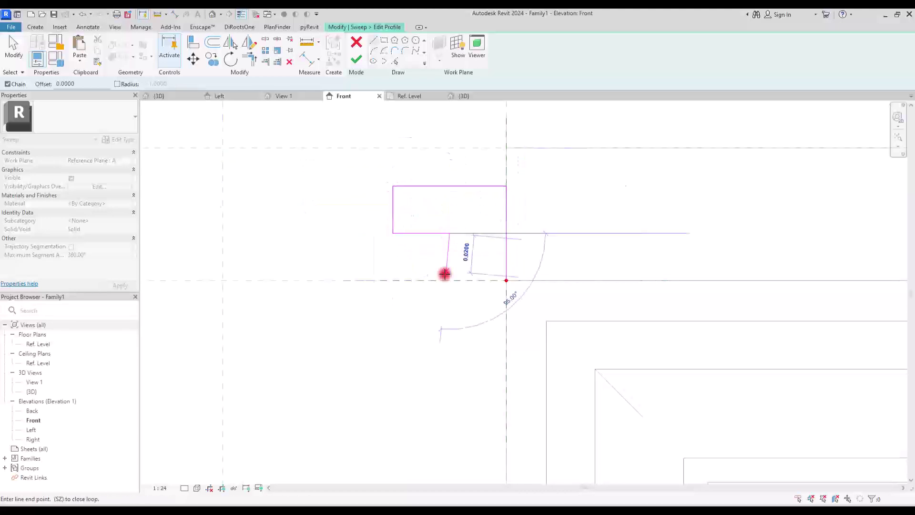
left_click(449, 280)
left_click(506, 280)
Fillet the profile's upper outer corner and lower outer corner with arcs, and finish the profile and the sweep.
left_click(405, 50)
left_click(392, 205)
left_click(419, 186)
left_click(403, 196)
left_click(449, 264)
left_click(477, 280)
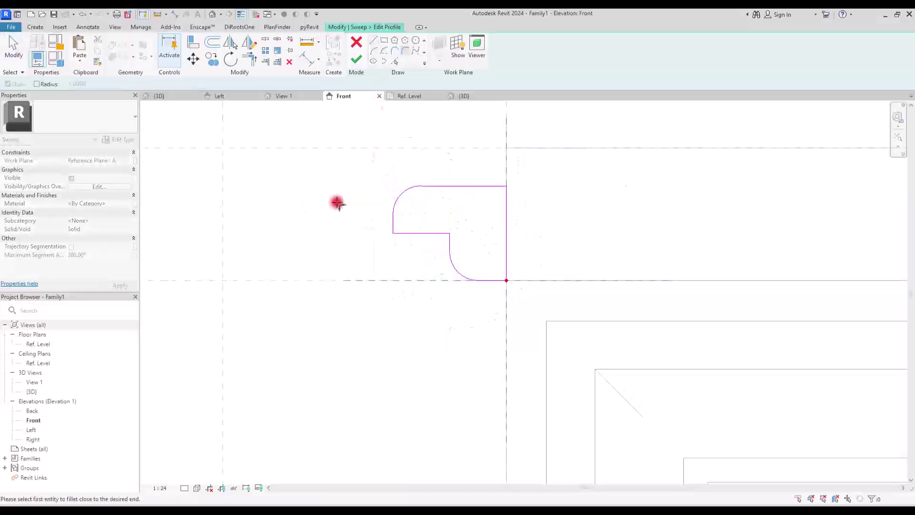
left_click(356, 59)
left_click(356, 59)
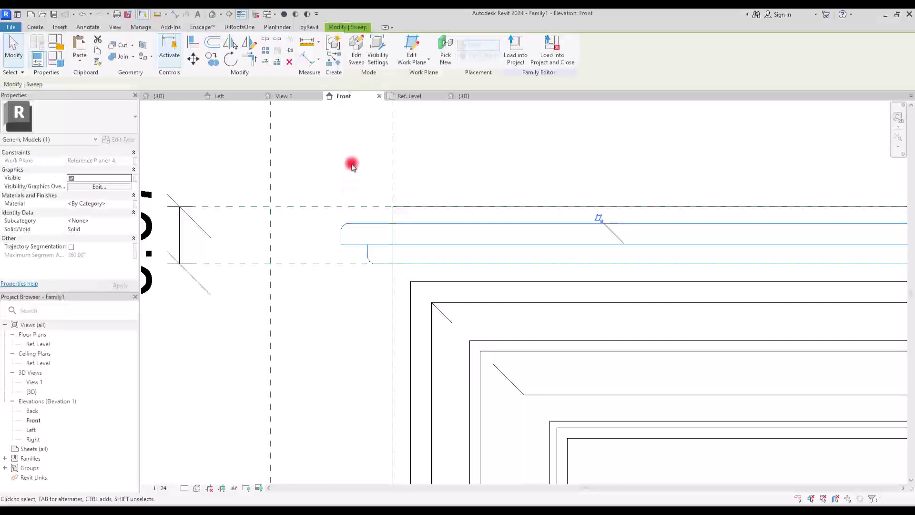
Set the distance between the upper slab's top and bottom reference planes to 0.05.
scroll(427, 196, "down", 2)
scroll(245, 198, "up", 2)
left_click(245, 198)
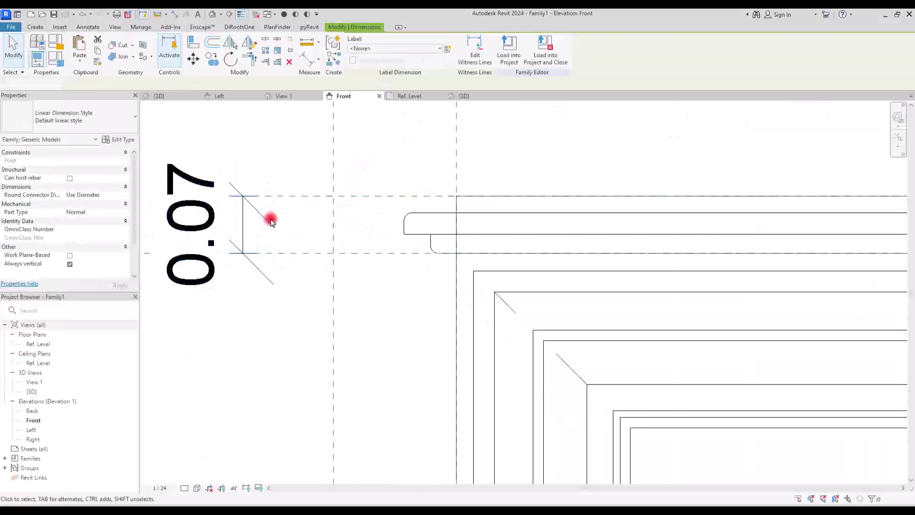
left_click(225, 221)
left_click(226, 223)
type("0.05")
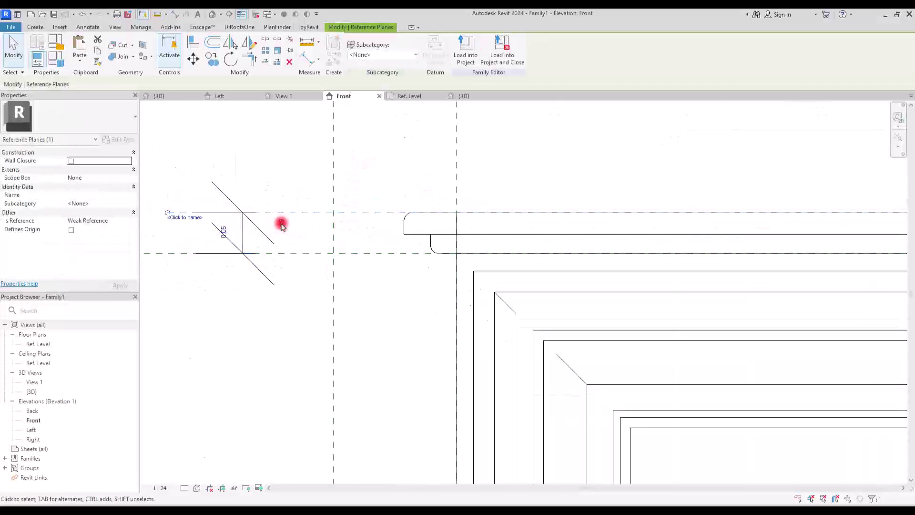
key("Return")
Label the 0.05 slab thickness dimension with a new type family parameter named Top Board TH, grouped under Dimensions.
left_click(447, 50)
left_click(376, 266)
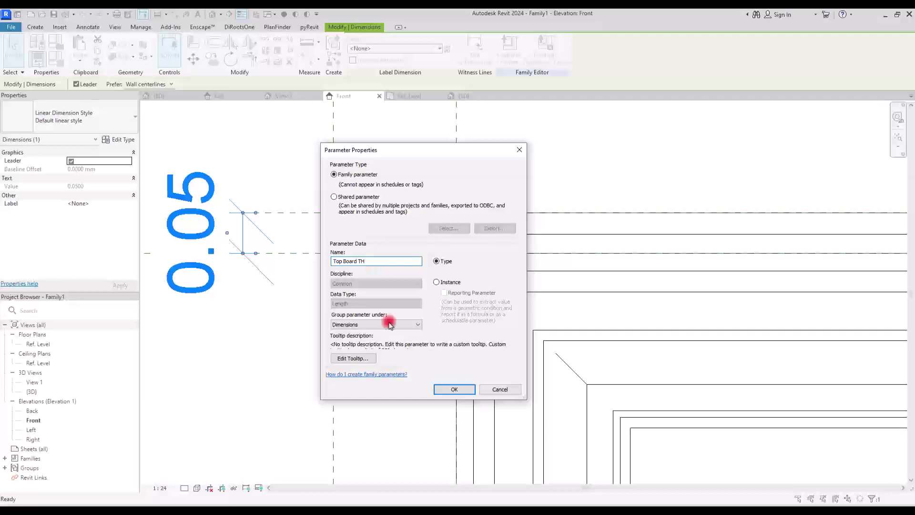
left_click(455, 388)
left_click(333, 262)
scroll(333, 248, "down", 3)
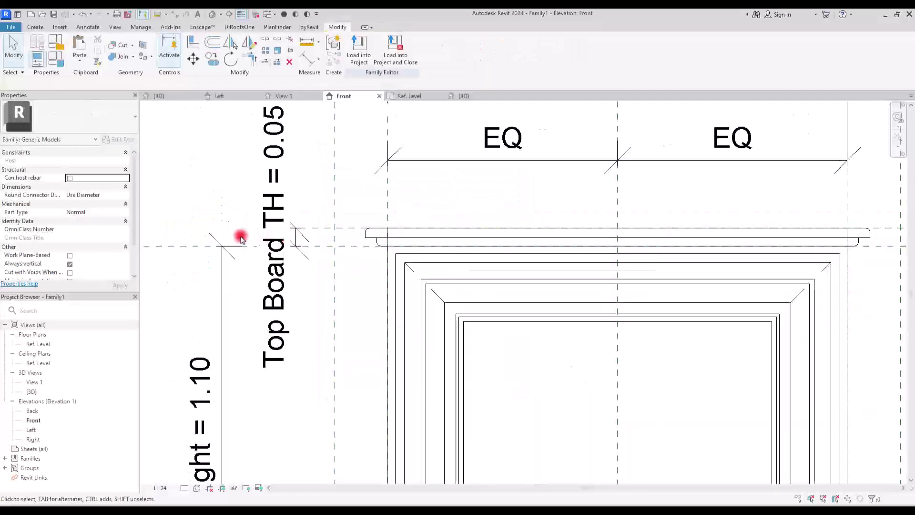
Draw a horizontal reference plane behind the fireplace in the Ref. Level plan, spanning the full width of the base.
scroll(240, 239, "down", 2)
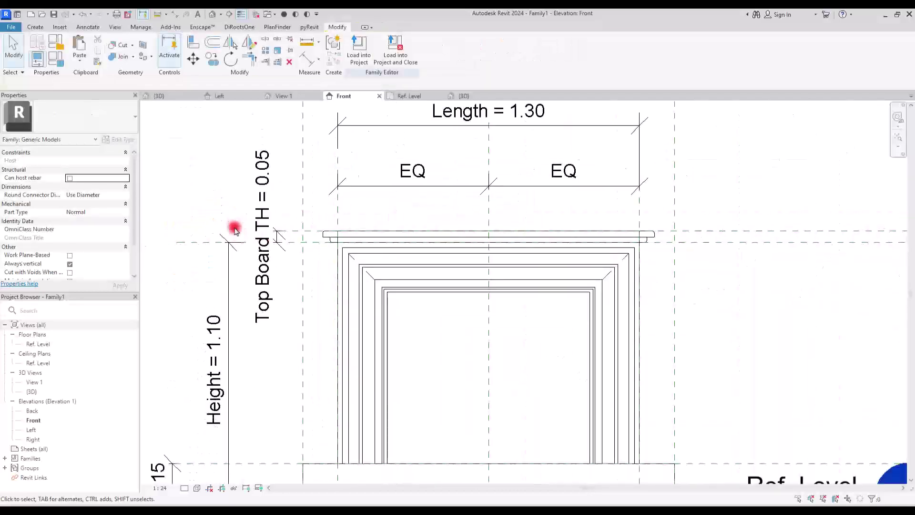
left_click(462, 94)
middle_click_drag(477, 275, 292, 196, "shift")
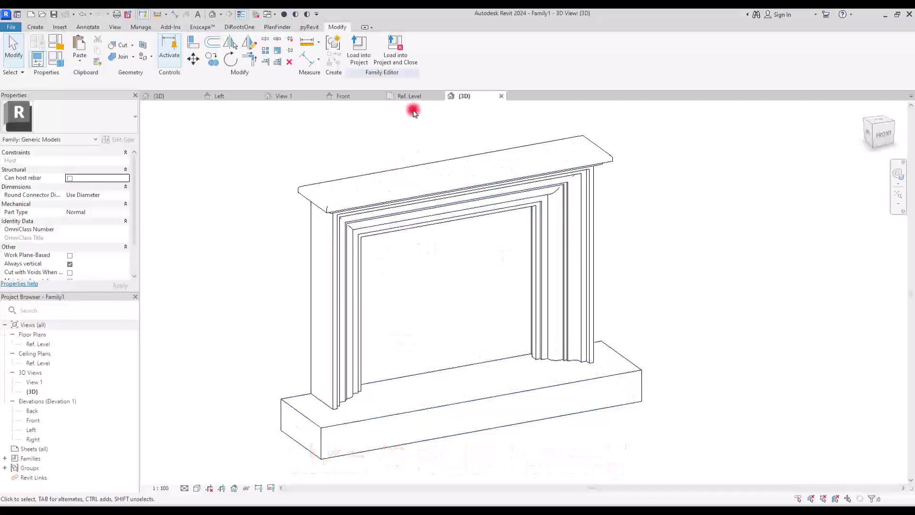
left_click(404, 96)
scroll(425, 237, "down", 3)
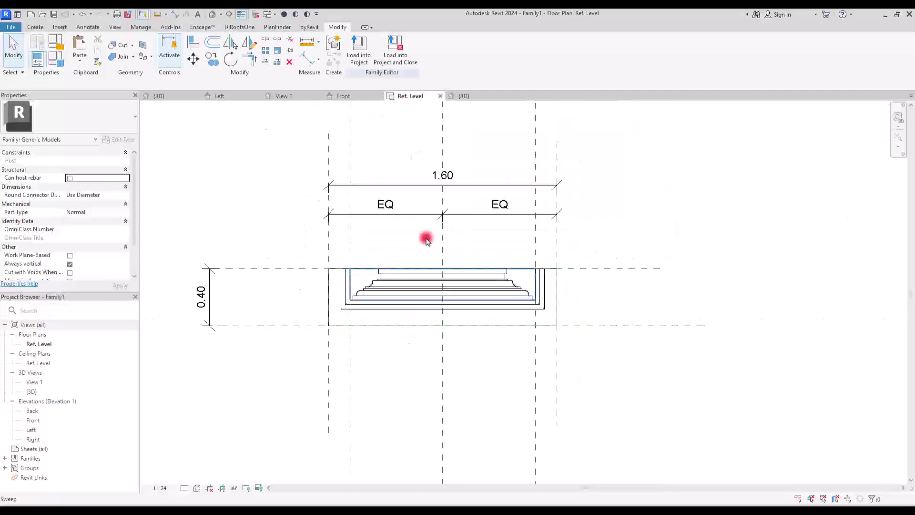
left_click(37, 28)
left_click(639, 68)
left_click(230, 296)
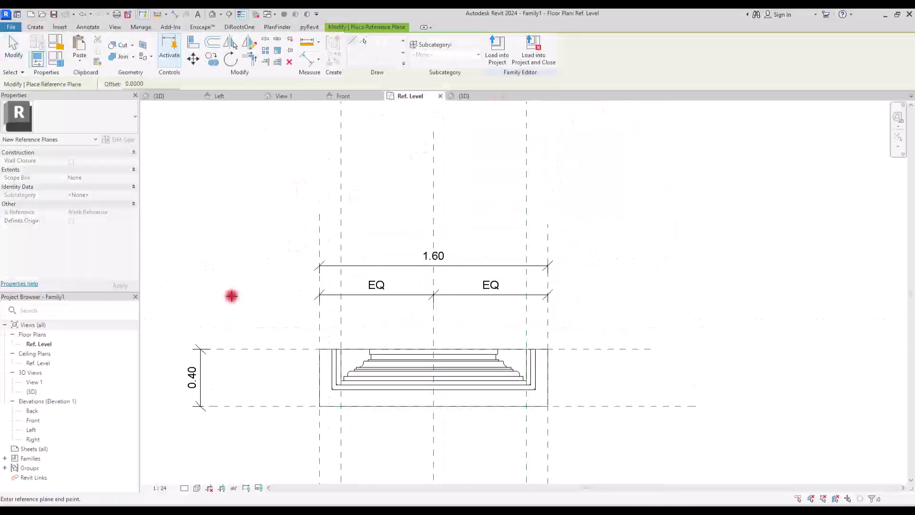
left_click(648, 295)
key("Escape")
Move the 1.60 and EQ dimensions farther back so they clear the new reference plane.
left_click(449, 289)
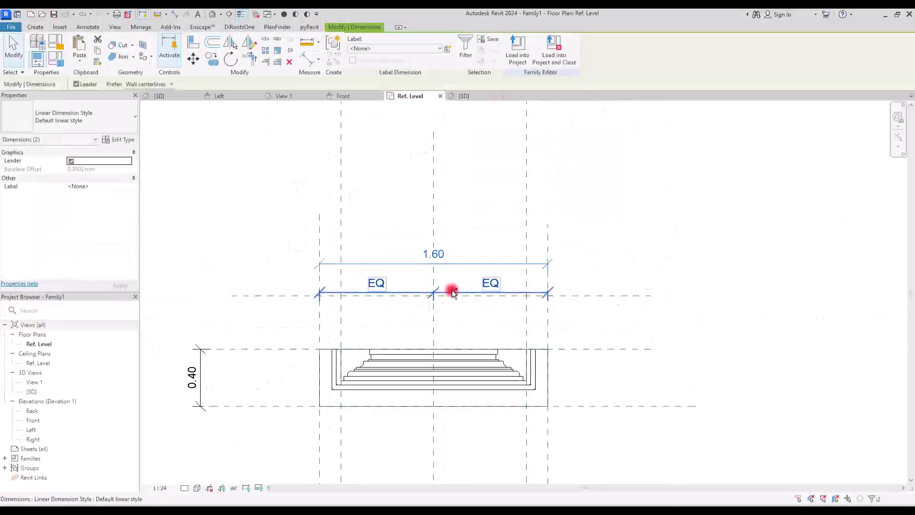
key("Up")
key("Up")
key("Up")
key("Up")
key("Up")
key("Up")
key("Up")
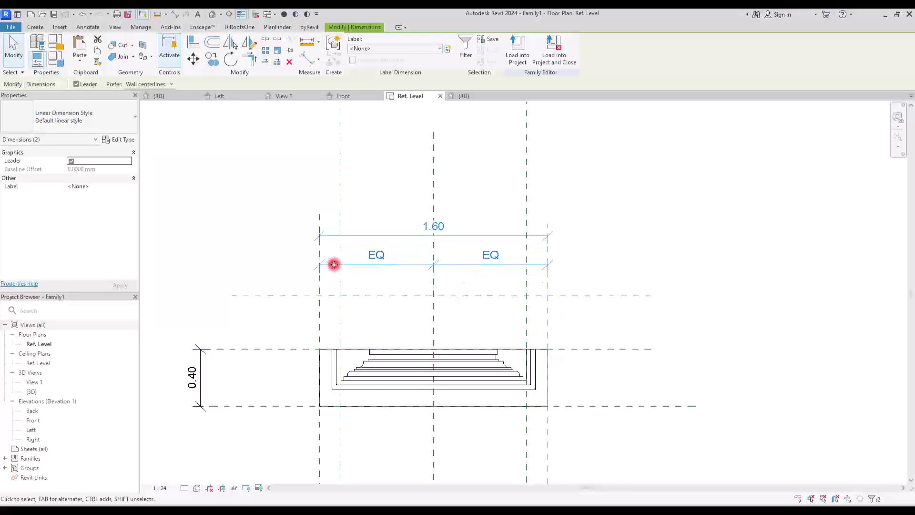
Set the new reference plane 0.4 from the fireplace's back plane and name it B.
left_click(261, 296)
left_click(312, 322)
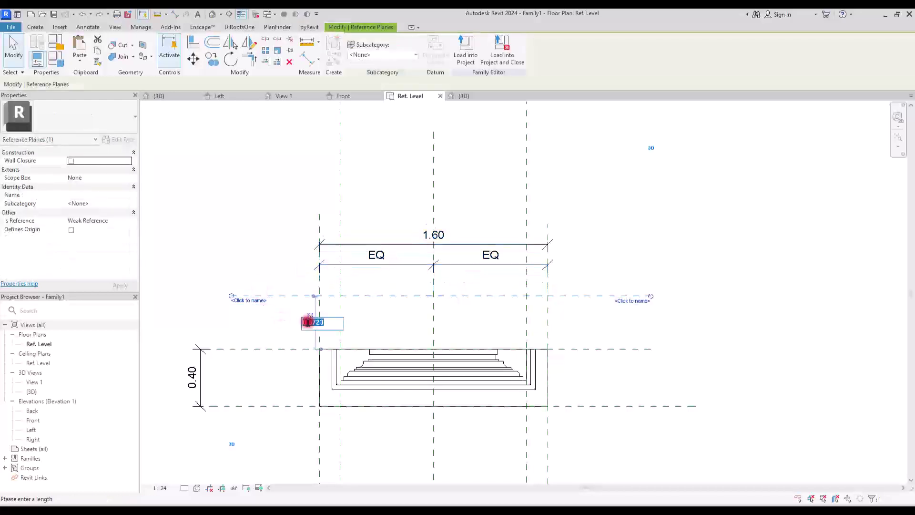
type("0.4")
key("Return")
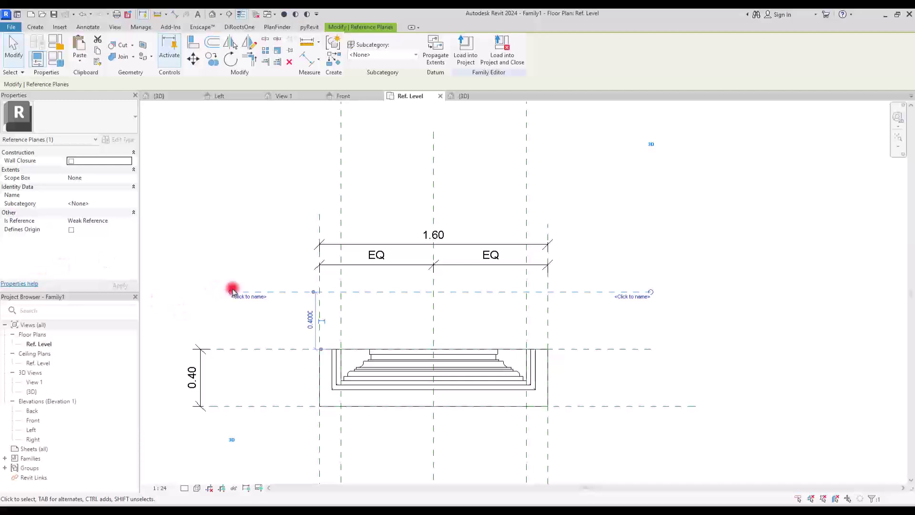
left_click(245, 297)
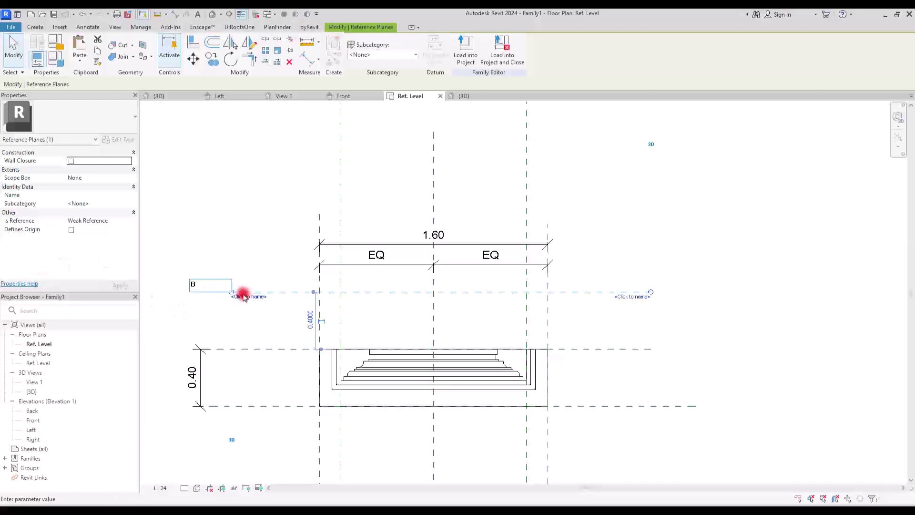
type("B")
key("Return")
left_click(246, 215)
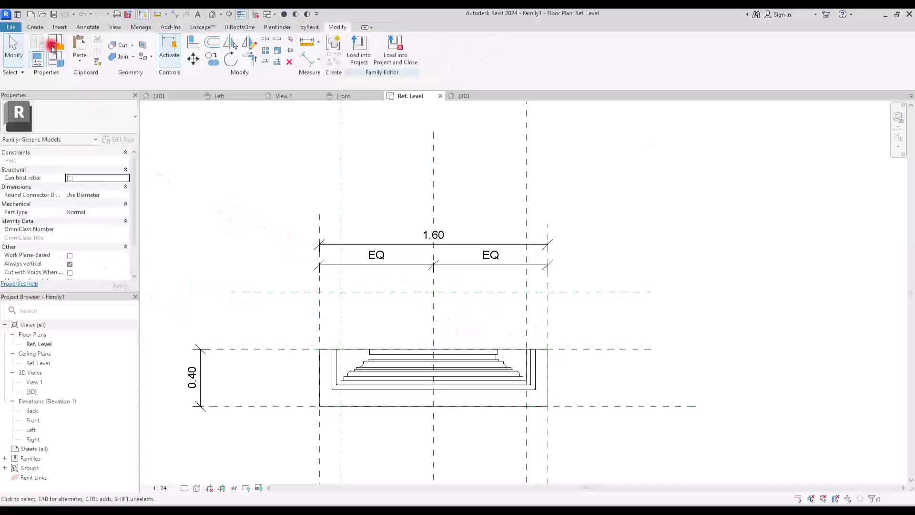
Start a swept blend and sketch a straight path along the centre plane from the fireplace's back plane to plane B.
left_click(36, 27)
left_click(167, 57)
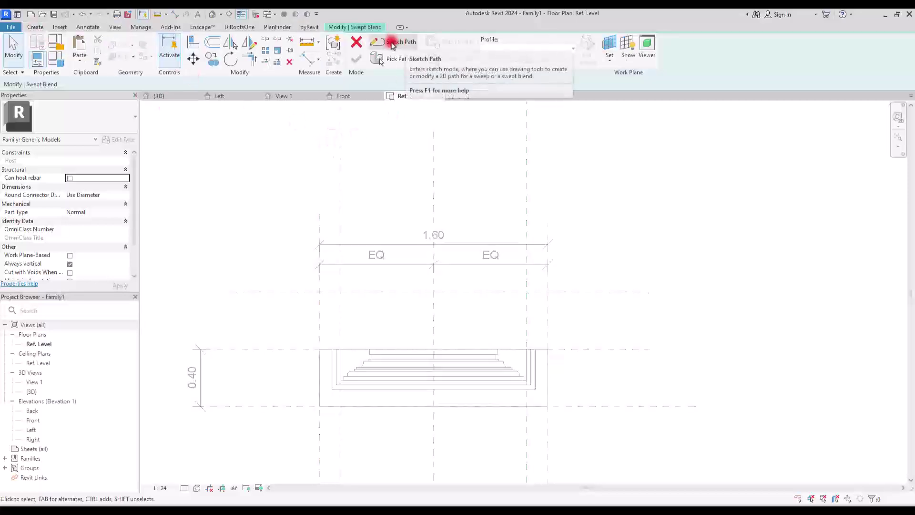
left_click(397, 42)
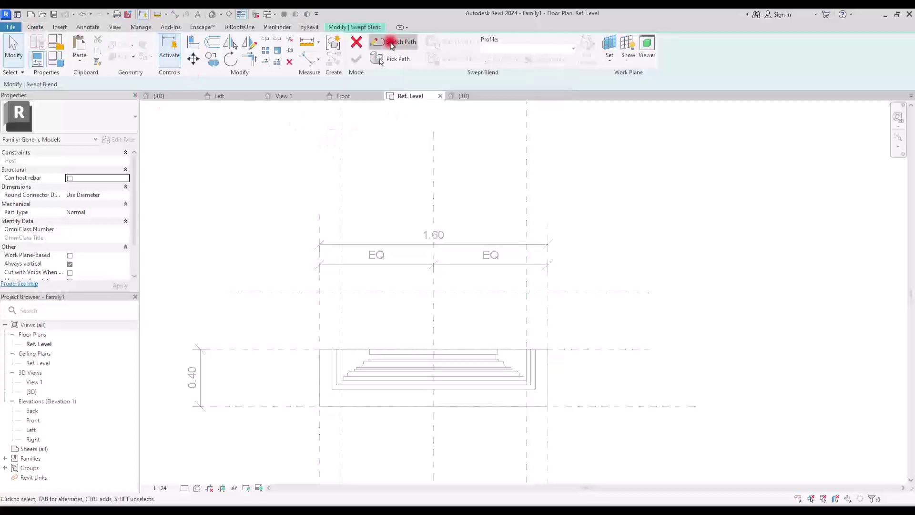
left_click(434, 348)
left_click(433, 291)
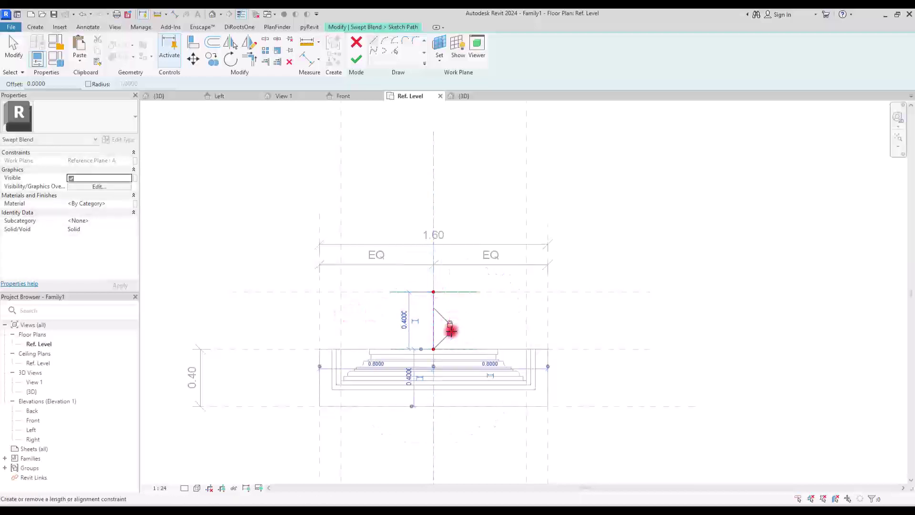
key("Escape")
key("Escape")
Align the path's rear endpoint with reference plane B and finish the path.
left_click(193, 45)
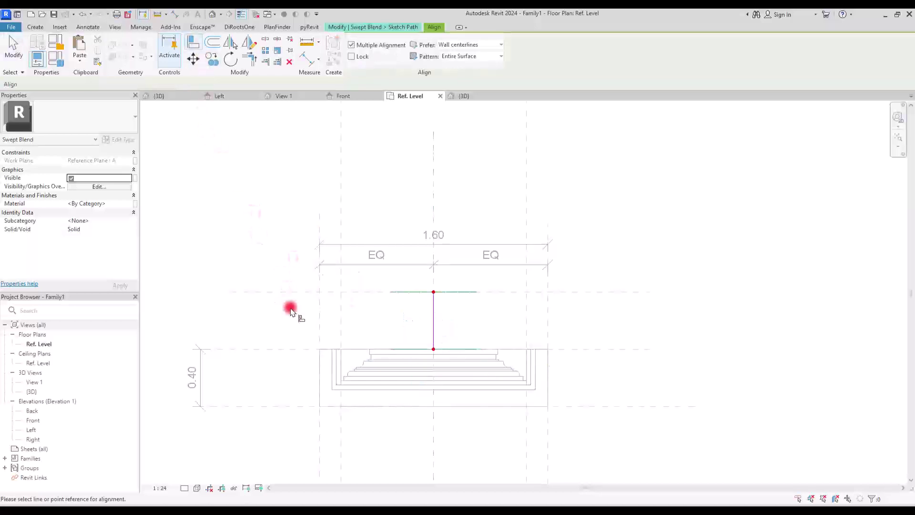
left_click(289, 292)
left_click(432, 293)
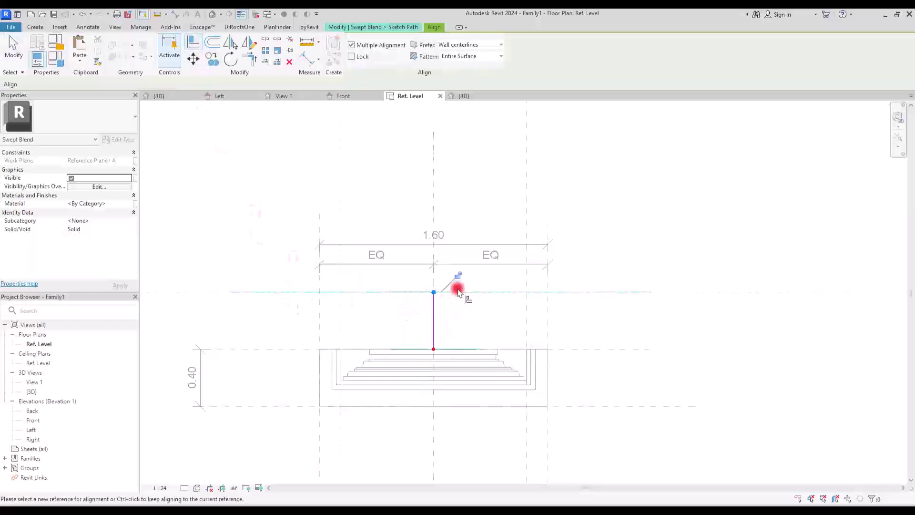
key("Escape")
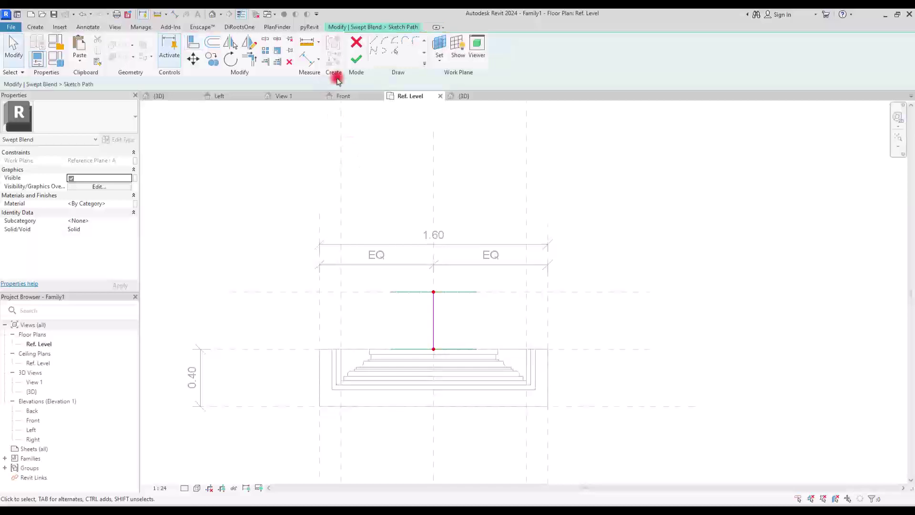
left_click(355, 60)
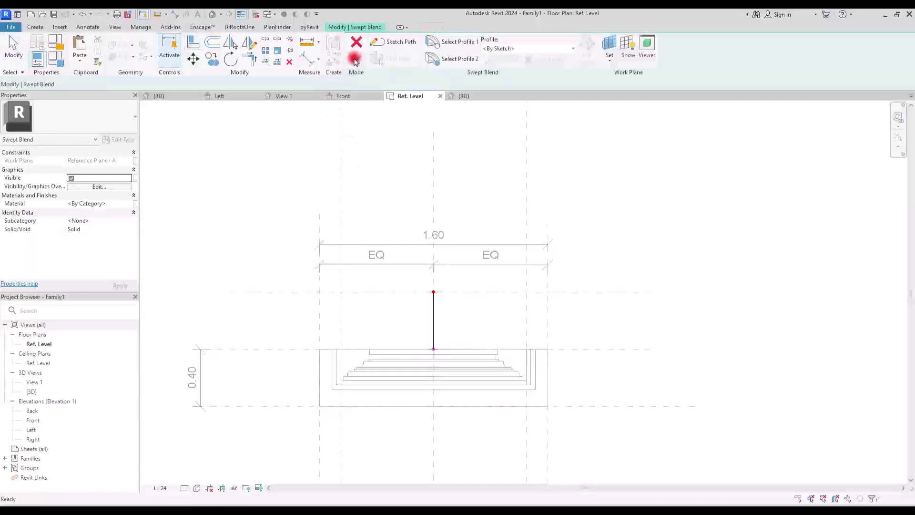
Sketch the swept blend's first profile in the Front elevation as a rectangle tracing the surround's inner opening down to the base.
left_click(443, 42)
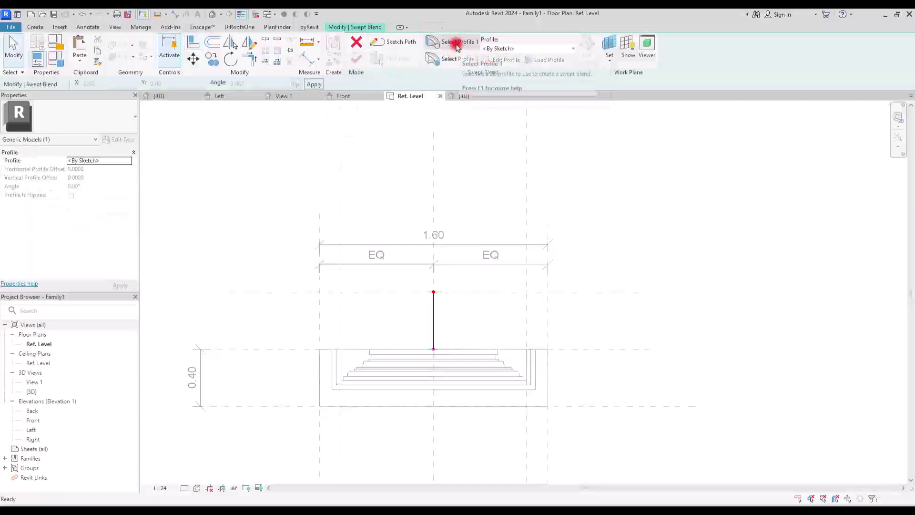
left_click(506, 60)
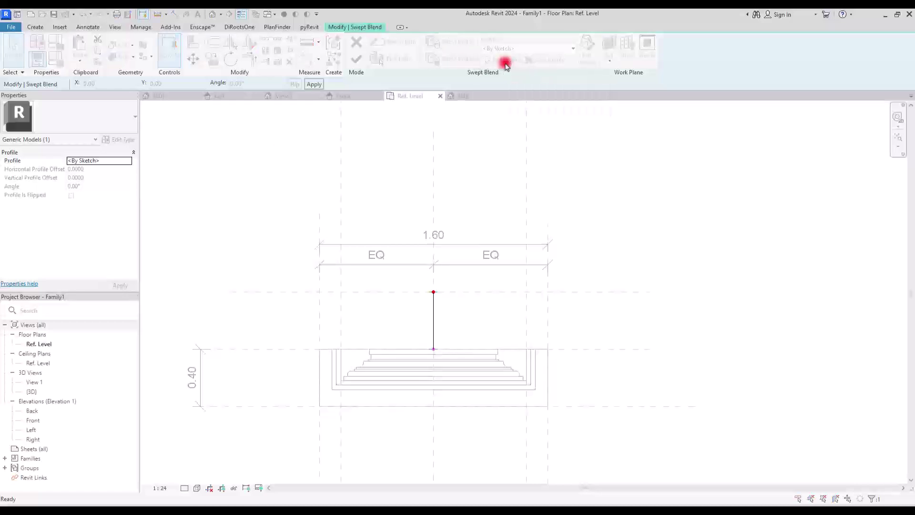
double_click(299, 184)
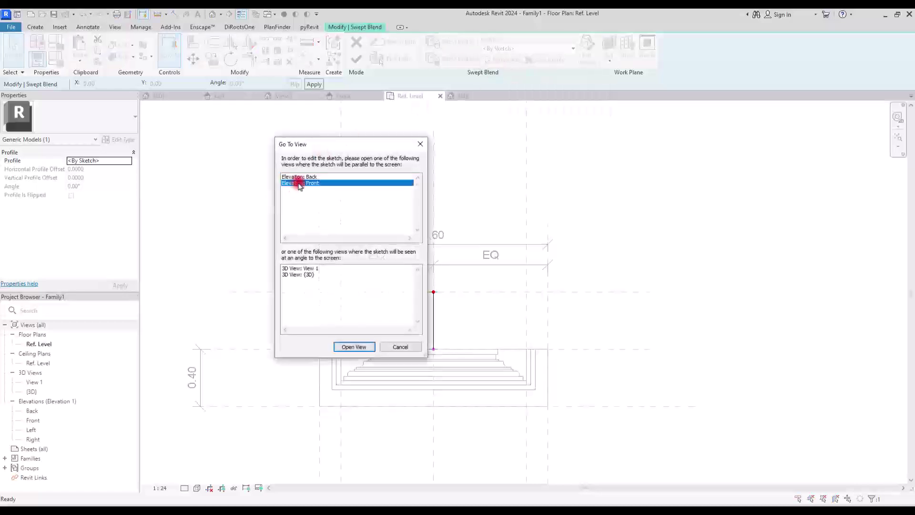
left_click(381, 46)
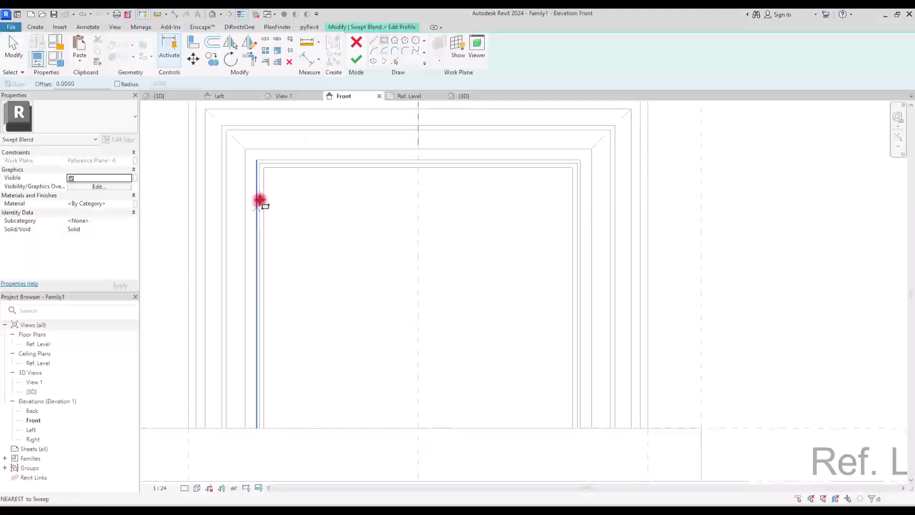
left_click(264, 168)
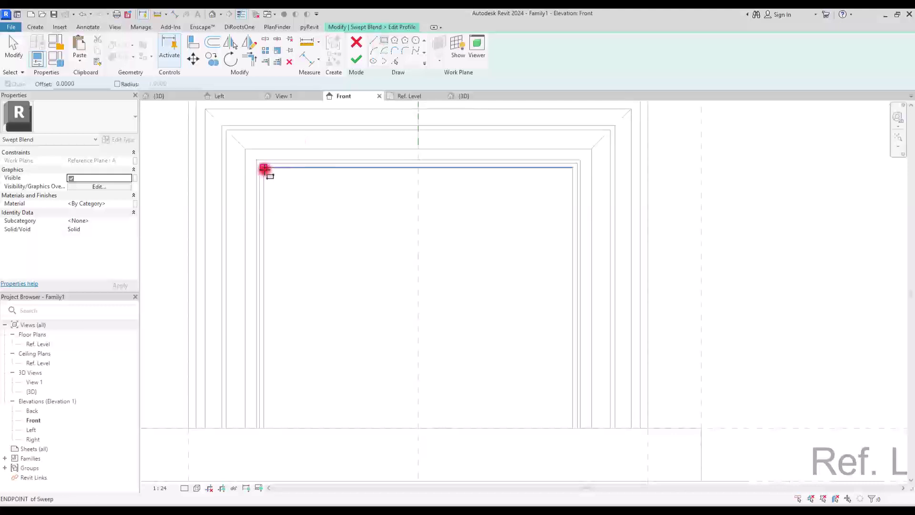
left_click(573, 427)
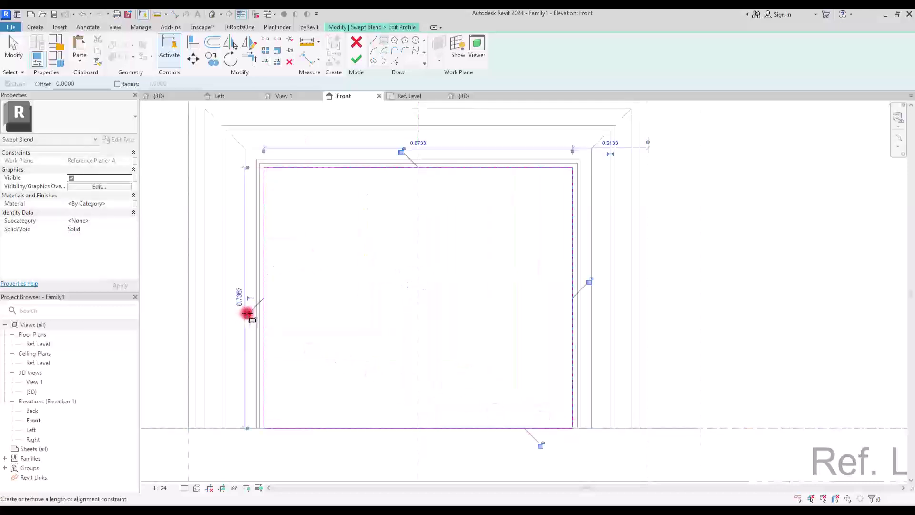
key("Escape")
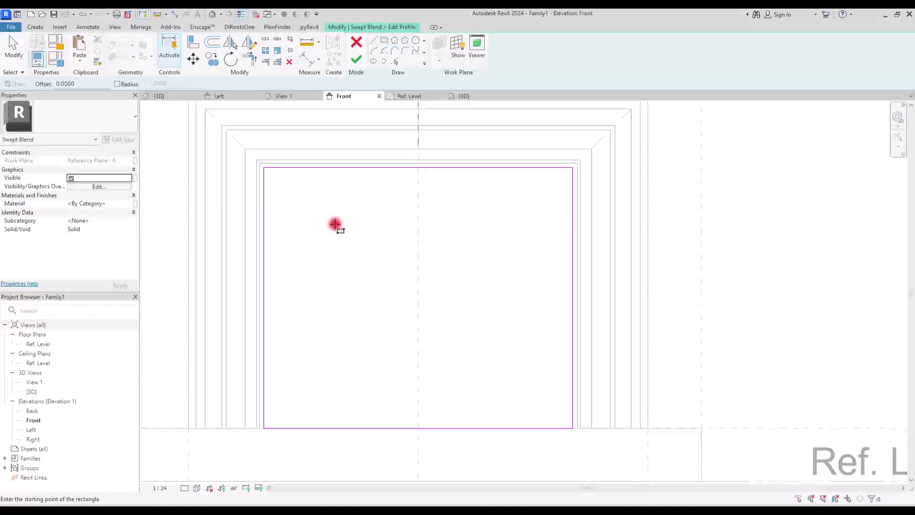
key("Escape")
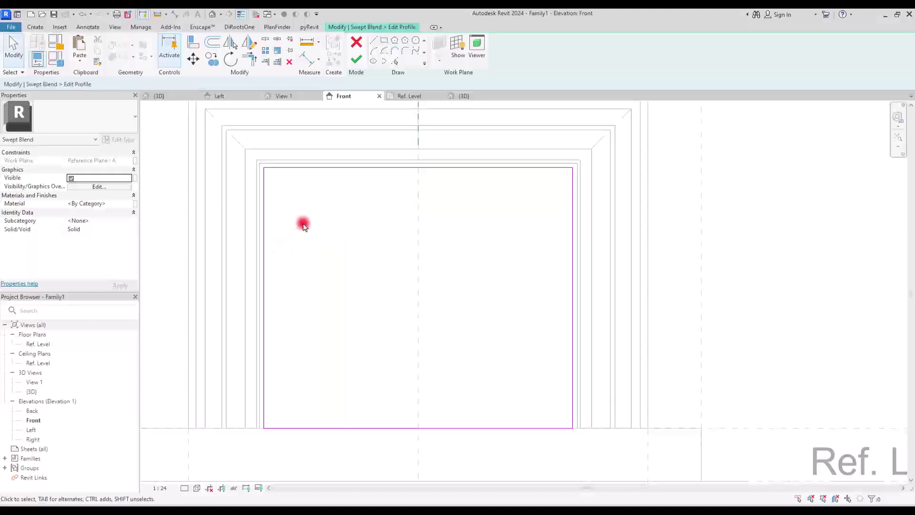
In the 3D view, align the first profile's vertical edge with the inner side face of the surround and finish the profile.
left_click(464, 97)
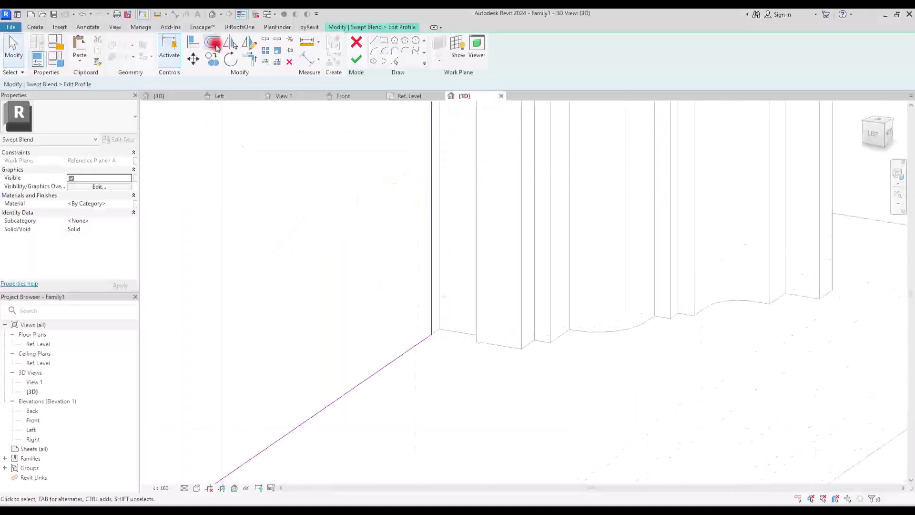
left_click(186, 44)
left_click(466, 336)
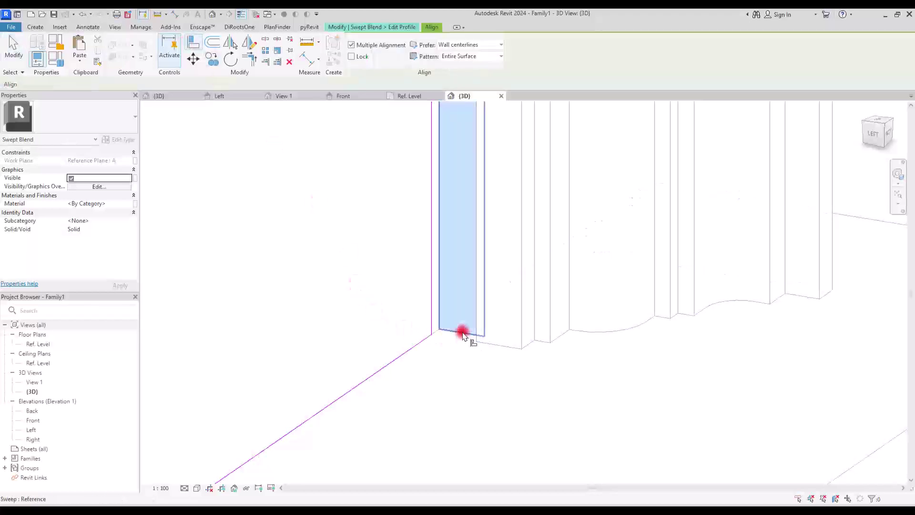
left_click(432, 317)
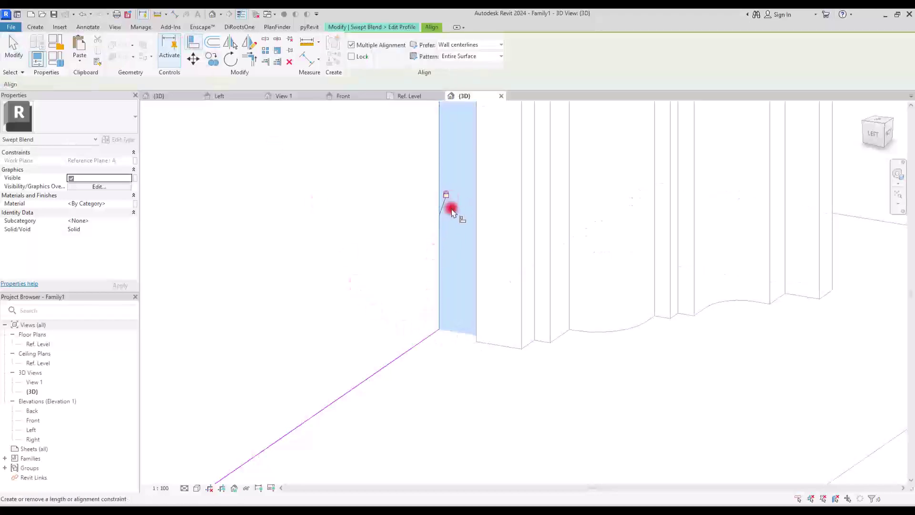
scroll(467, 388, "down", 3)
scroll(414, 181, "up", 3)
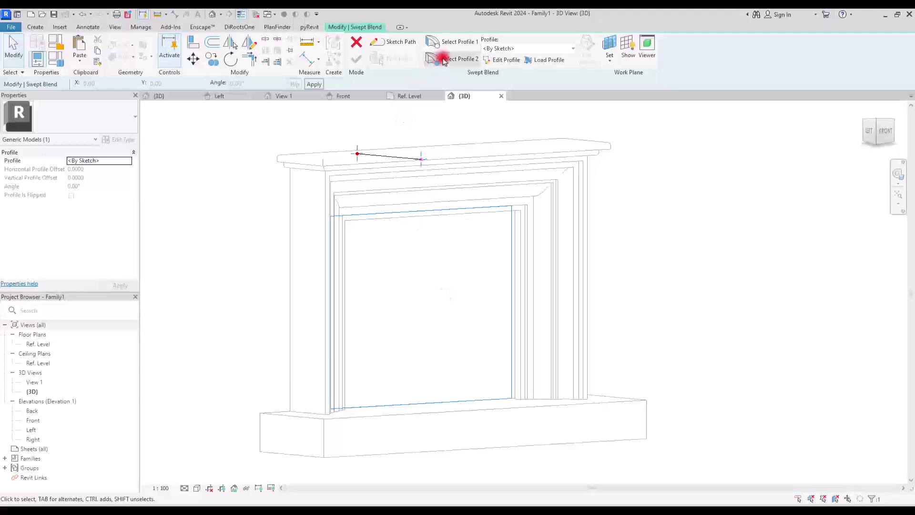
Sketch the swept blend's second profile in the Front elevation as a rectangle tracing the surround's inner opening down to the base.
left_click(443, 60)
left_click(514, 63)
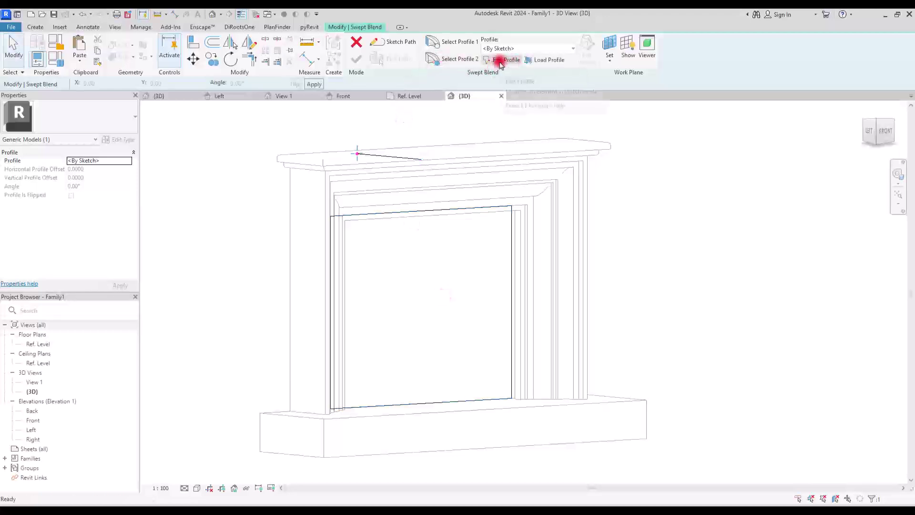
left_click(500, 62)
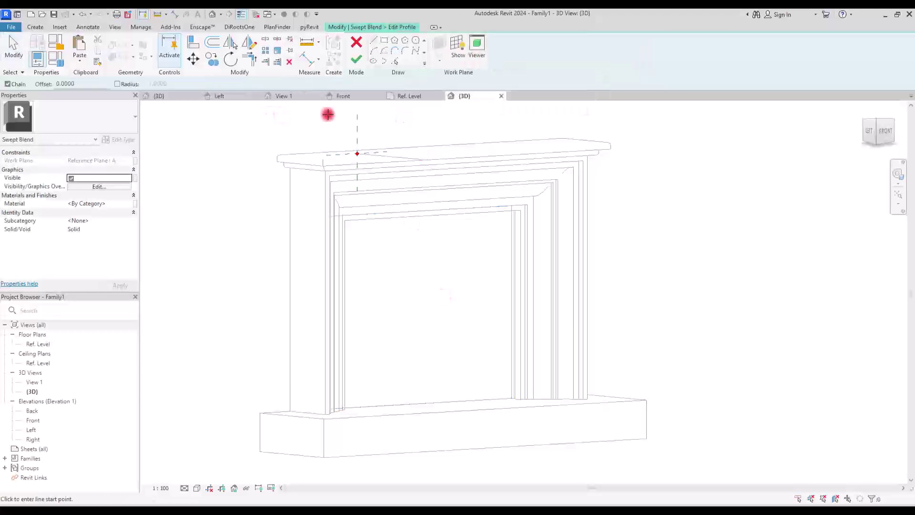
left_click(357, 97)
left_click(390, 60)
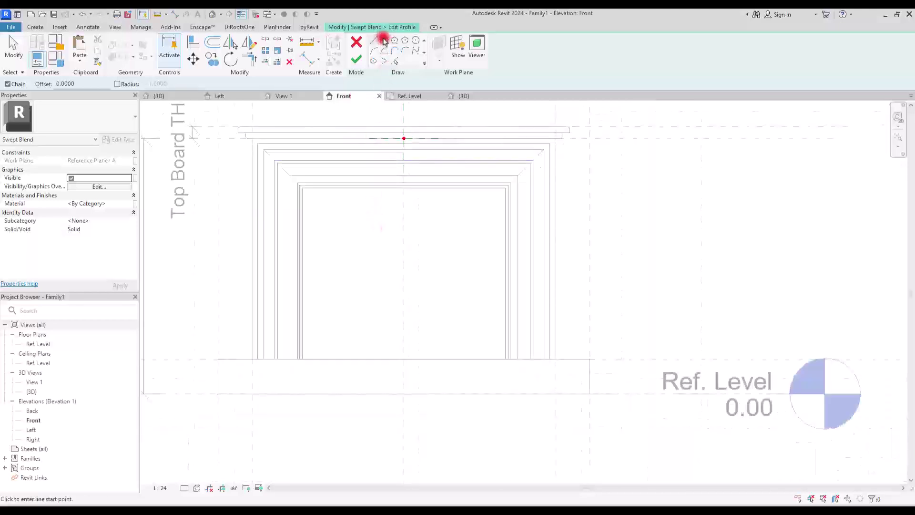
left_click(384, 41)
left_click(303, 188)
left_click(498, 359)
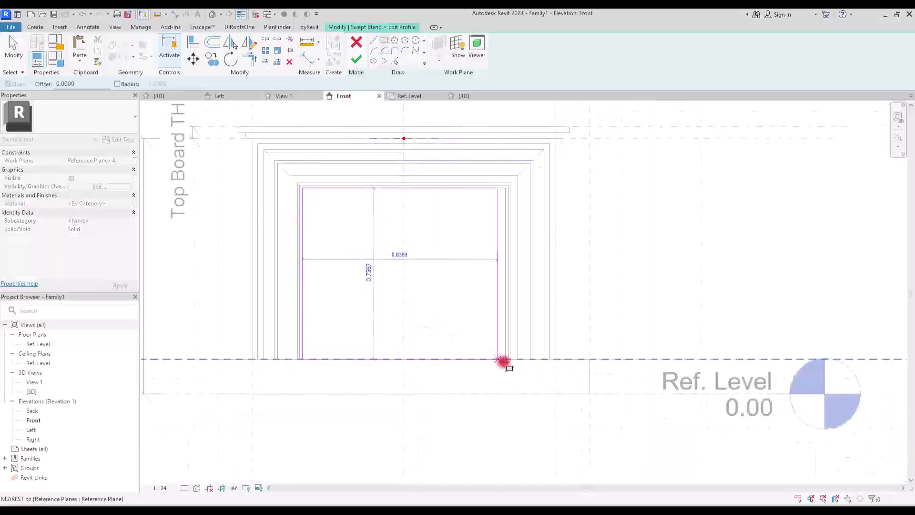
key("Escape")
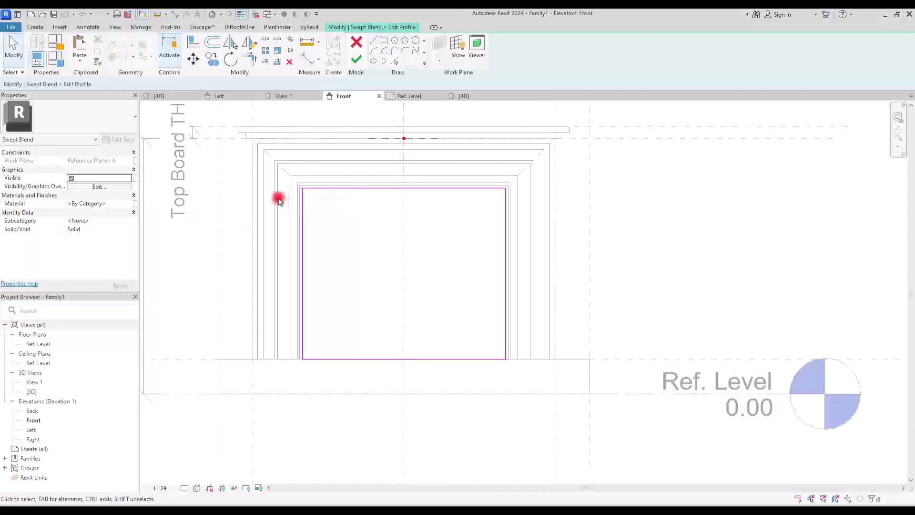
Scale the second profile's rectangle down about its base midpoint, leaving about 0.326 between its sides and the surround's outer reference planes.
mouse_move(277, 171)
left_mouse_down()
mouse_move(502, 398)
mouse_move(519, 376)
left_mouse_up()
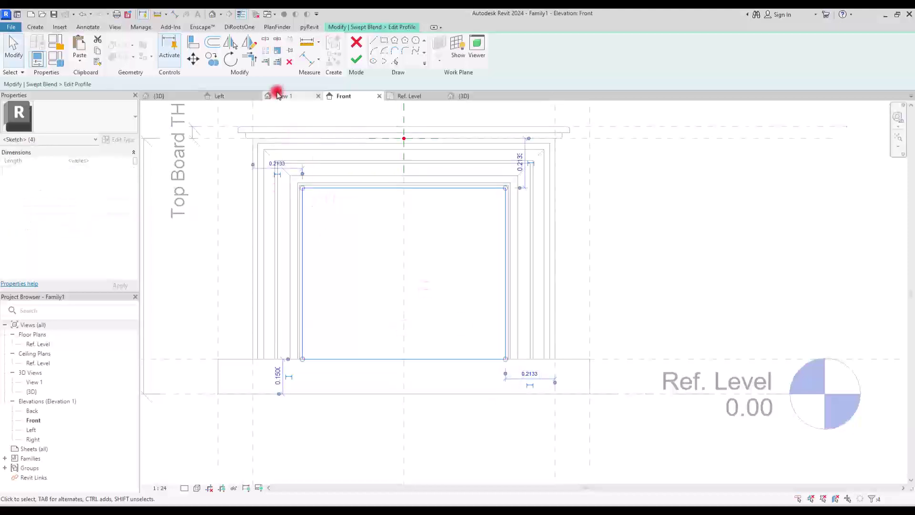
left_click(276, 50)
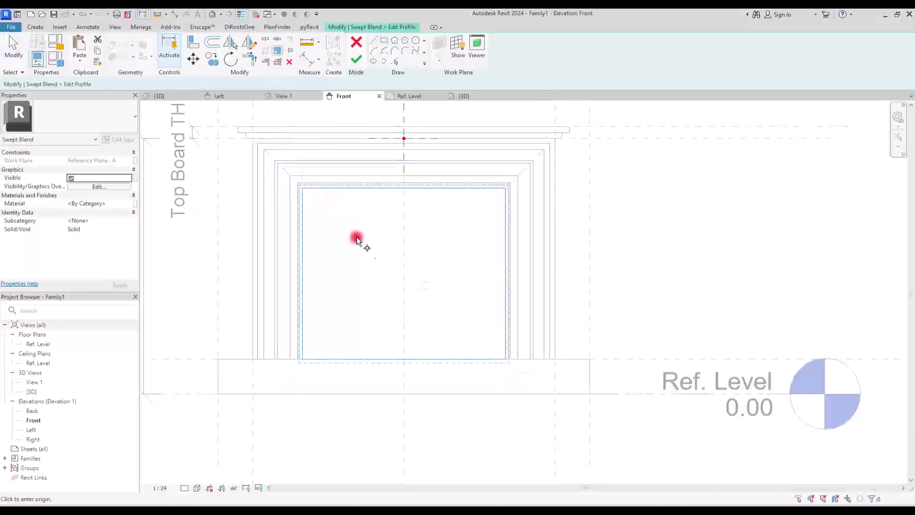
left_click(405, 216)
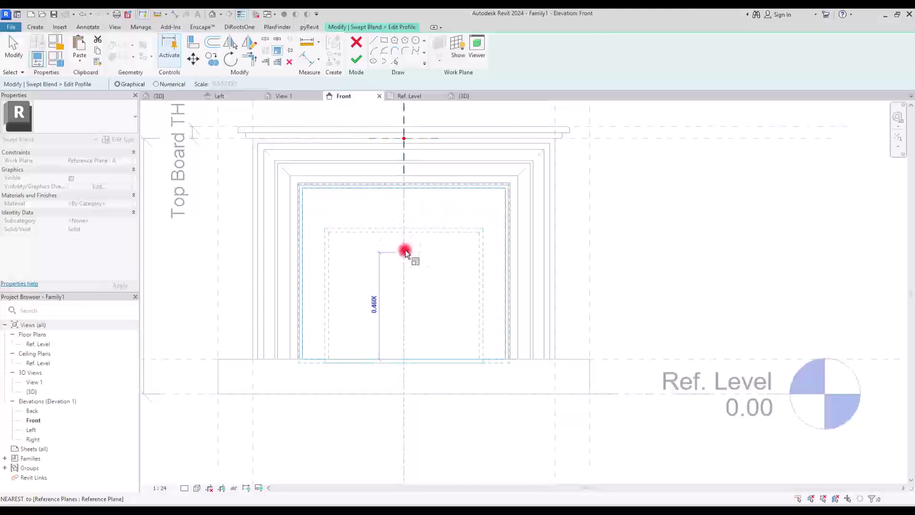
left_click(406, 249)
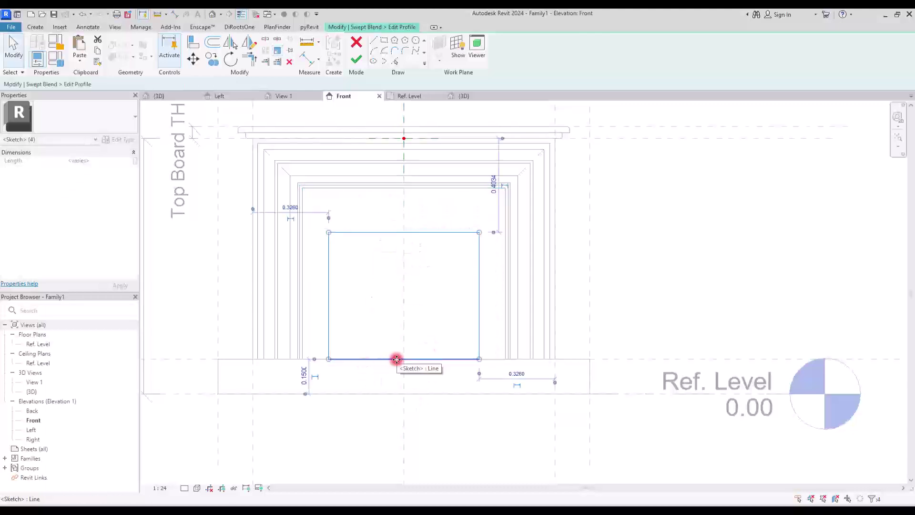
left_click(429, 331)
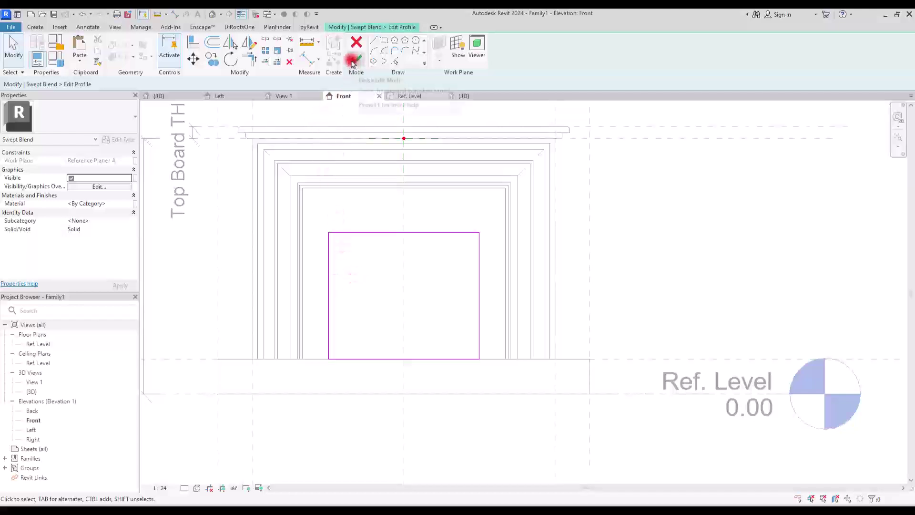
Finish the second profile and the swept blend, and inspect the tapered firebox in the 3D view.
left_click(352, 62)
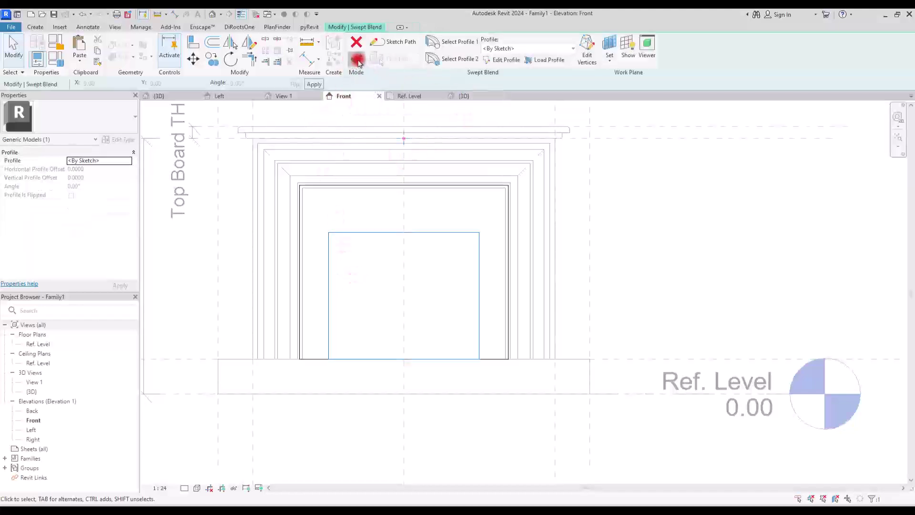
left_click(466, 95)
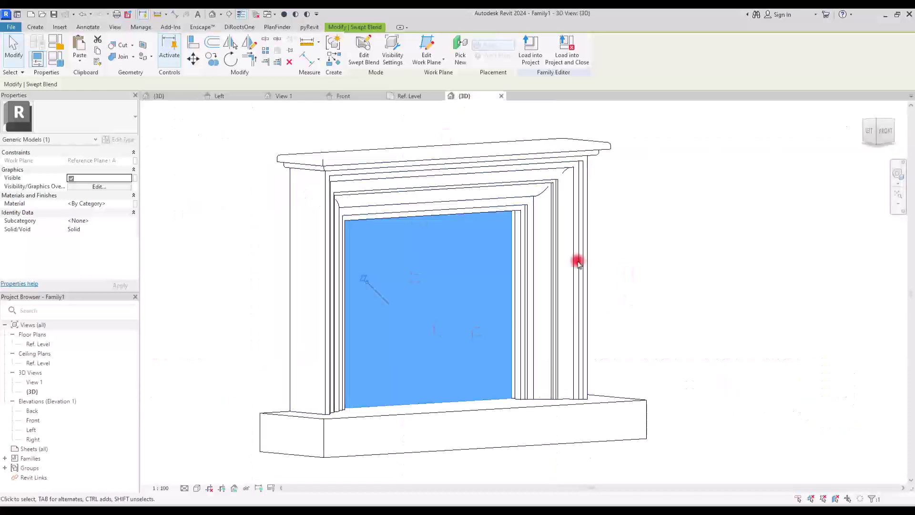
scroll(567, 281, "down", 3)
middle_click_drag(555, 300, 594, 384, "shift")
left_click(596, 379)
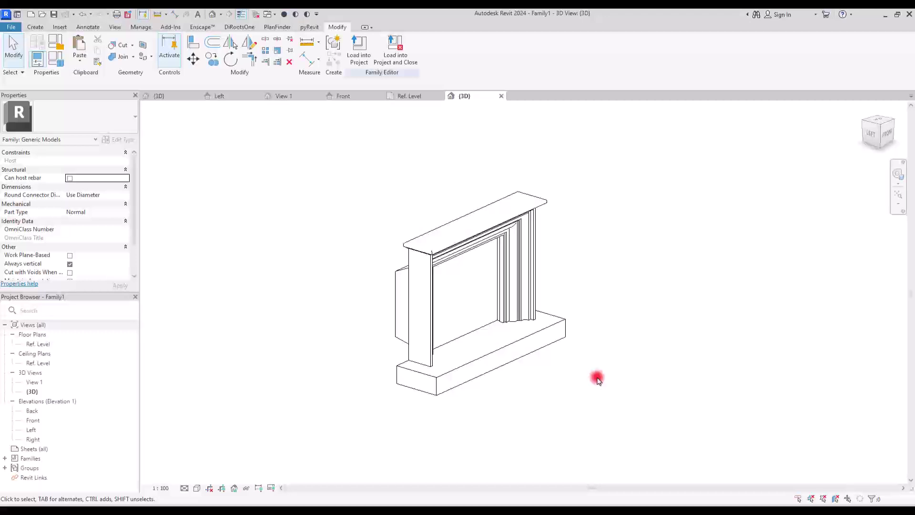
left_click(395, 318)
left_click(350, 333)
left_click(32, 28)
left_click(185, 54)
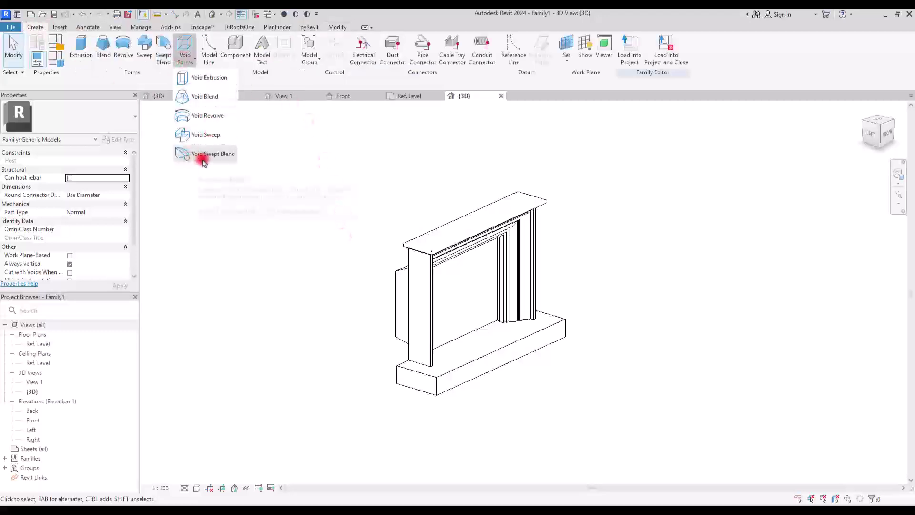
left_click(408, 213)
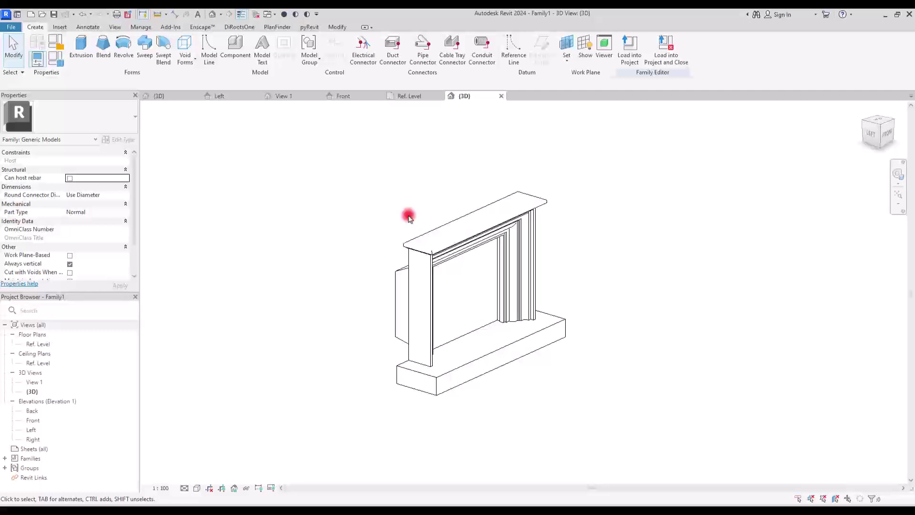
Duplicate the firebox swept blend in place, extend the copy's path slightly behind the rear reference plane, and finish the path.
left_click(393, 285)
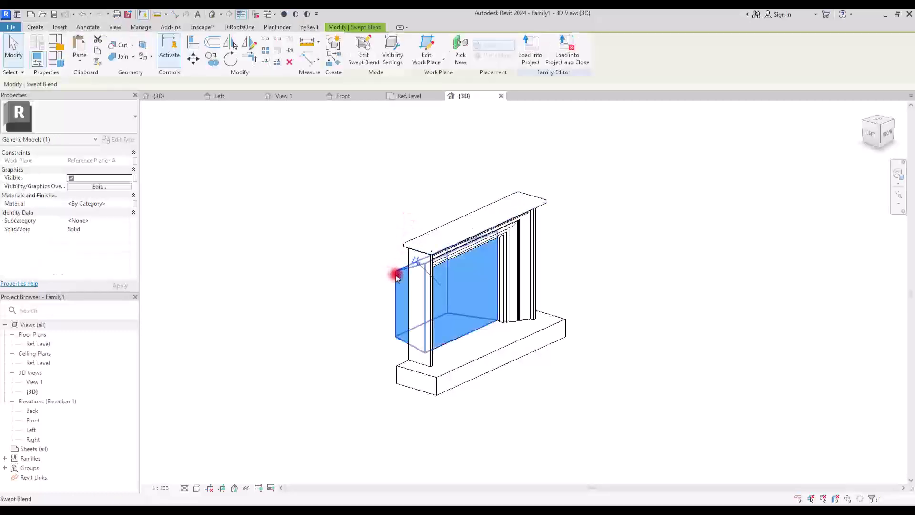
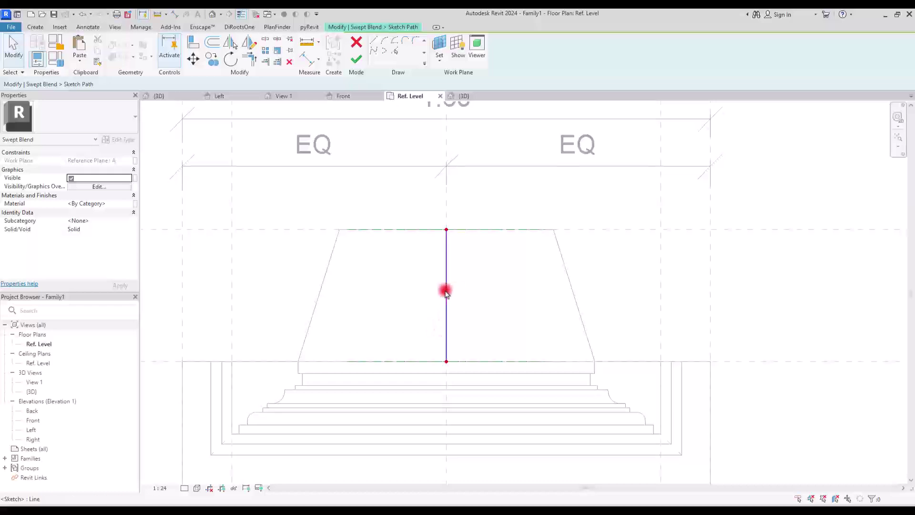
left_click_drag(446, 230, 446, 222)
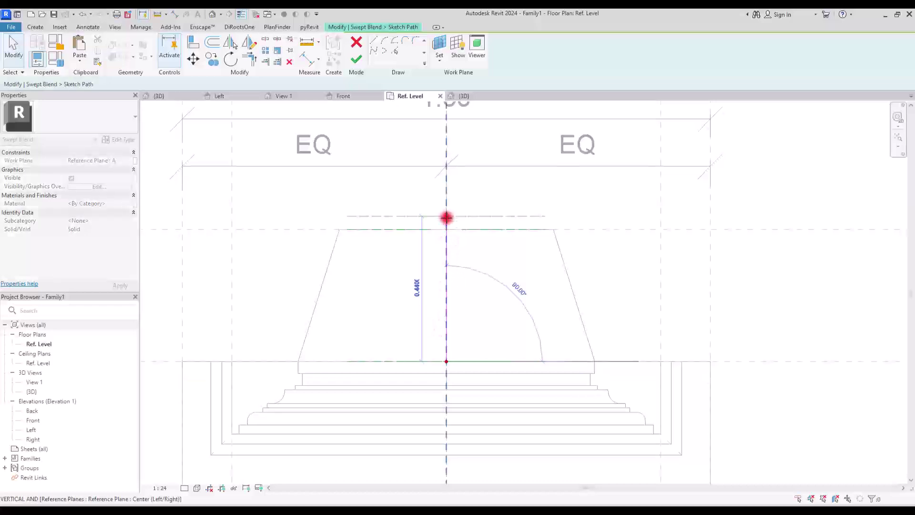
left_click(388, 321)
left_click(446, 243)
left_click(342, 281)
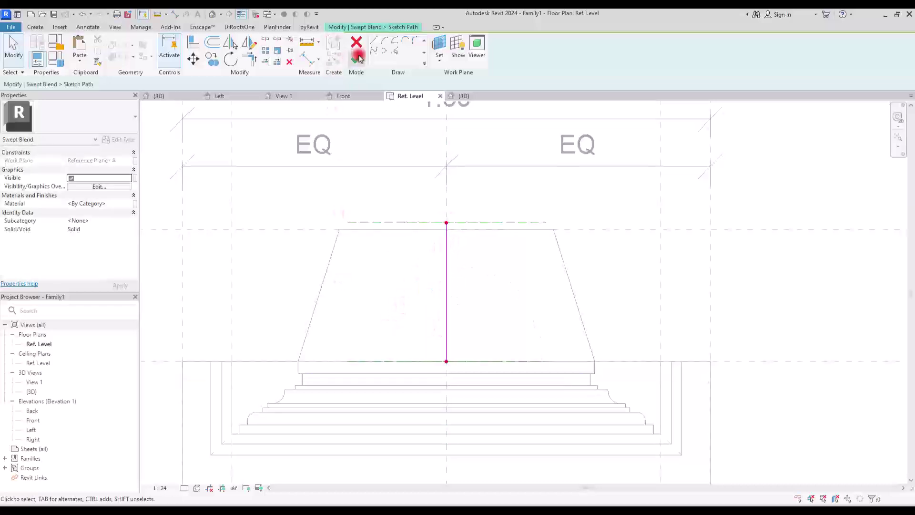
left_click(357, 58)
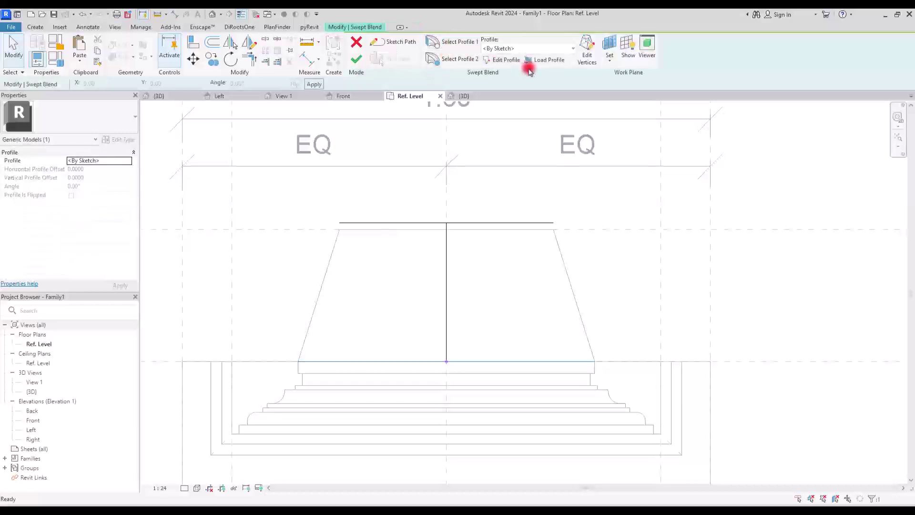
In the Front elevation, sketch a rectangle offset 0.02 outward around the copy's first profile.
left_click(509, 61)
double_click(313, 185)
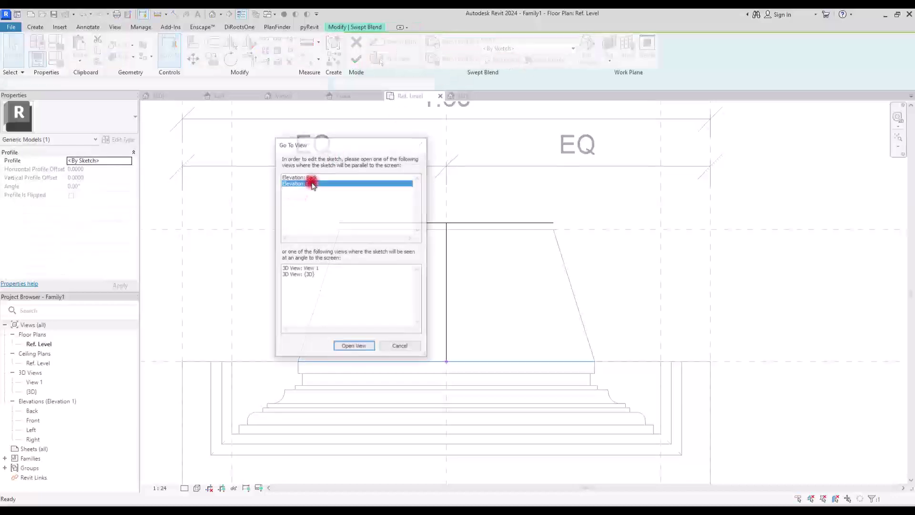
scroll(329, 231, "up", 3)
left_click(385, 40)
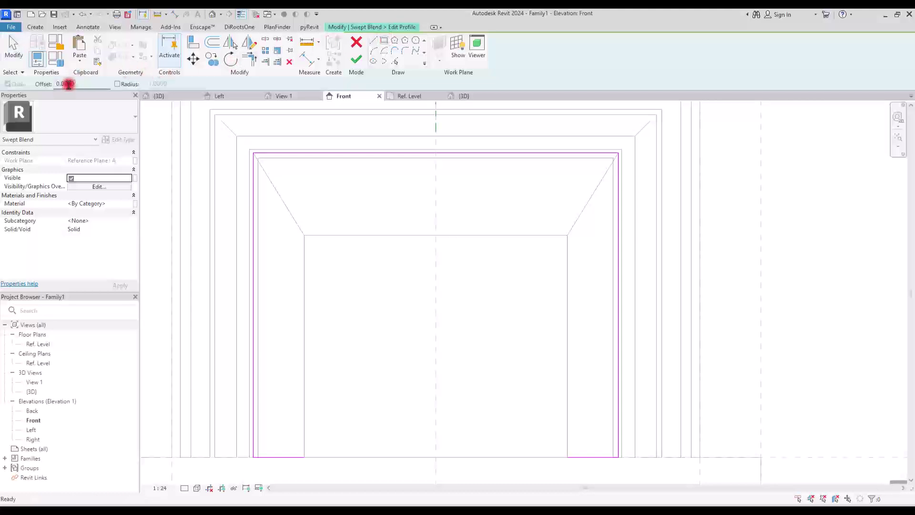
left_click(104, 84)
type("0.02")
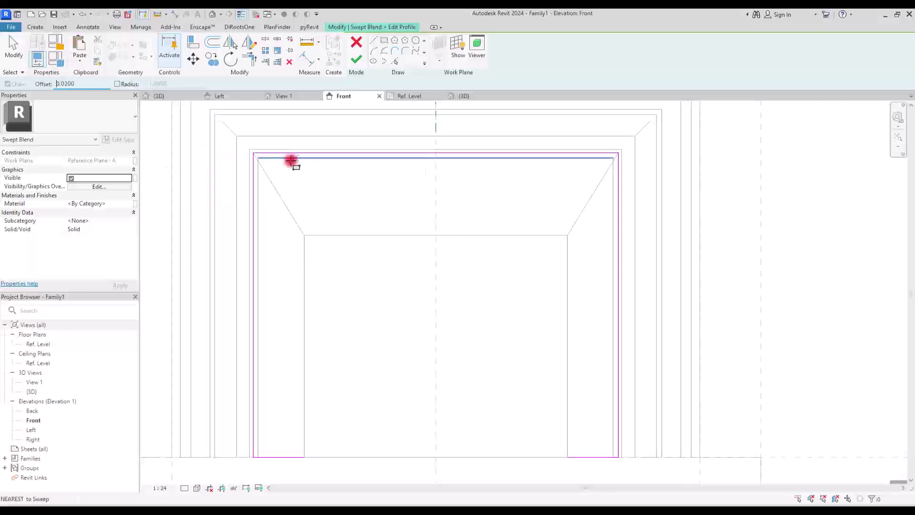
left_click(253, 153)
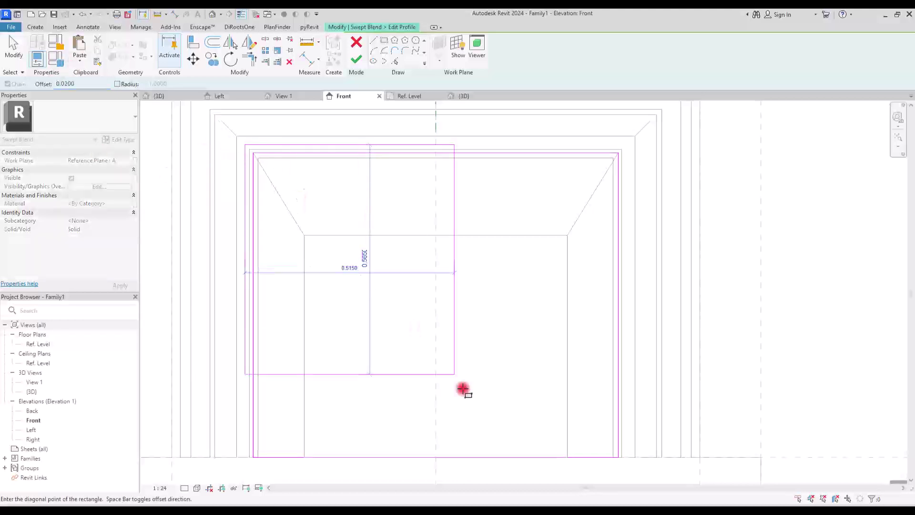
left_click(617, 457)
Delete the original inner rectangle from the first profile and finish the profile.
key("Escape")
key("Tab")
left_click(325, 154)
left_click(321, 154)
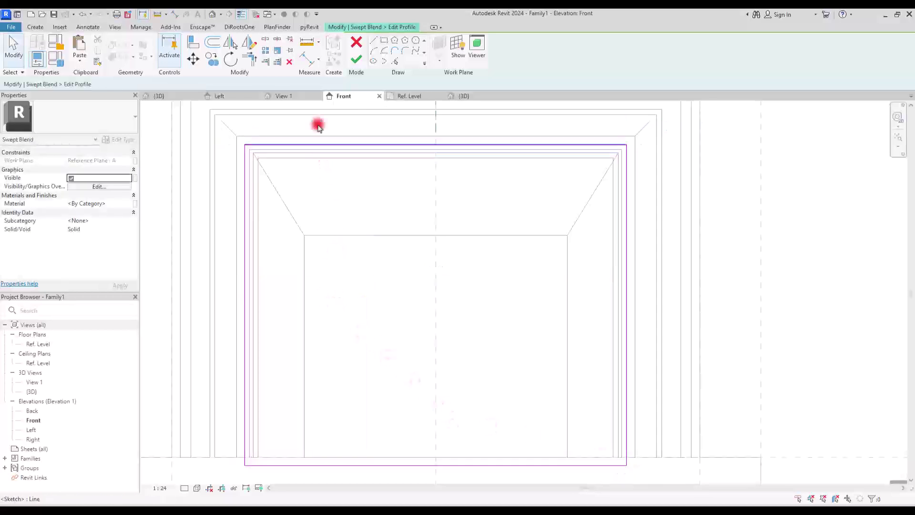
left_click(356, 59)
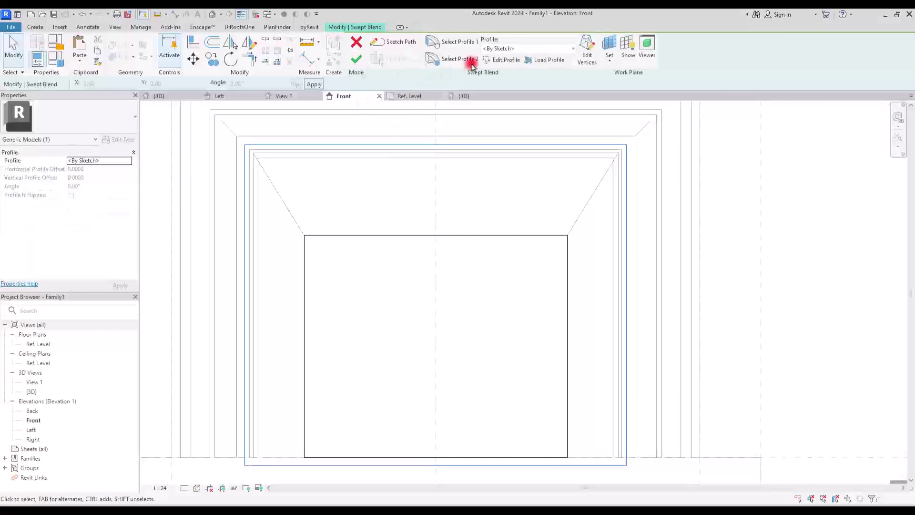
Edit the copy's second profile and sketch a rectangle around it with a 0.02 outward offset.
left_click(447, 58)
left_click(496, 61)
left_click(385, 41)
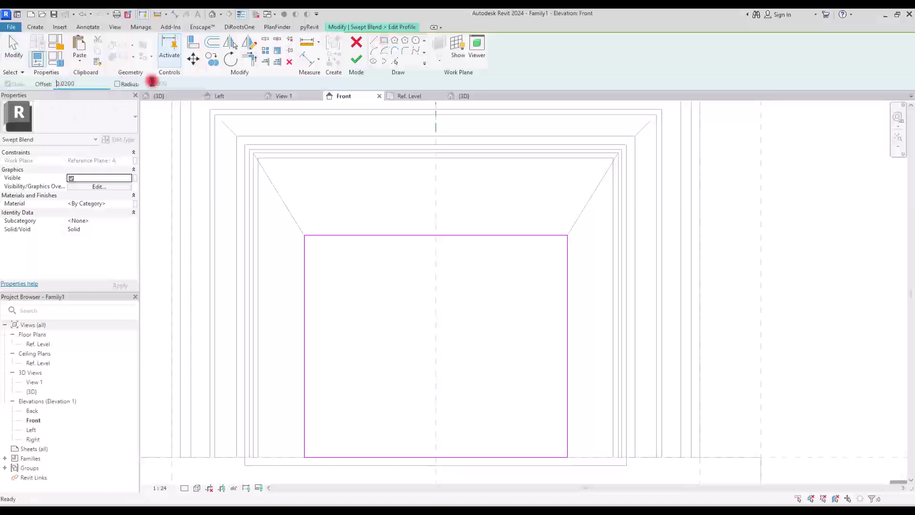
left_click(305, 235)
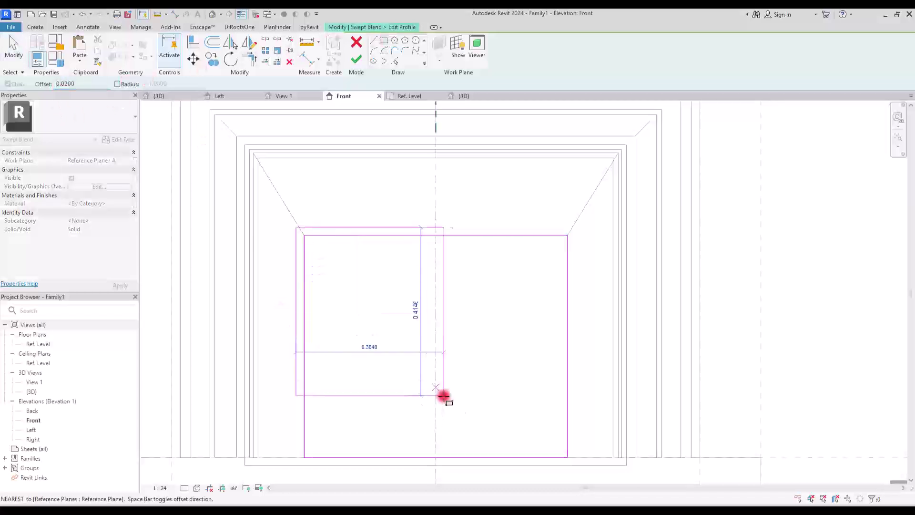
left_click(567, 456)
key("Escape")
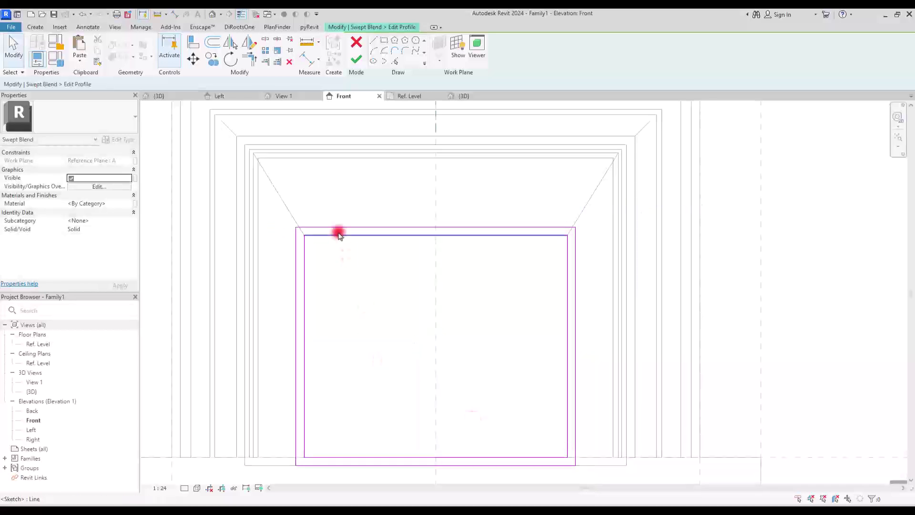
Delete the second profile's original inner rectangle, then finish the profile and the enlarged swept blend.
key("Tab")
left_click(338, 235)
key("Escape")
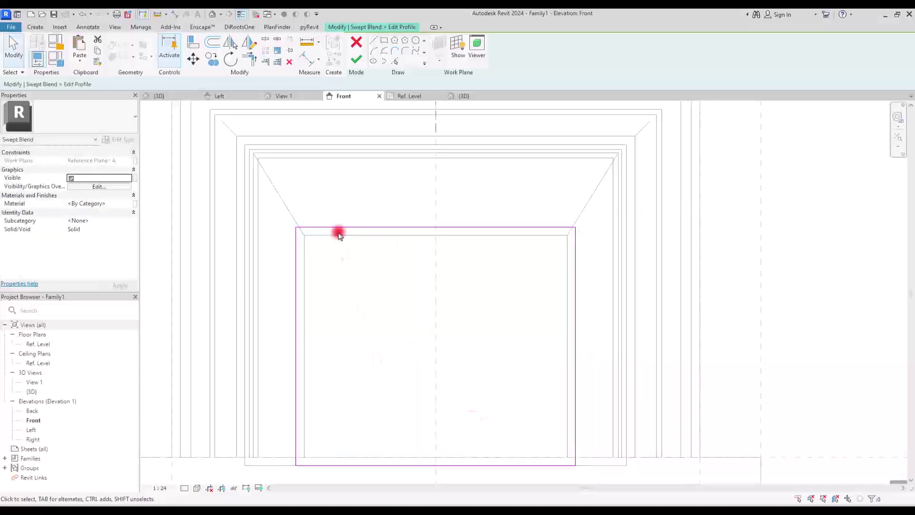
left_click(356, 60)
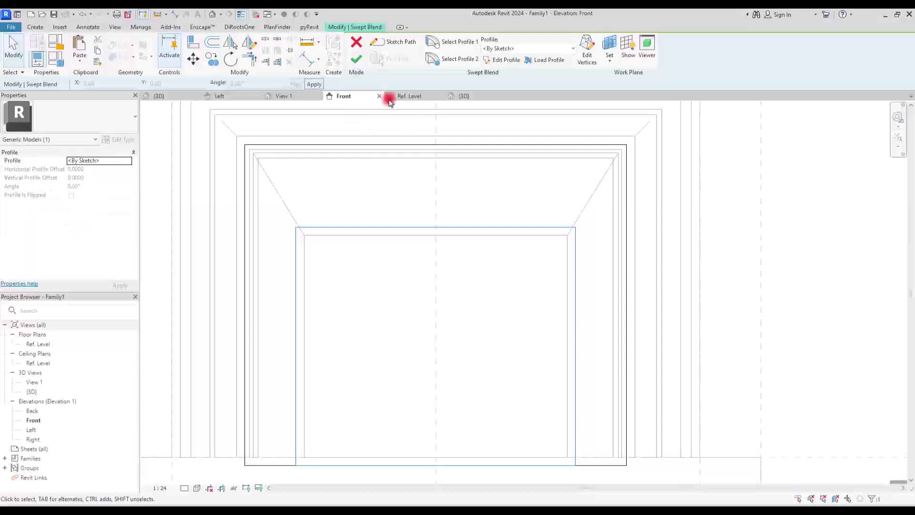
left_click(357, 58)
In the 3D view, change the smaller inner swept blend from solid to Void.
left_click(470, 94)
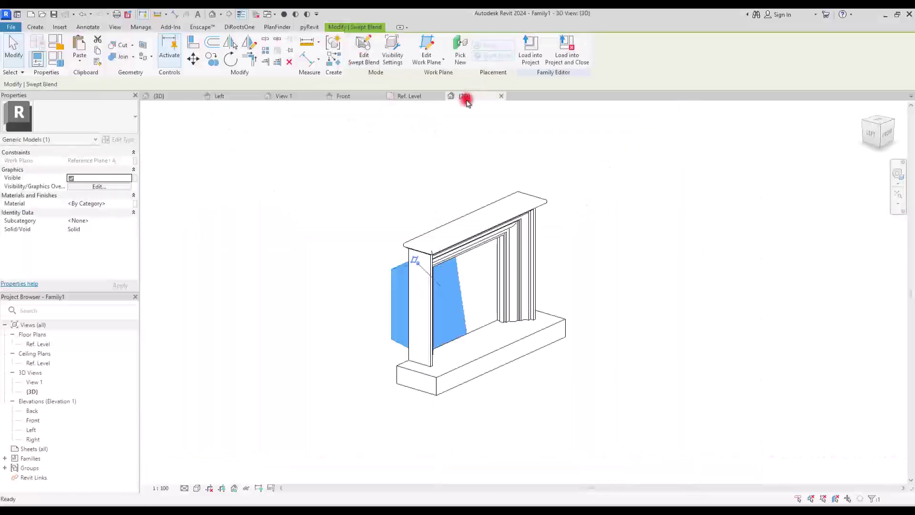
scroll(445, 310, "up", 5)
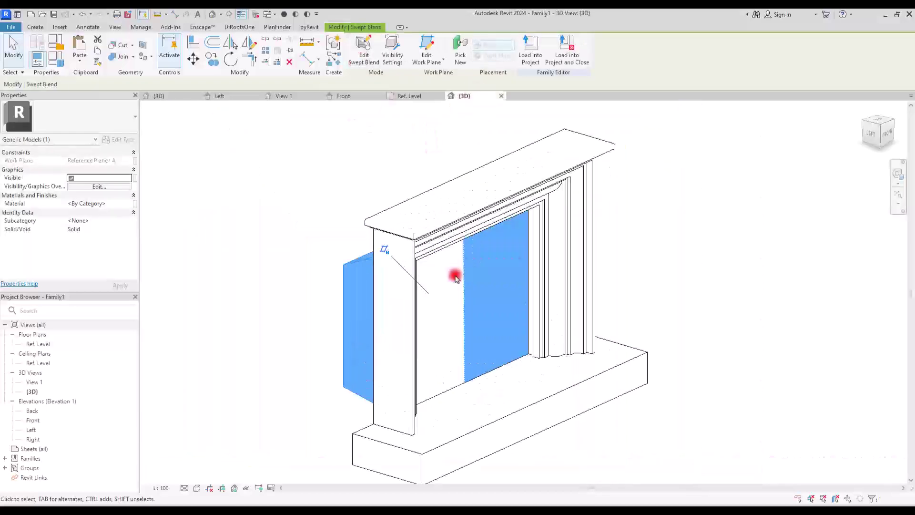
scroll(490, 337, "down", 2)
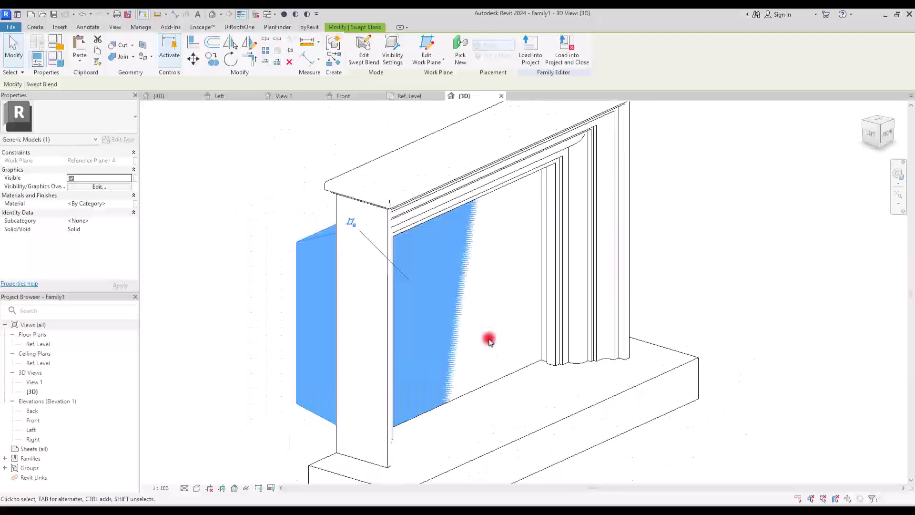
left_click(491, 384)
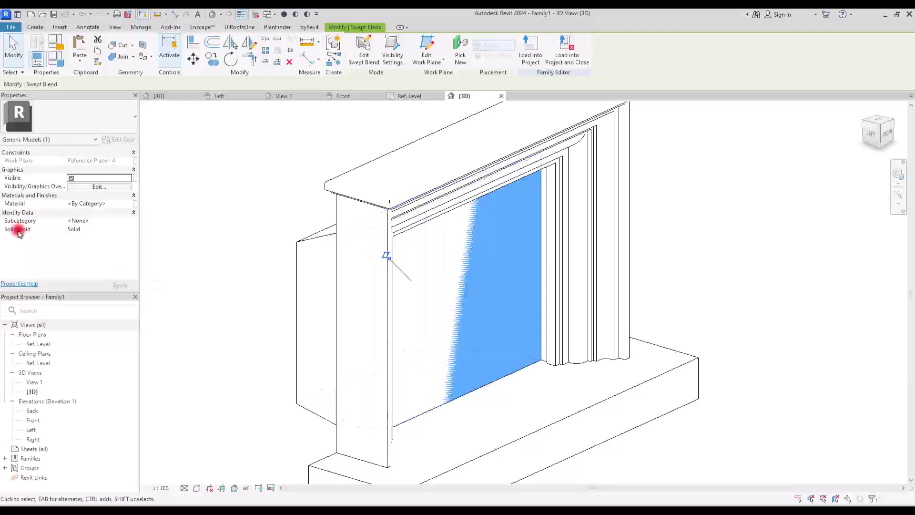
left_click(128, 229)
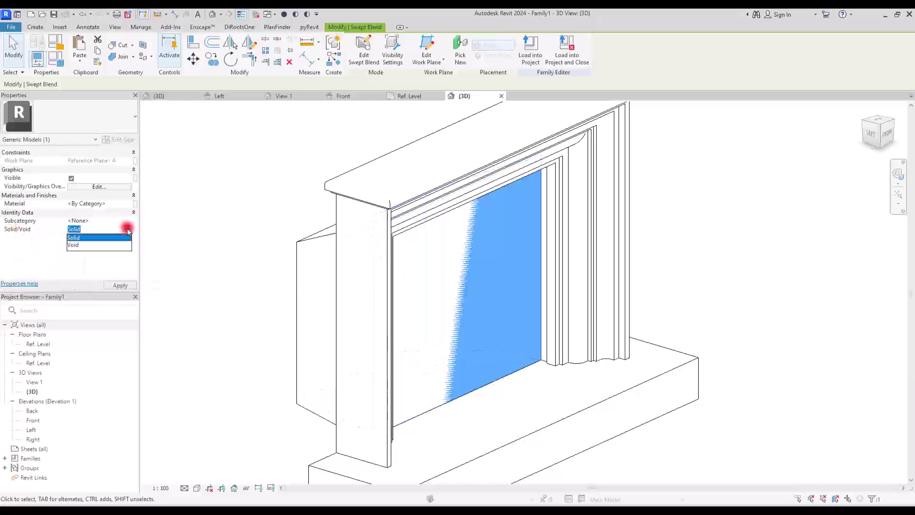
left_click(76, 245)
Cut the outer swept blend with the inner void to hollow the firebox, and show the 3D view shaded.
left_click(118, 47)
left_click(303, 260)
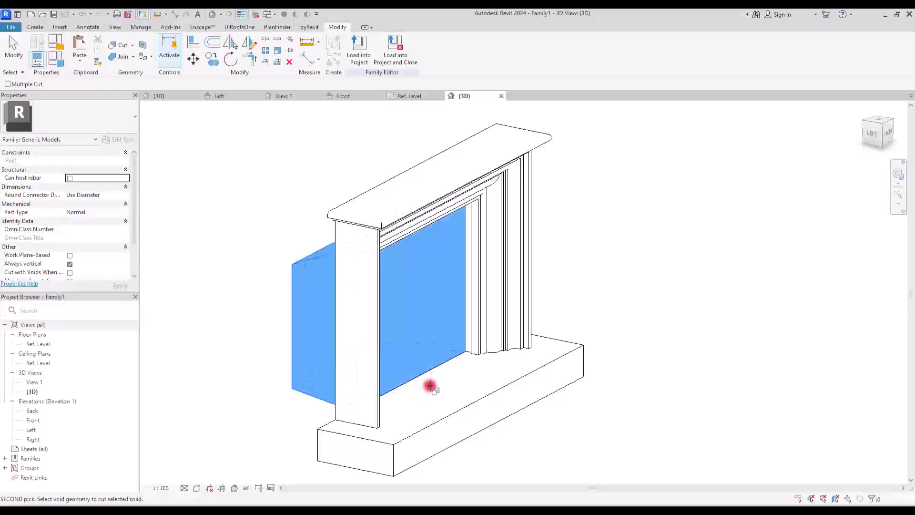
left_click(377, 373)
key("Escape")
mouse_move(351, 392)
middle_mouse_down("shift")
mouse_move(713, 389)
mouse_move(578, 278)
mouse_move(448, 296)
mouse_move(634, 346)
mouse_move(662, 417)
mouse_move(659, 437)
mouse_move(612, 310)
middle_mouse_up("shift")
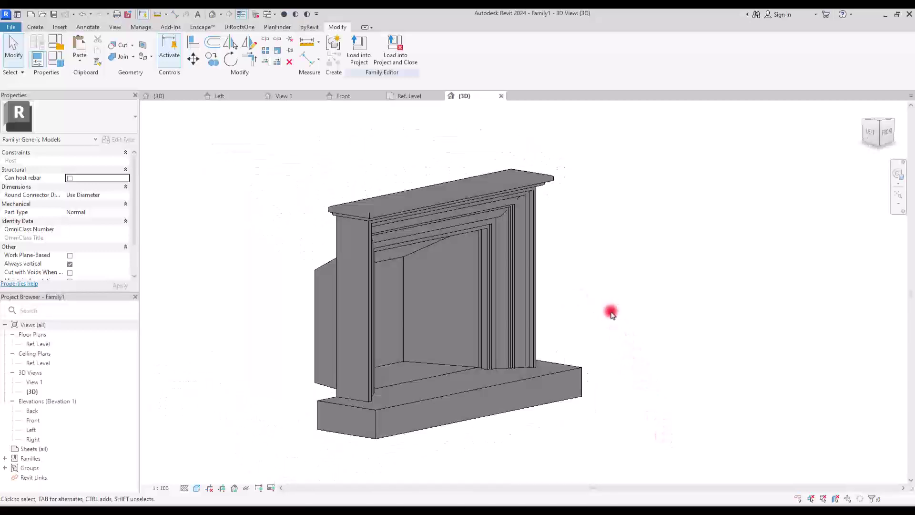
Associate the base extrusion's material with a new type family parameter named Base.
left_click(548, 376)
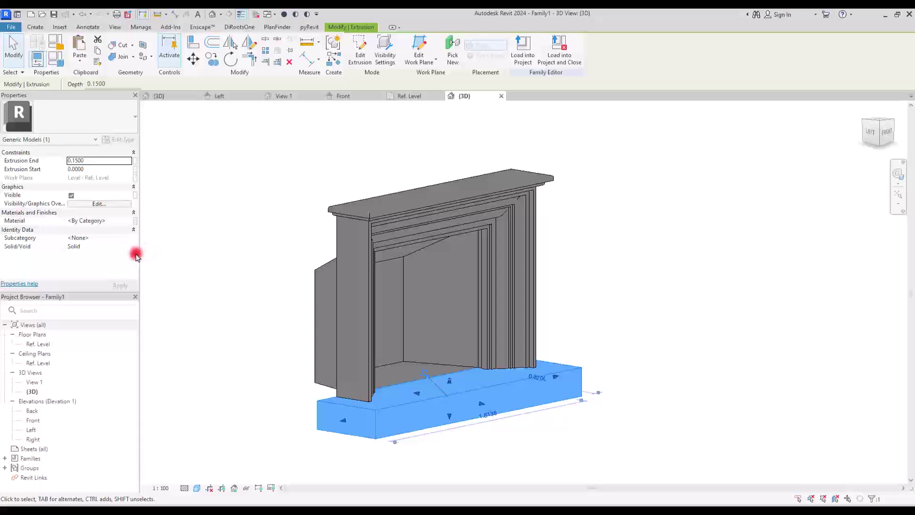
left_click(134, 221)
left_click(295, 281)
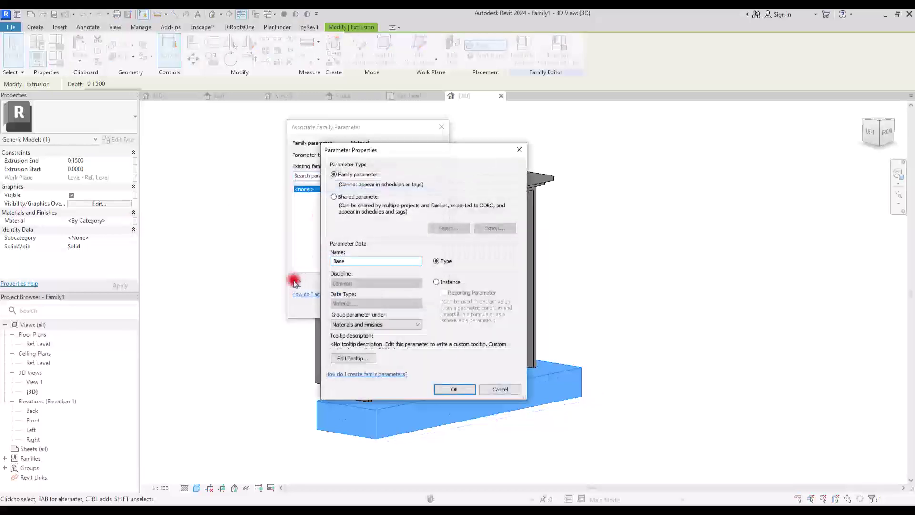
left_click(456, 387)
key("Return")
Associate the moulded surround's material with a new family parameter named Mantel.
left_click(333, 262)
left_click(134, 203)
left_click(296, 281)
type("Mantel")
key("Return")
key("Return")
Select both top pieces above the surround and associate their material with a new type parameter named Top board.
left_click(333, 204)
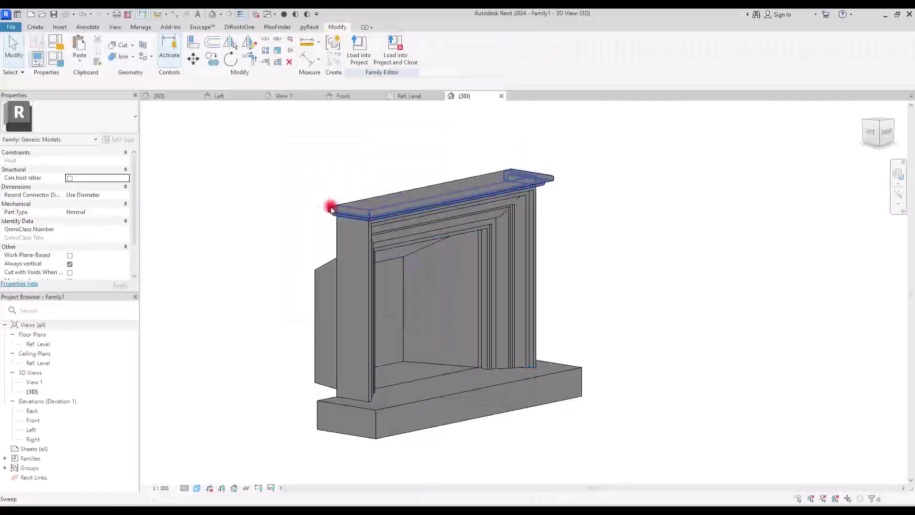
left_click(360, 199, "ctrl")
left_click(133, 204)
left_click(298, 283)
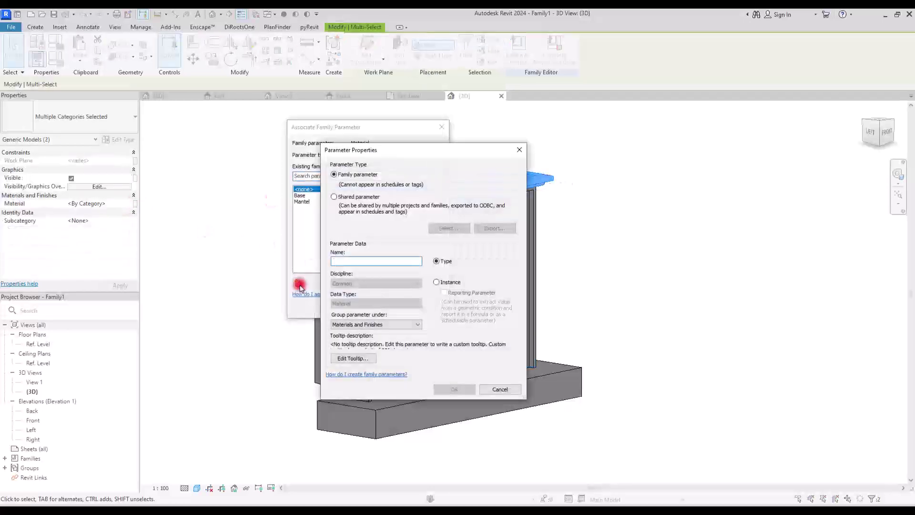
left_click(454, 389)
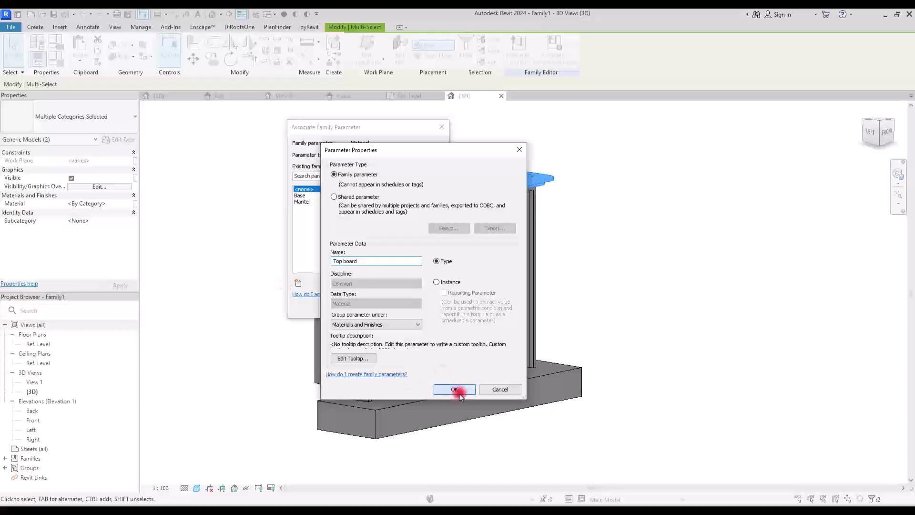
left_click(368, 307)
Associate the swept blend's material with a new type family parameter named Firebox.
left_click(317, 296)
left_click(134, 204)
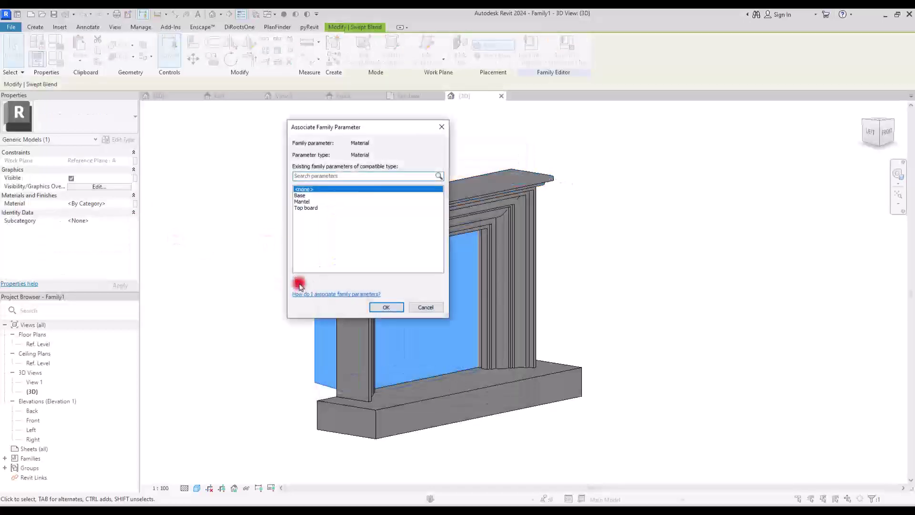
left_click(296, 284)
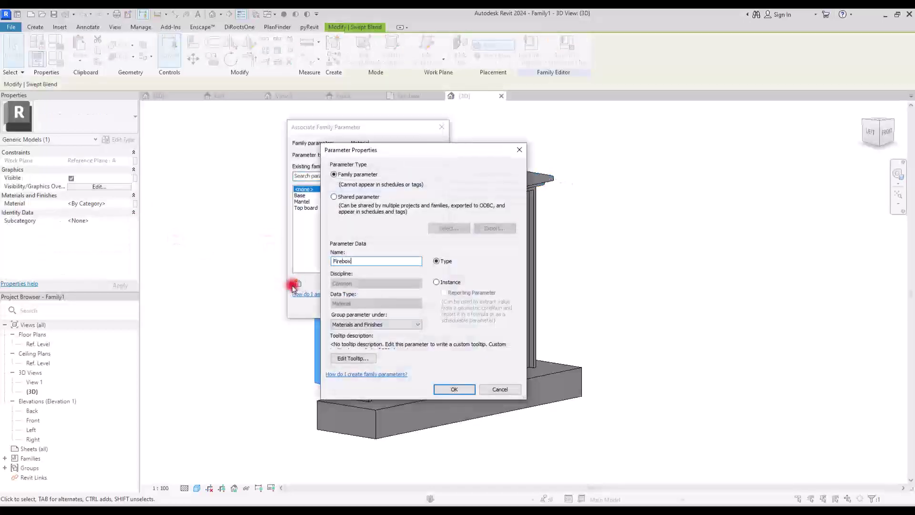
type("Firebox")
left_click(454, 389)
left_click(368, 307)
left_click(257, 296)
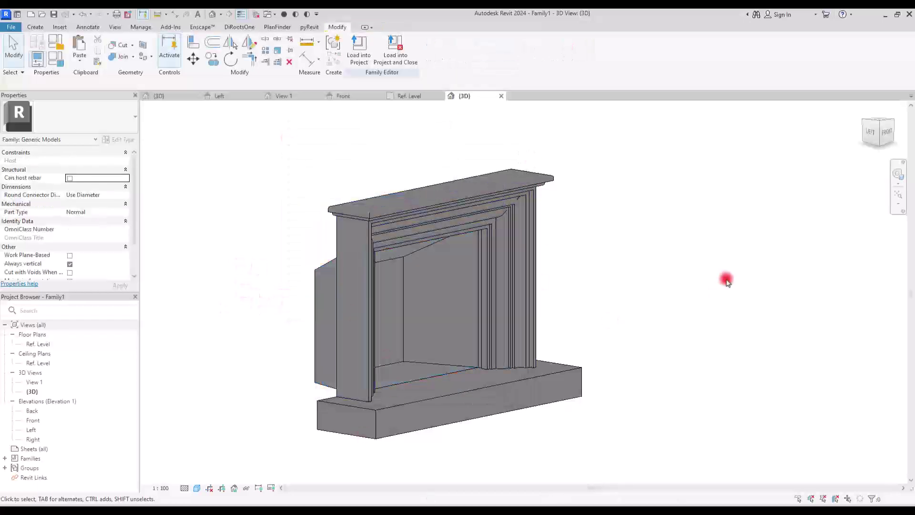
Create a new family from the Generic Model wall based.rft template.
scroll(684, 291, "down", 1)
left_click(8, 29)
mouse_move(61, 65)
left_click(101, 90)
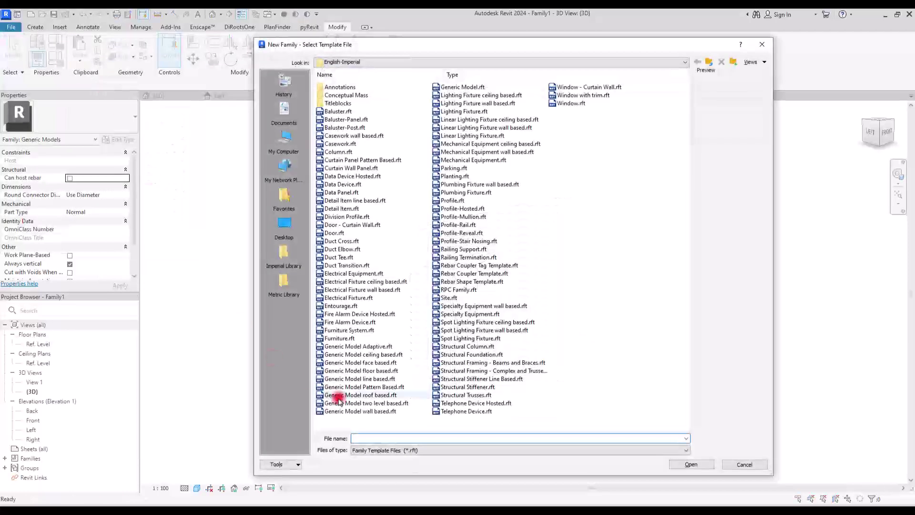
double_click(348, 411)
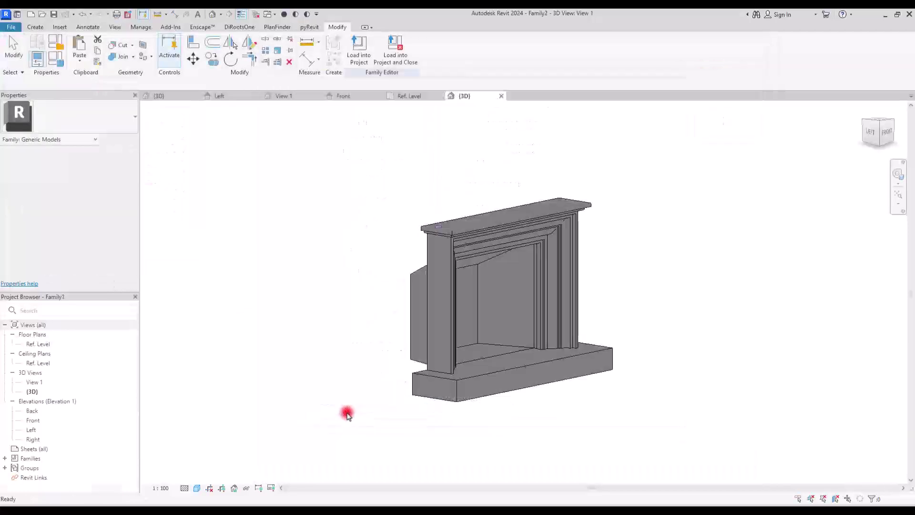
Return to the fireplace family's 3D view and load the family into Family2 only.
left_click(465, 95)
middle_click_drag(492, 300, 590, 339, "shift")
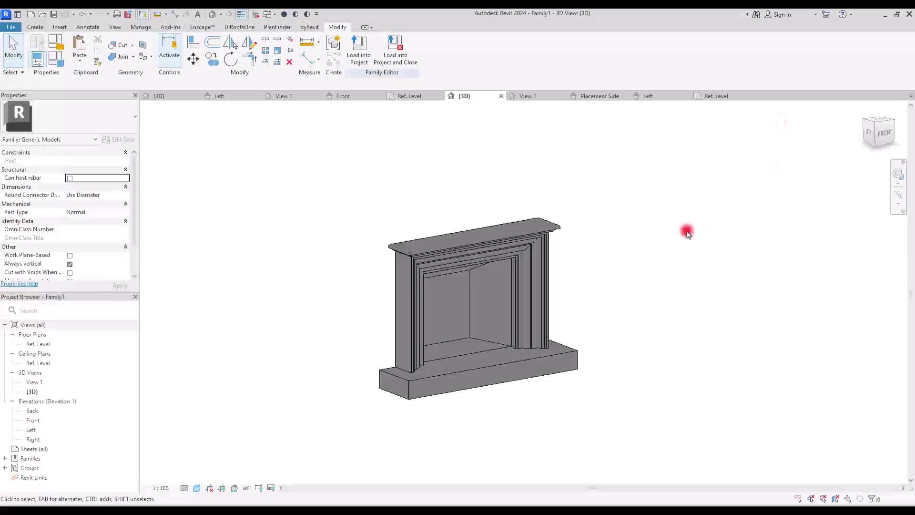
left_click(359, 45)
left_click(239, 209)
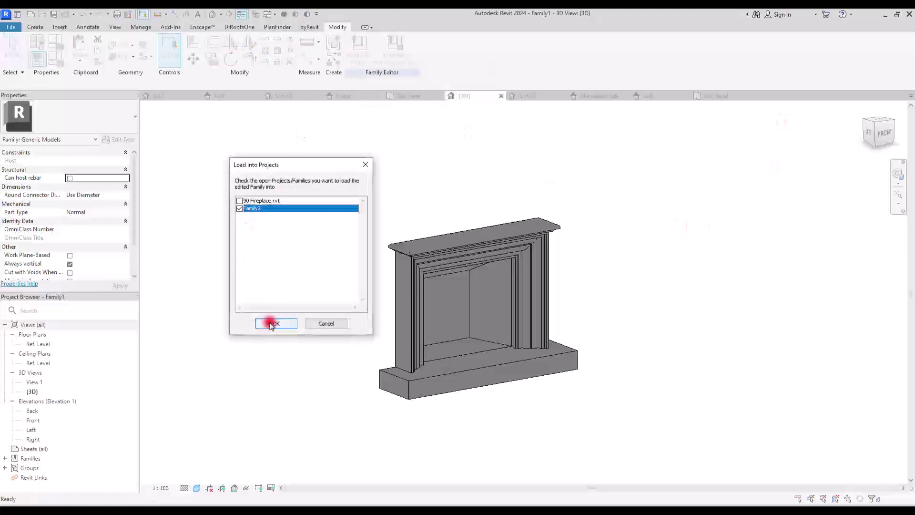
left_click(273, 322)
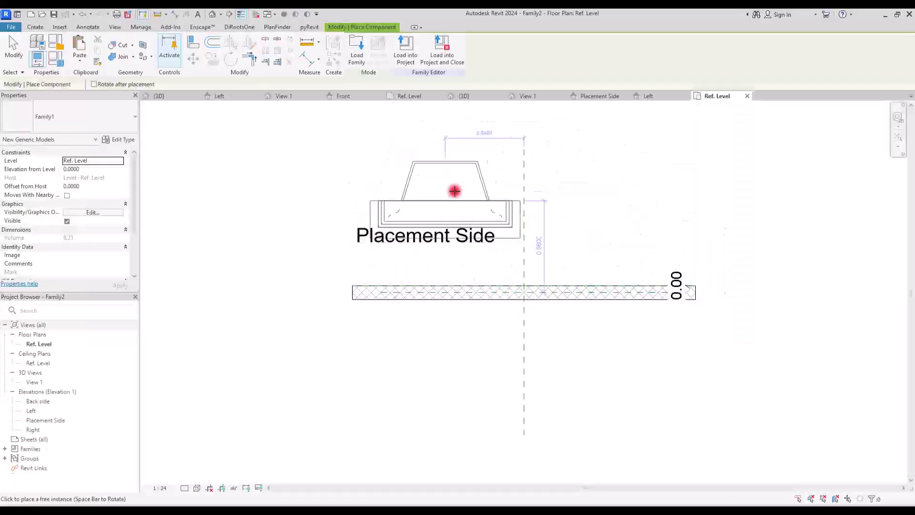
Rotate the fireplace 180 degrees so its firebox faces the wall, and place one instance on the wall's placement side.
scroll(292, 384, "down", 2)
scroll(516, 238, "up", 1)
key("space")
key("space")
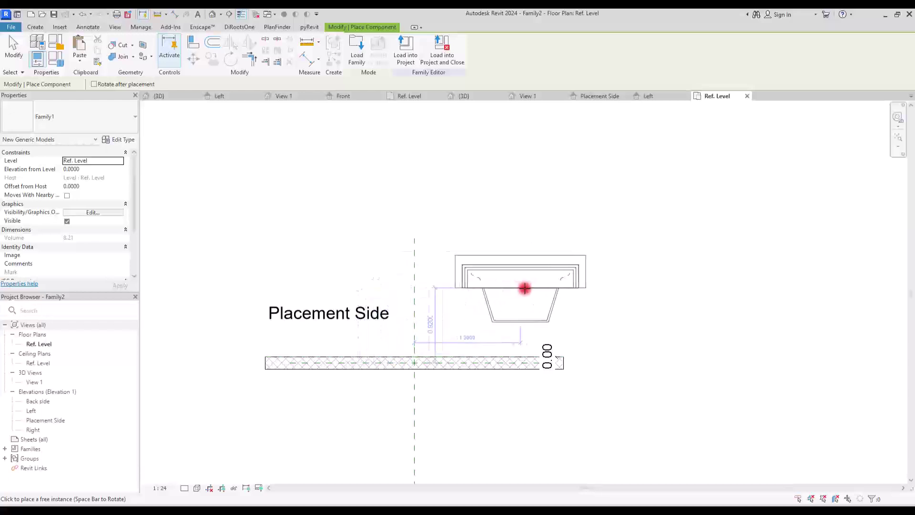
left_click(530, 282)
key("Escape")
key("Escape")
Align the fireplace's centre to the vertical centre reference plane in the plan.
left_click(193, 42)
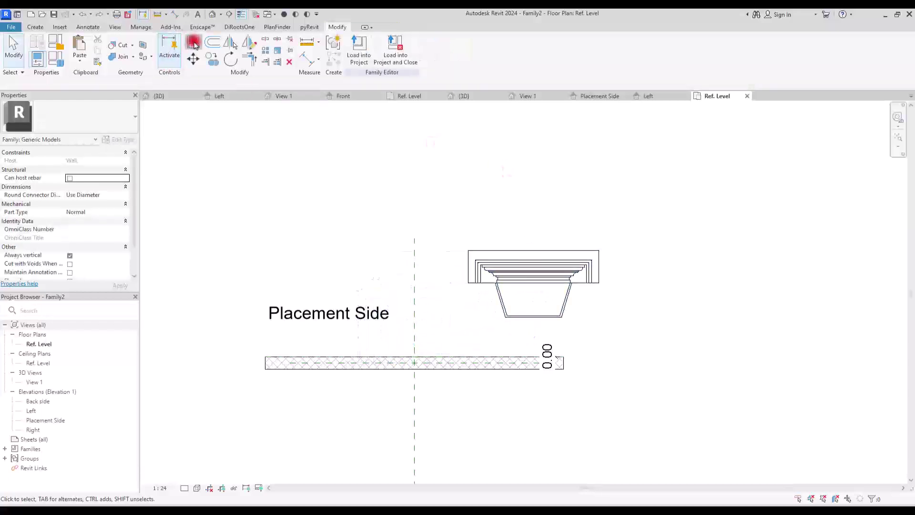
left_click(414, 280)
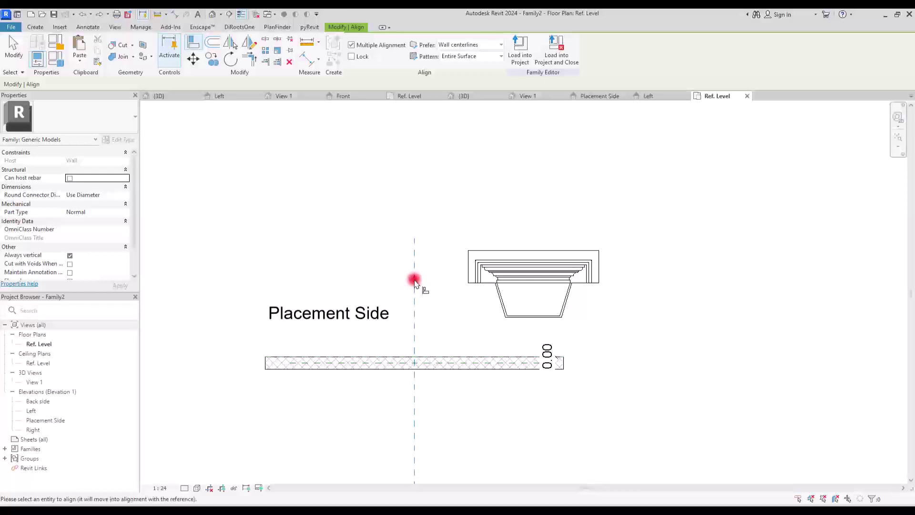
left_click(537, 309)
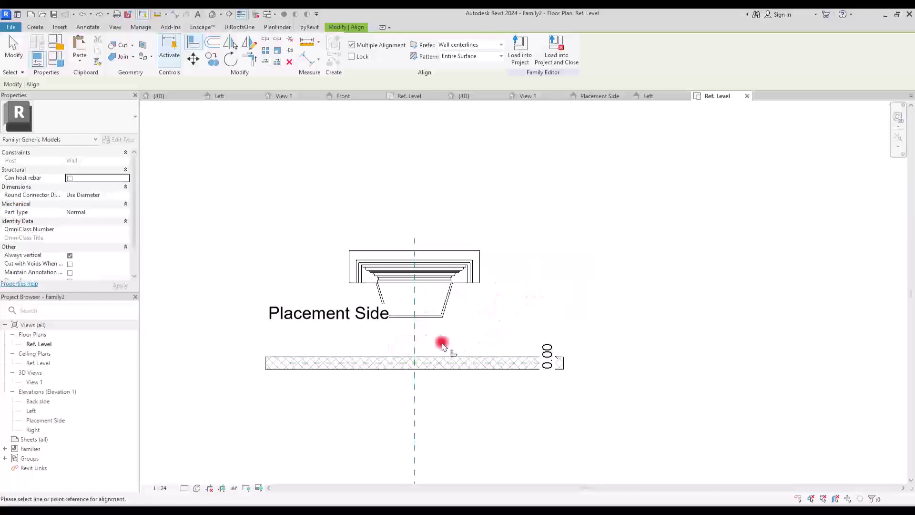
scroll(404, 338, "up", 3)
key("Escape")
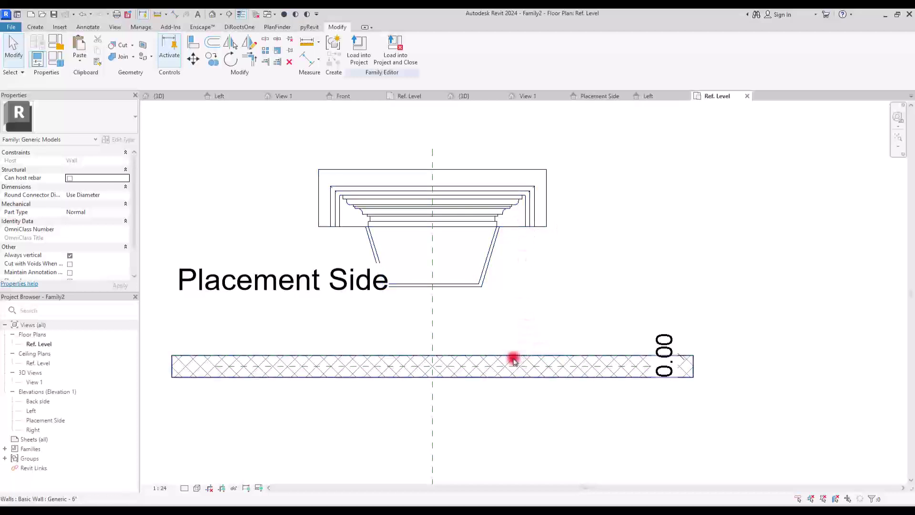
Align the back of the fireplace surround to the Wall Edge reference plane and lock it, then show the hosted fireplace in 3D.
left_click(190, 43)
key("Tab")
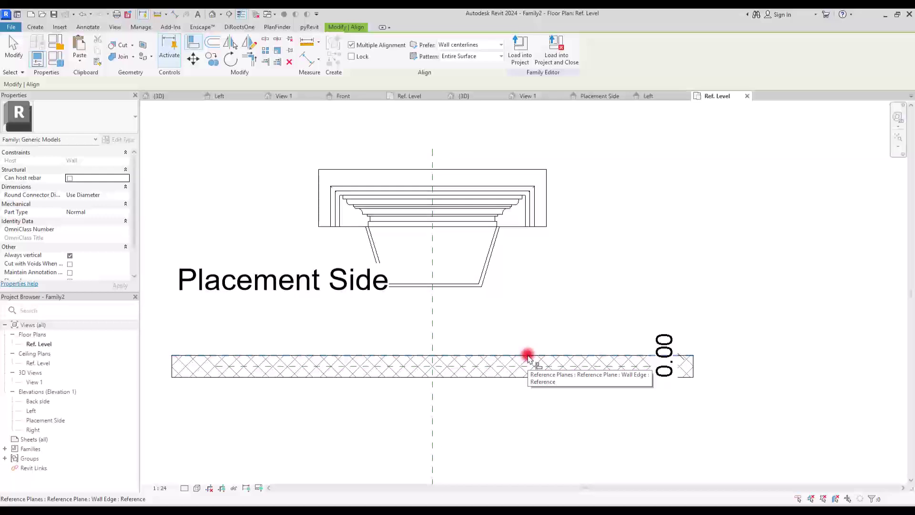
left_click(528, 356)
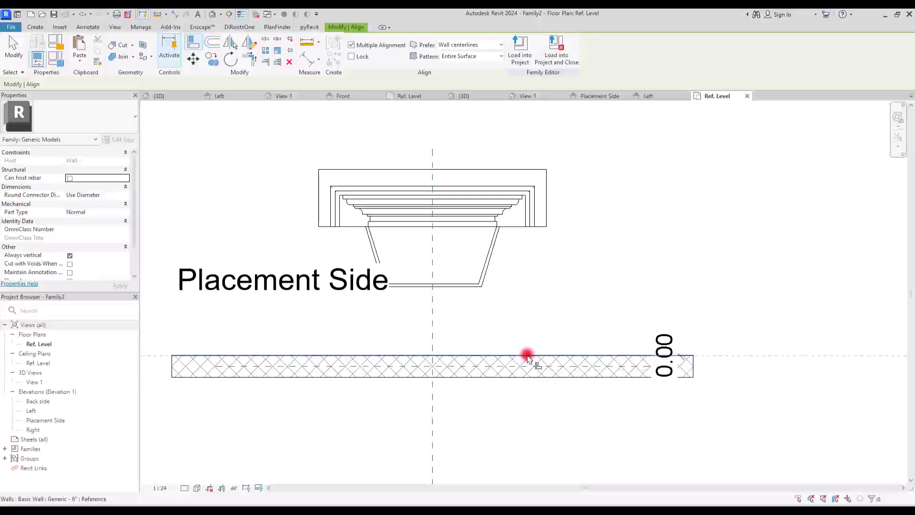
left_click(516, 227)
left_click(449, 339)
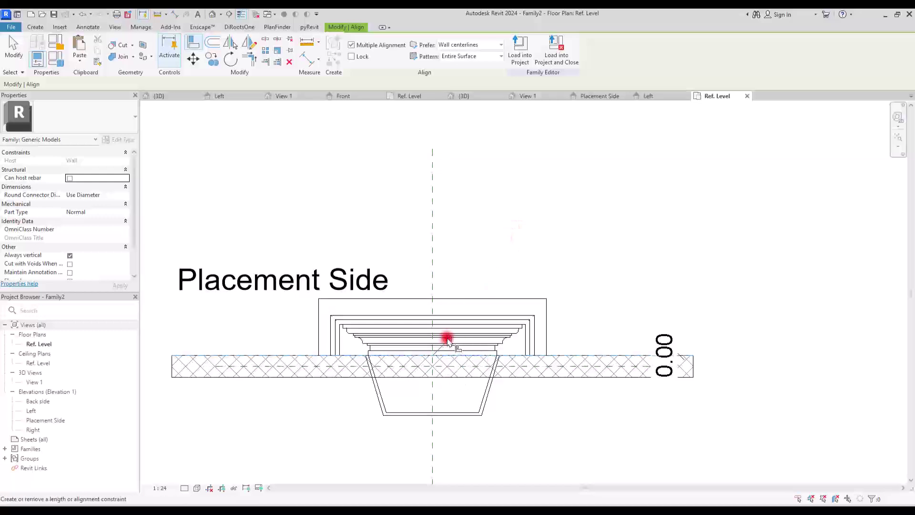
key("Escape")
key("Escape")
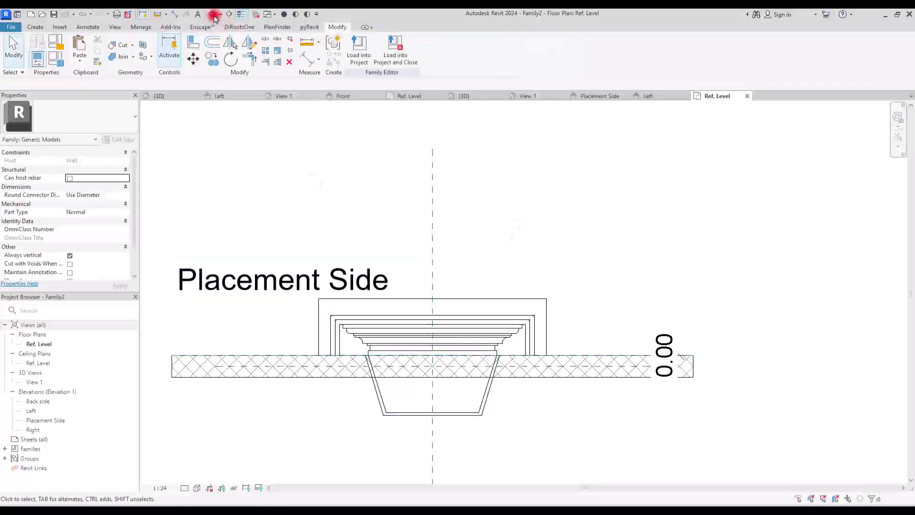
left_click(214, 15)
middle_click_drag(484, 388, 570, 359, "shift")
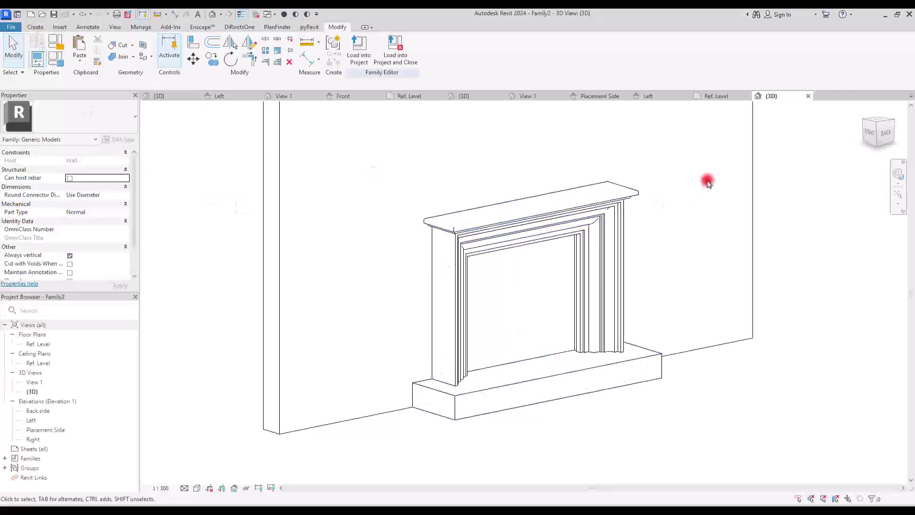
In the Placement Side elevation, start a void extrusion and sketch a rectangle about 0.916 by 0.758 around the firebox opening.
left_click(591, 95)
scroll(502, 388, "up", 5)
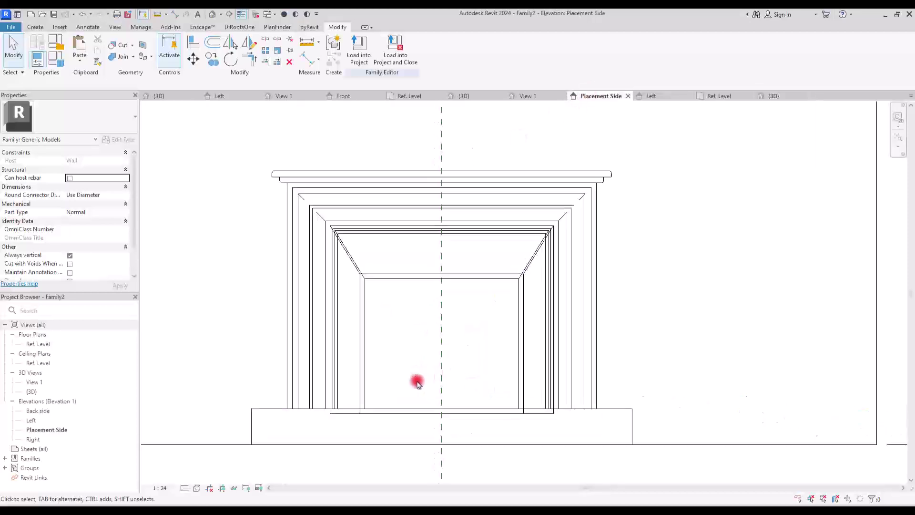
left_click(35, 27)
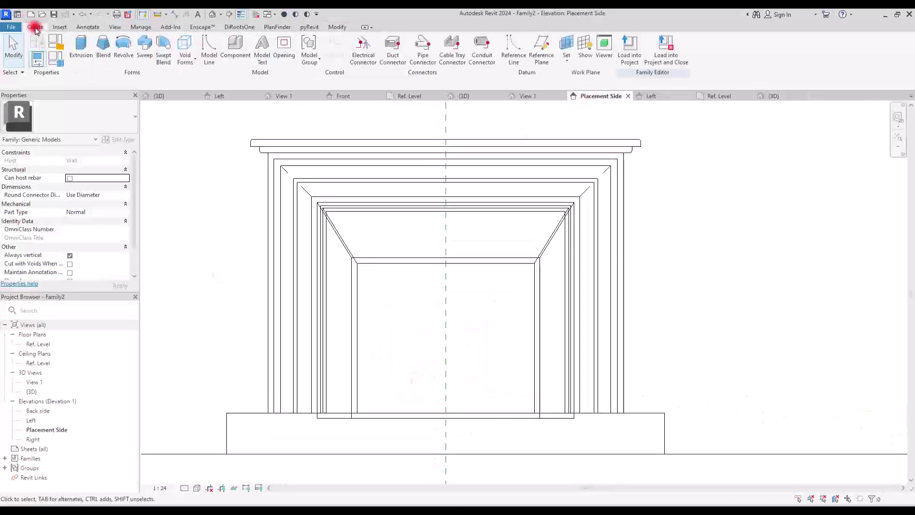
left_click(184, 52)
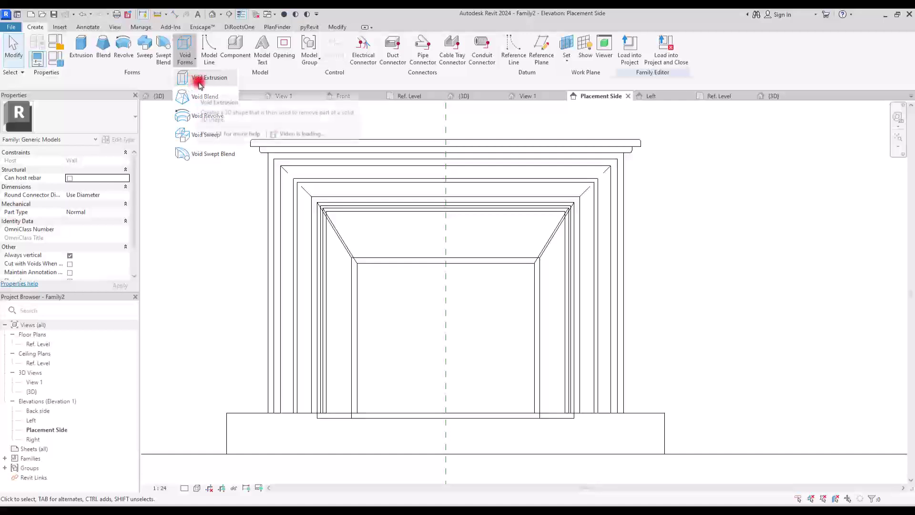
left_click(199, 81)
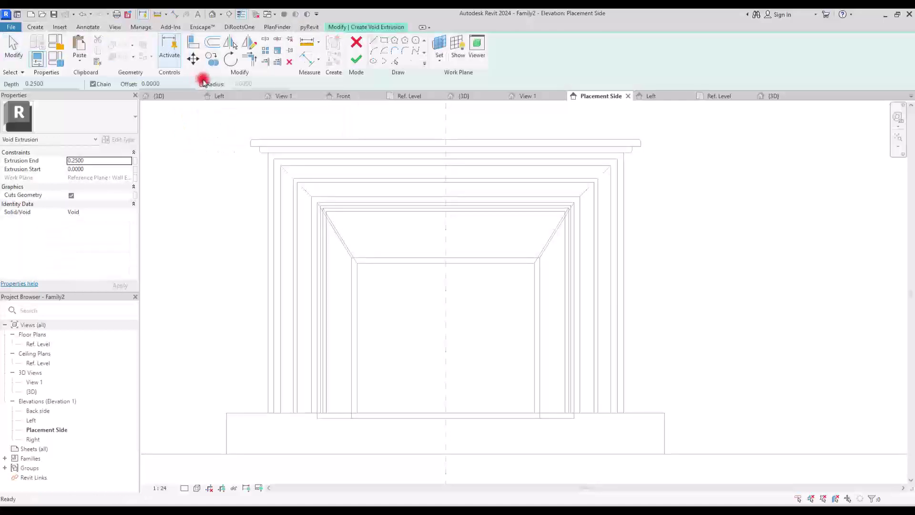
left_click(385, 42)
scroll(476, 330, "up", 3)
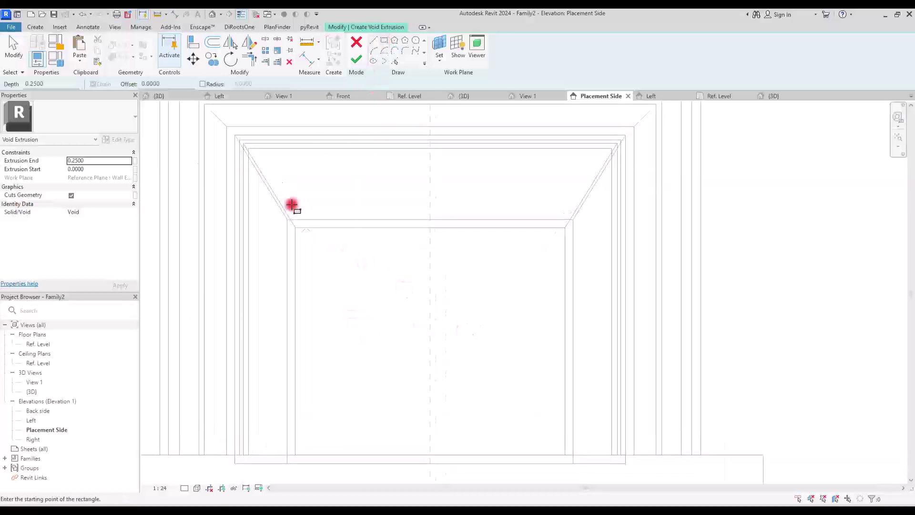
left_click(249, 148)
left_click(621, 455)
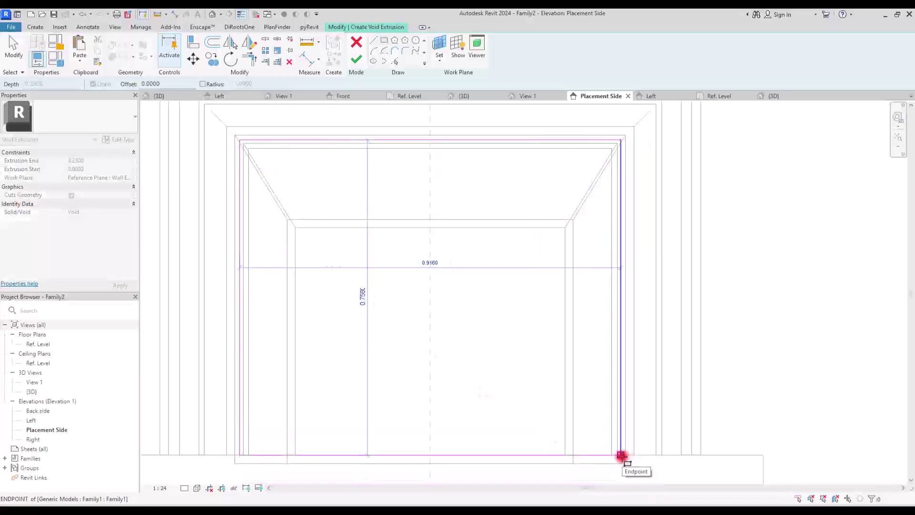
left_click(620, 455)
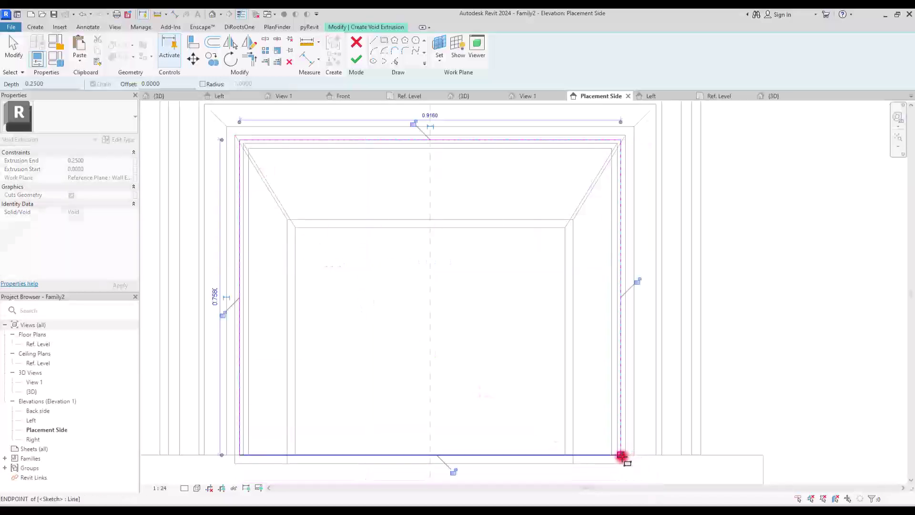
Lock the void rectangle's sides to the fireplace edges and finish the void extrusion.
left_click(222, 314)
left_click(453, 472)
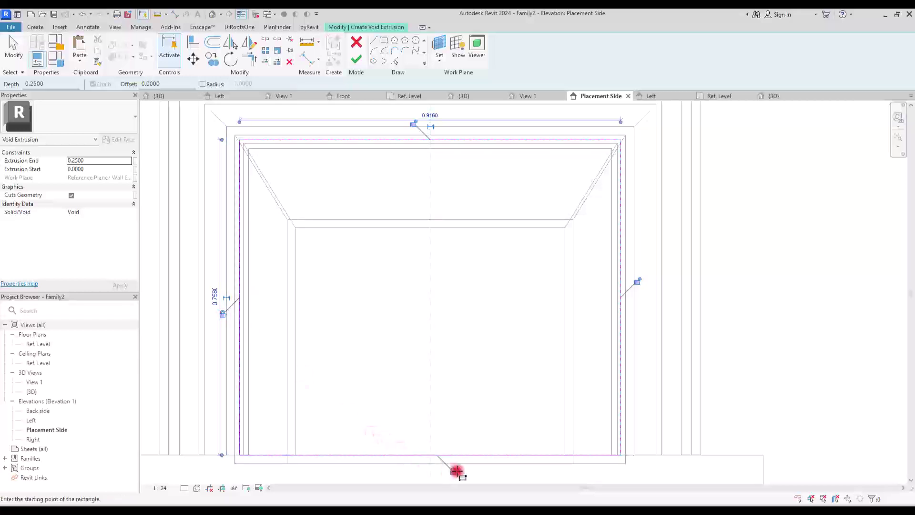
left_click(414, 125)
key("Escape")
key("Escape")
scroll(365, 238, "down", 4)
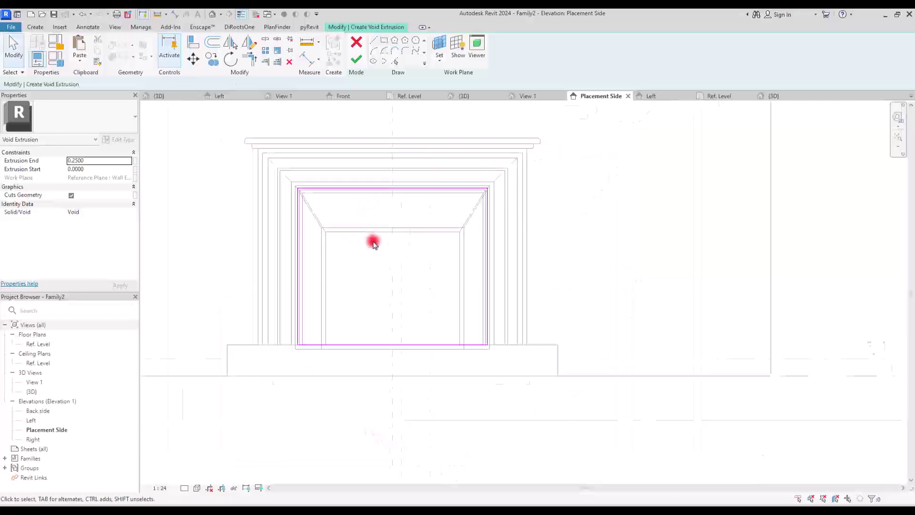
left_click(355, 62)
In the Left elevation, extend the depth of the void extrusion past the back of the firebox.
left_click(667, 96)
scroll(577, 394, "up", 3)
left_click_drag(577, 362, 613, 363)
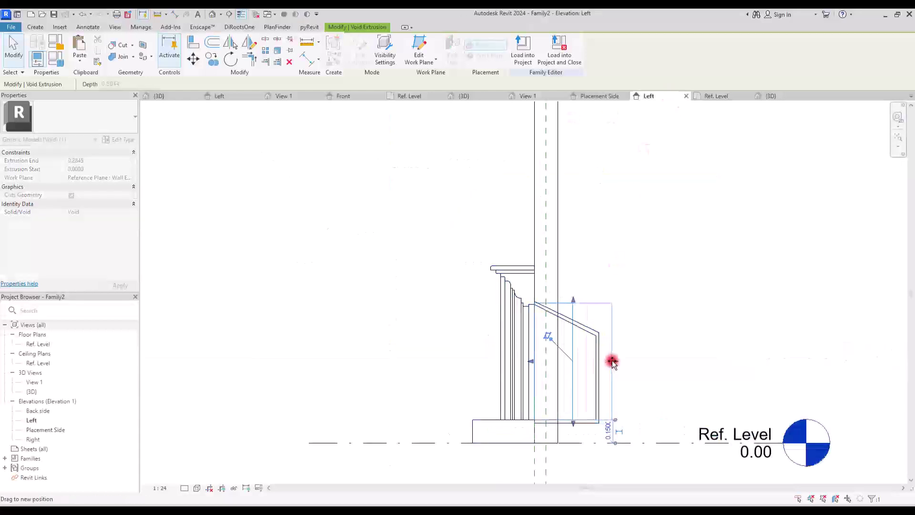
left_click(651, 346)
Align the rear face of the void extrusion to the outer back face of the firebox.
key("a")
key("l")
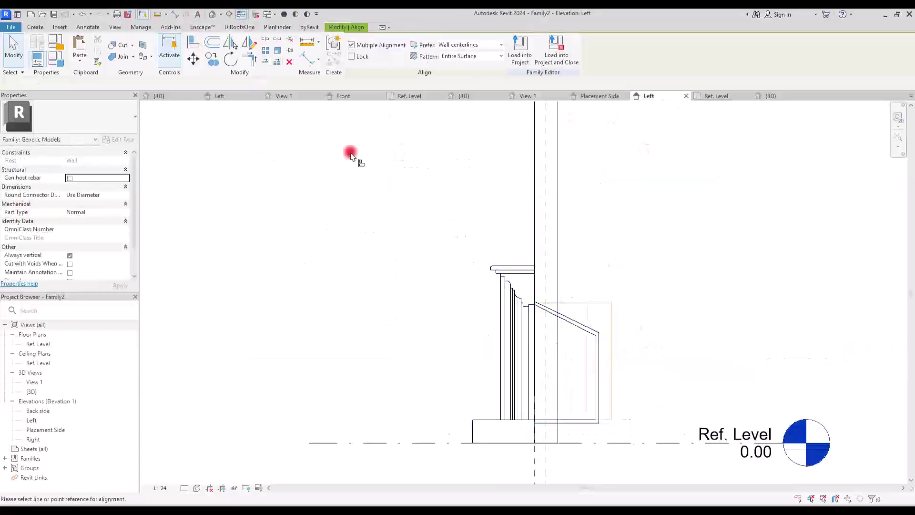
left_click(601, 347)
left_click(610, 343)
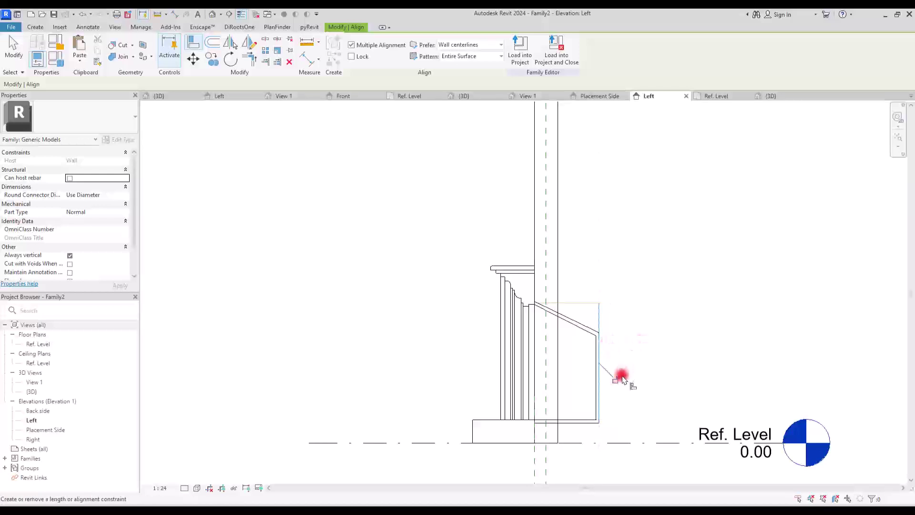
key("Escape")
key("Escape")
scroll(299, 201, "down", 2)
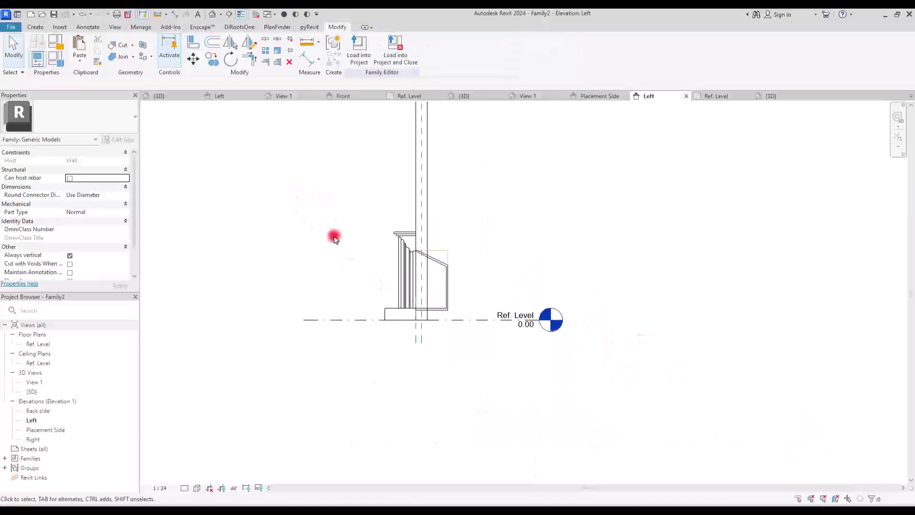
In the 3D view, cut the host wall with the fireplace's void extrusion and set the display to Shaded.
left_click(773, 96)
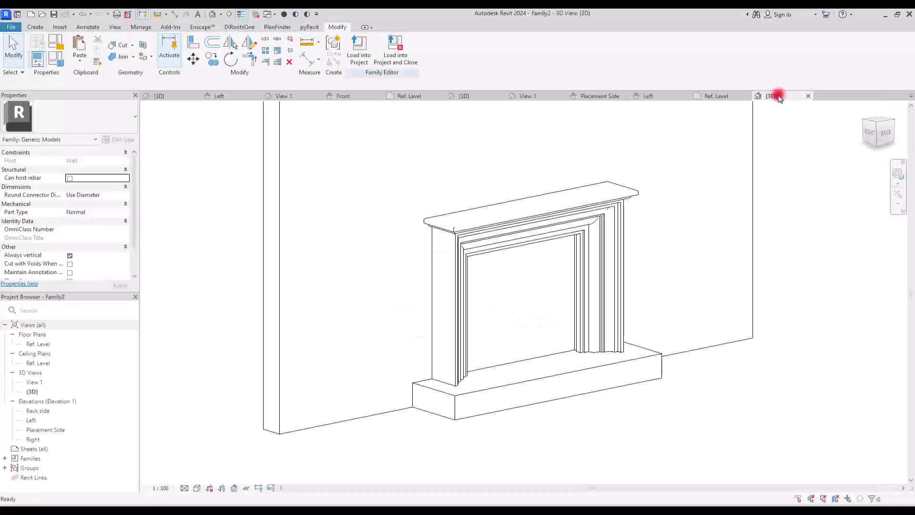
left_click(117, 45)
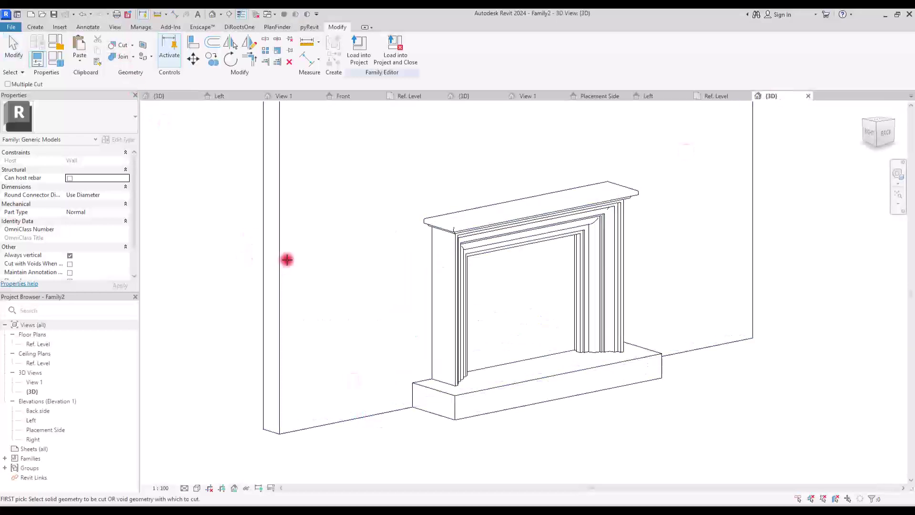
left_click(278, 259)
left_click(549, 360)
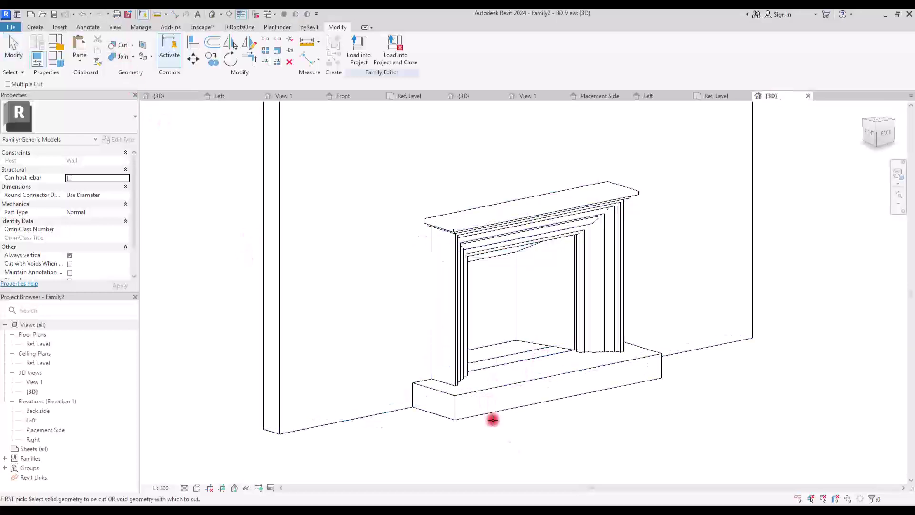
mouse_move(608, 435)
middle_mouse_down("shift")
mouse_move(484, 439)
mouse_move(551, 320)
mouse_move(659, 474)
mouse_move(505, 322)
mouse_move(470, 442)
middle_mouse_up("shift")
key("s")
key("d")
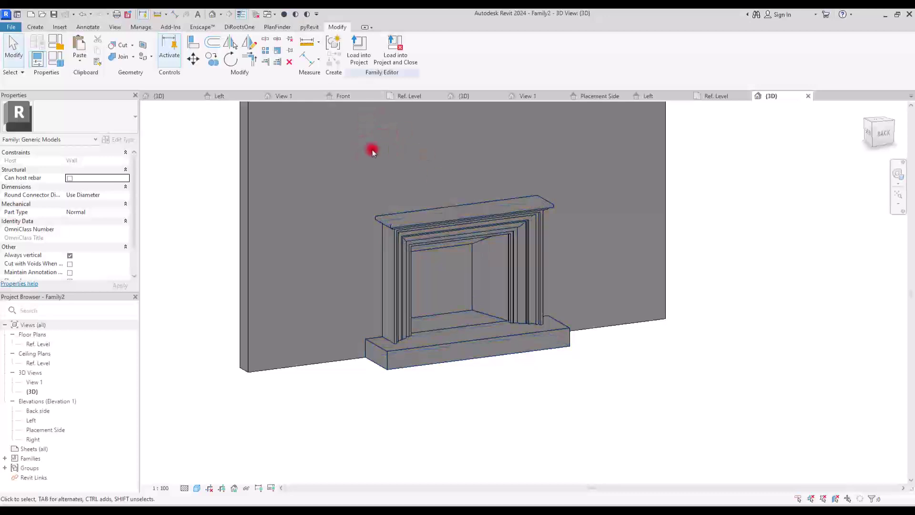
Load the wall-based family into the 90 Fireplace.rvt project and place one fireplace on the pink brick wall.
left_click(357, 47)
left_click(270, 323)
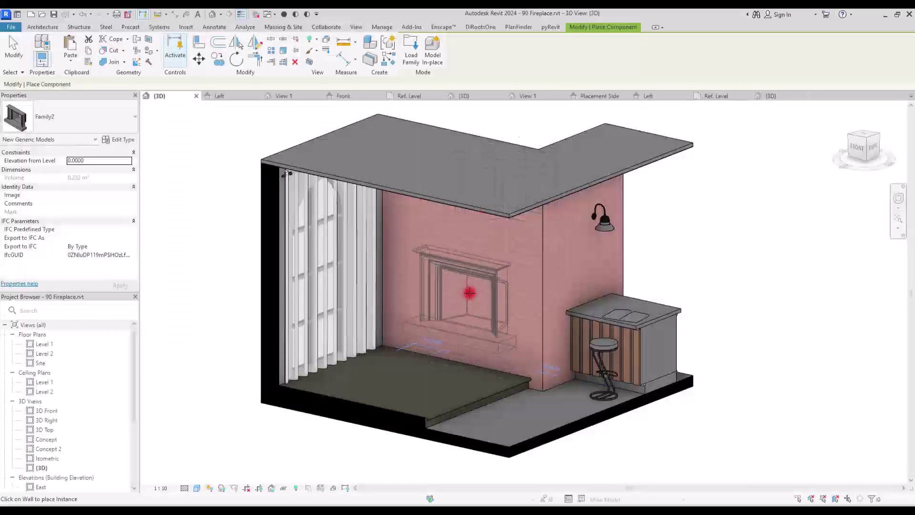
left_click(446, 324)
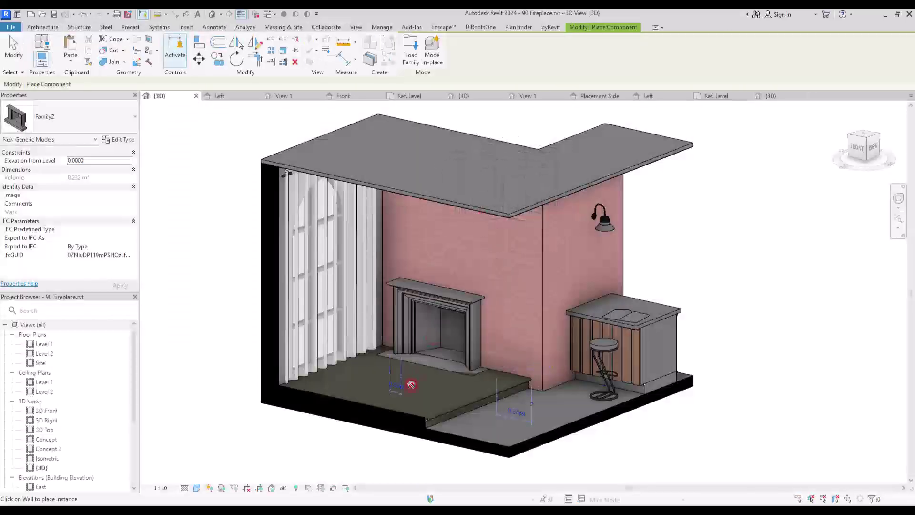
key("Escape")
key("Escape")
middle_click_drag(429, 380, 462, 361, "shift")
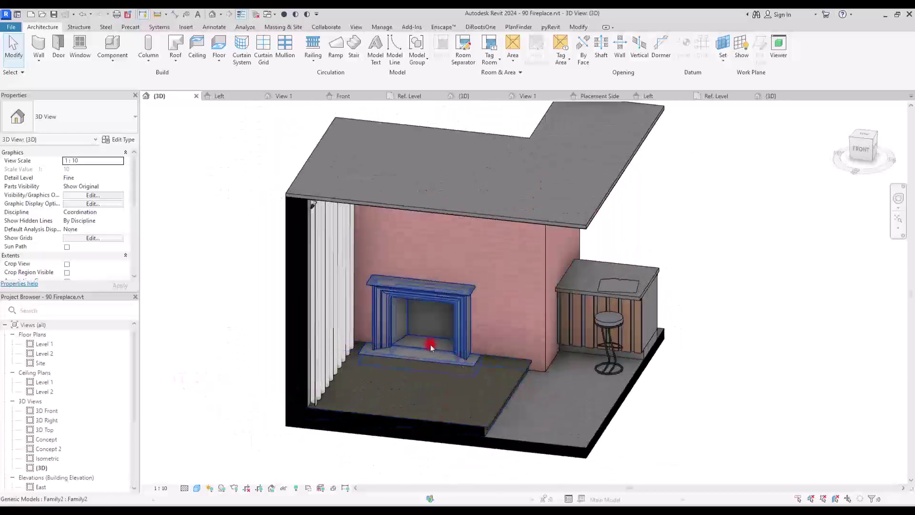
Set the placed fireplace's Elevation from Level to 0.15 so its base sits on the raised floor.
scroll(425, 262, "up", 4)
left_click(426, 262)
scroll(426, 248, "down", 3)
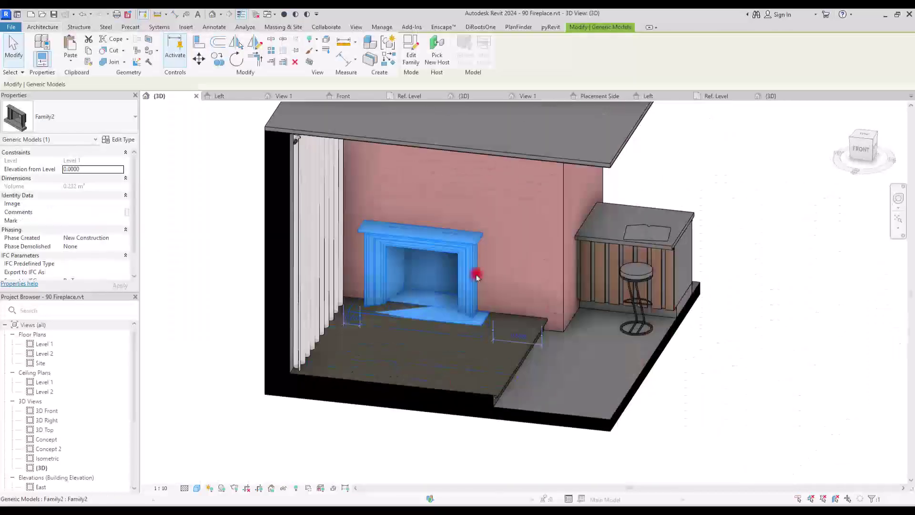
middle_click_drag(594, 355, 419, 351, "shift")
scroll(434, 265, "up", 3)
middle_click_drag(433, 265, 519, 268, "shift")
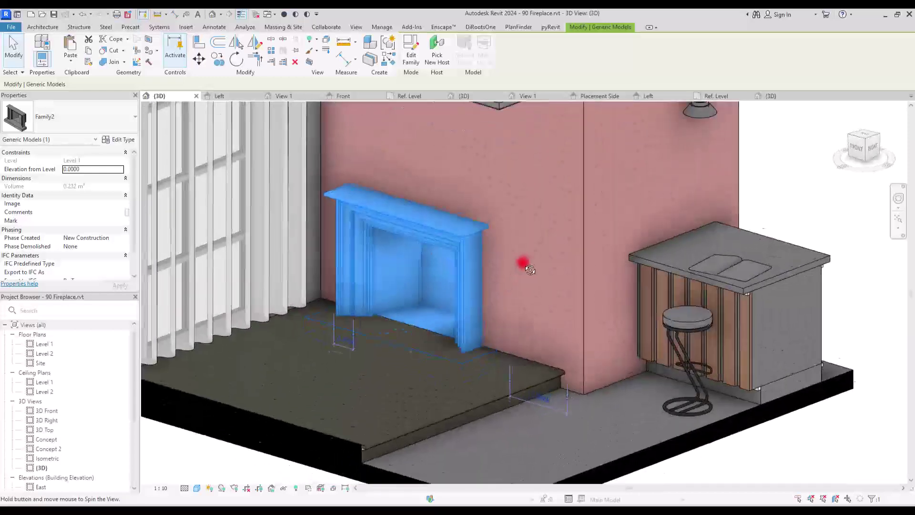
left_click(103, 170)
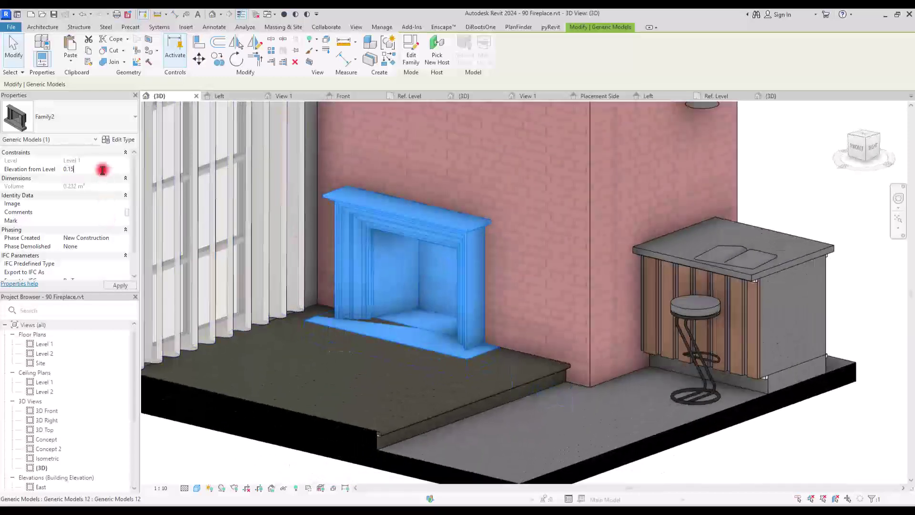
type("0.15")
left_click(813, 205)
scroll(371, 321, "down", 3)
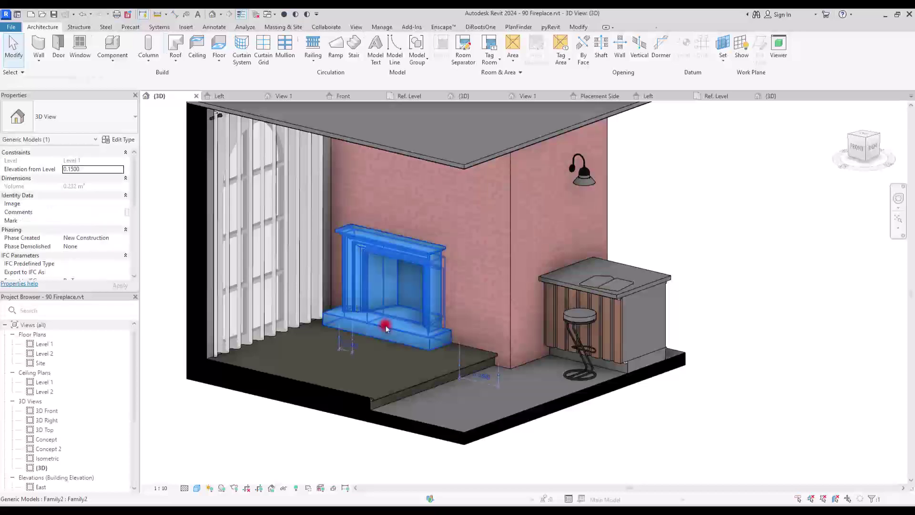
Shift the fireplace along the brick wall toward the counter by changing its distance to the wall's outer corner.
left_click(385, 328)
middle_click_drag(385, 328, 459, 394, "shift")
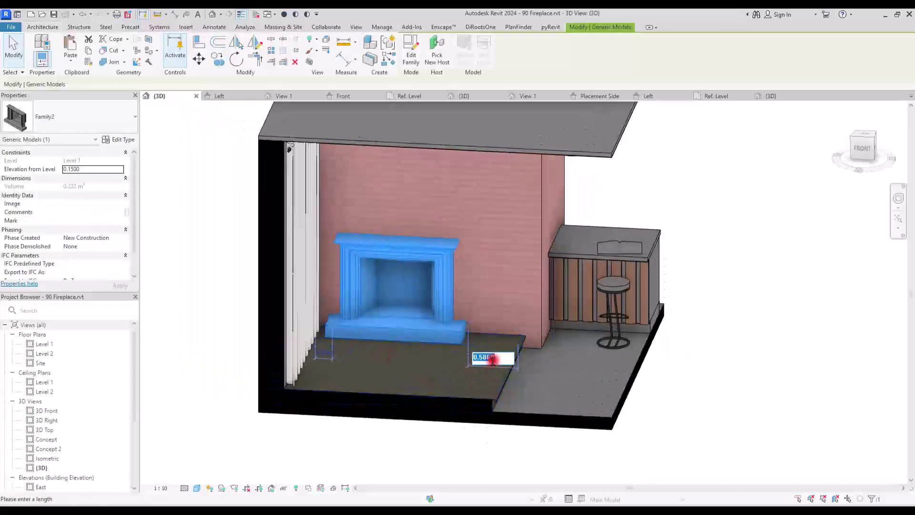
key("Escape")
scroll(436, 262, "up", 3)
key("Escape")
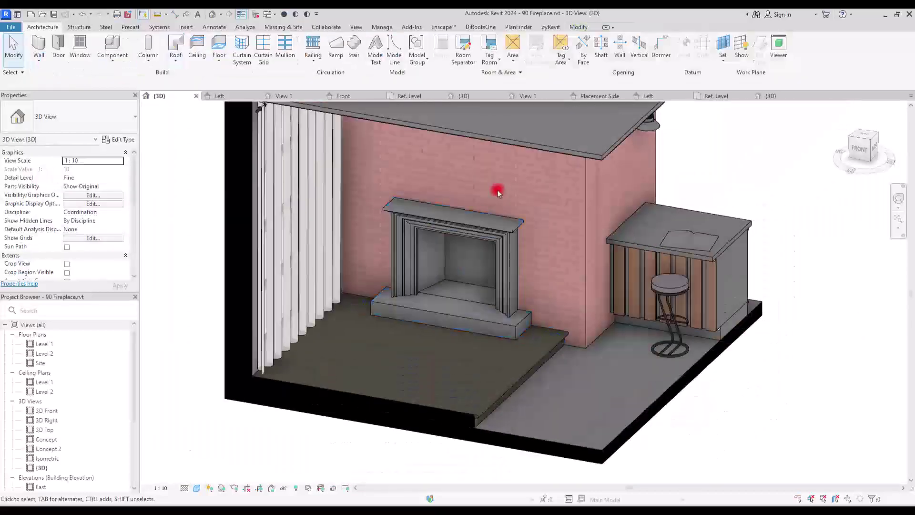